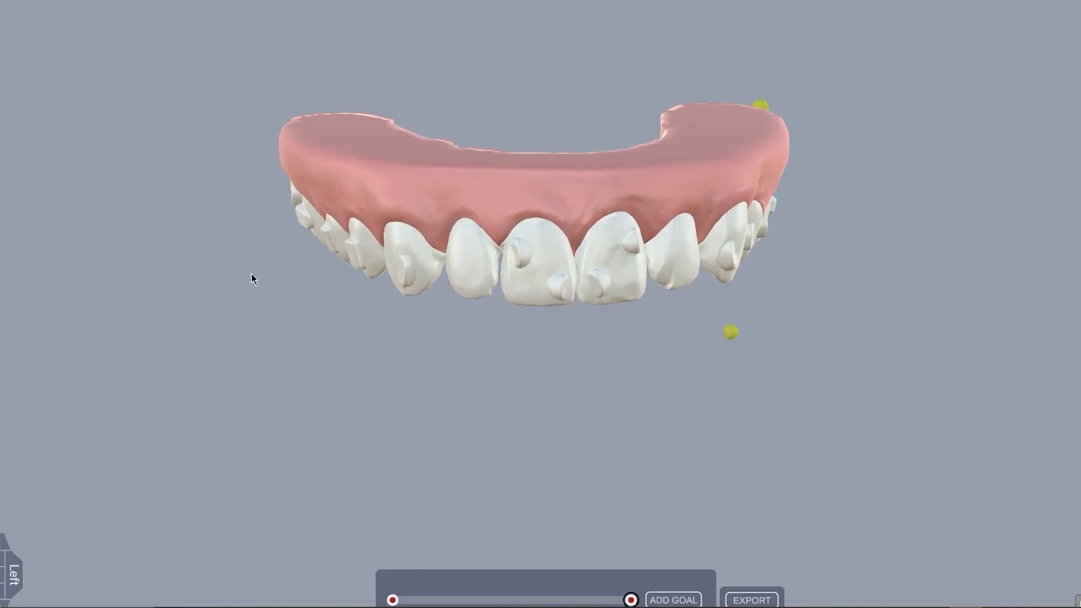
Examine the attachments on the upper front teeth and the patient's left-side teeth, including their biting surfaces.
scroll(236, 287, "down", 1)
scroll(370, 313, "up", 2)
scroll(401, 318, "down", 3)
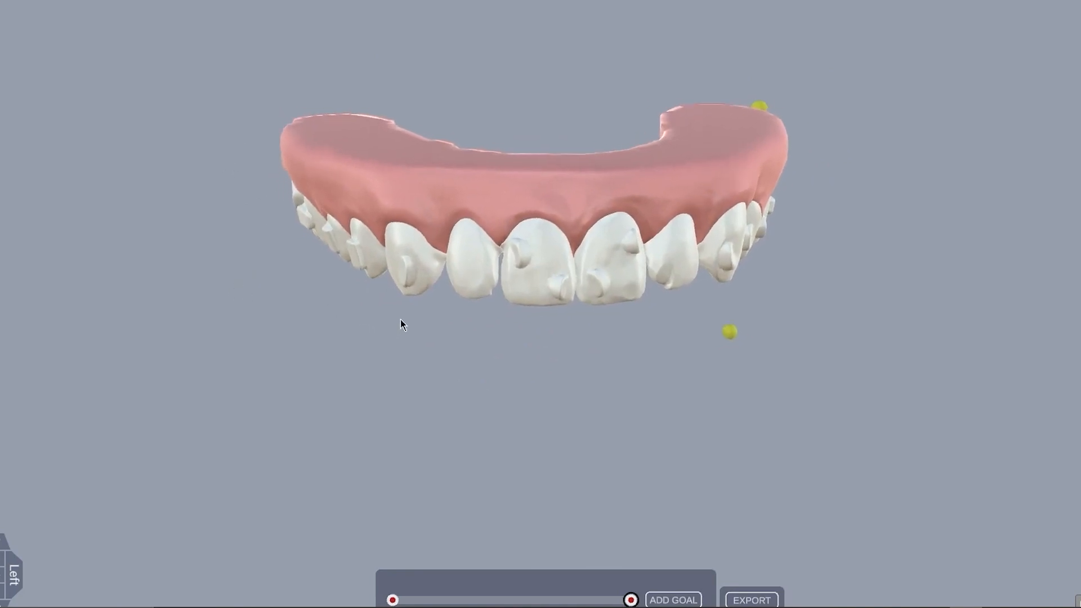
left_click_drag(399, 317, 134, 272)
left_click_drag(670, 295, 680, 182)
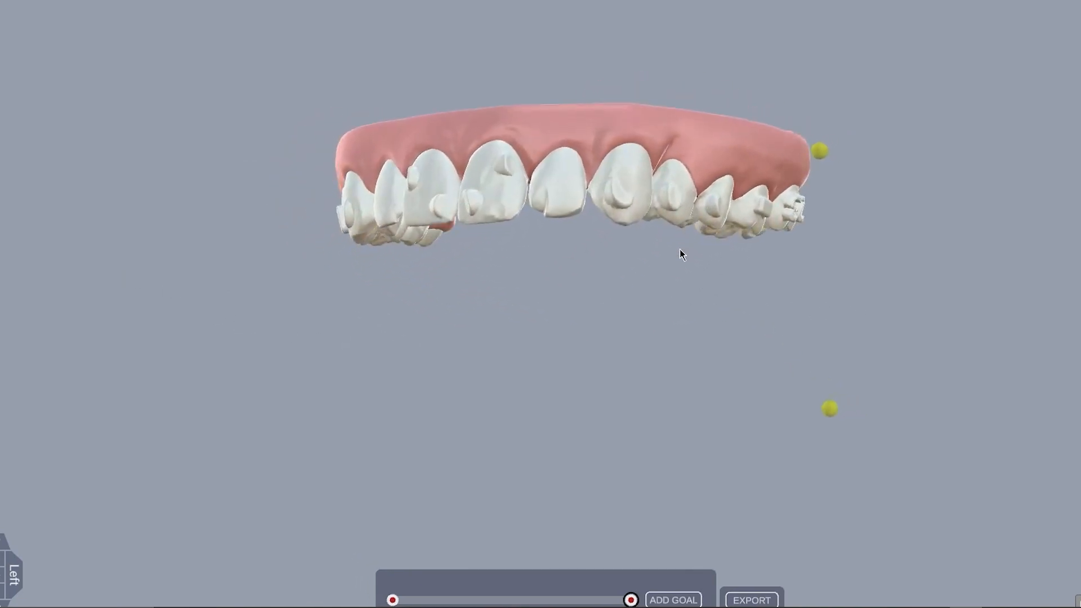
mouse_move(670, 270)
left_mouse_down()
mouse_move(789, 292)
mouse_move(763, 304)
mouse_move(412, 312)
mouse_move(407, 348)
left_mouse_up()
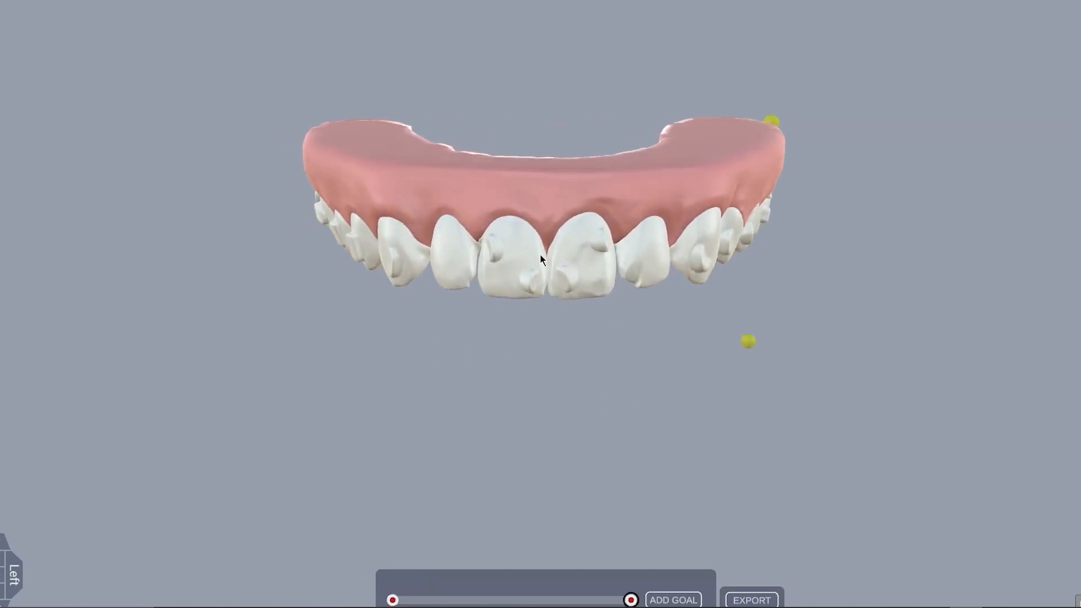
left_click_drag(574, 259, 602, 210)
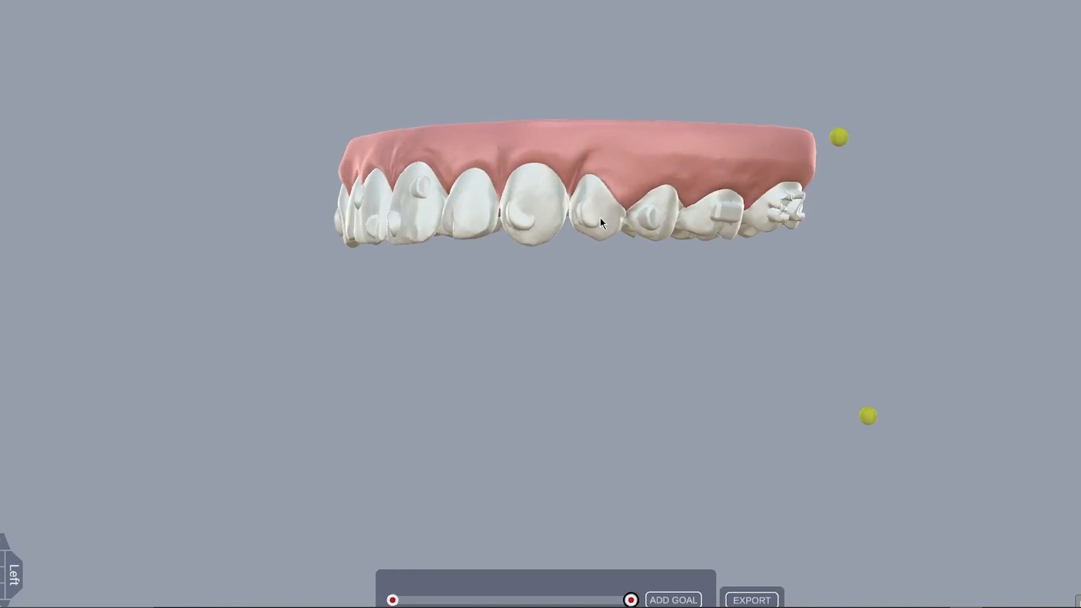
left_click_drag(598, 234, 595, 115)
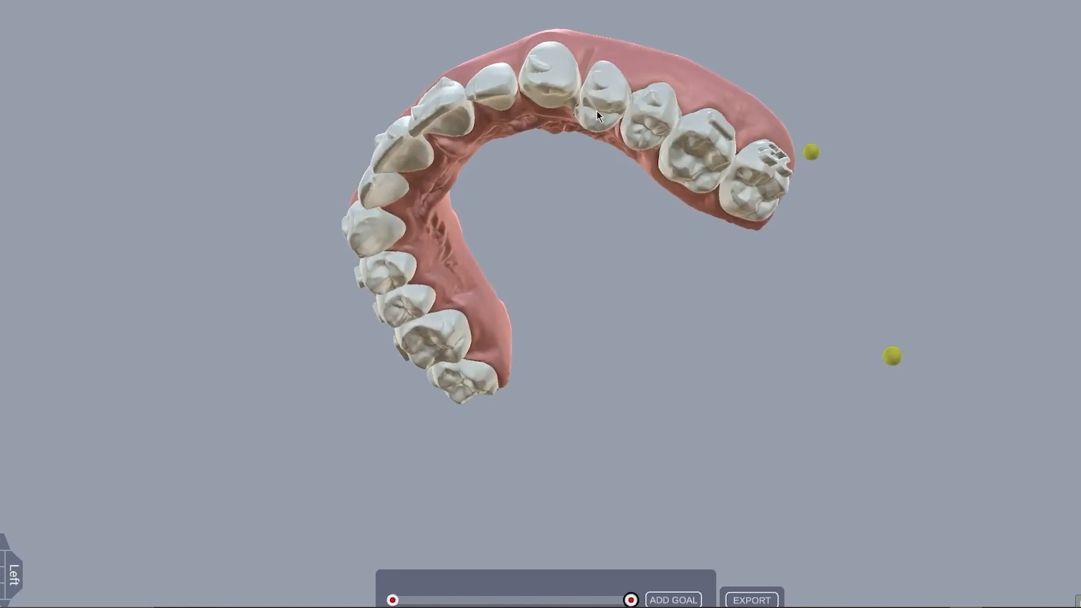
left_click_drag(610, 130, 673, 153)
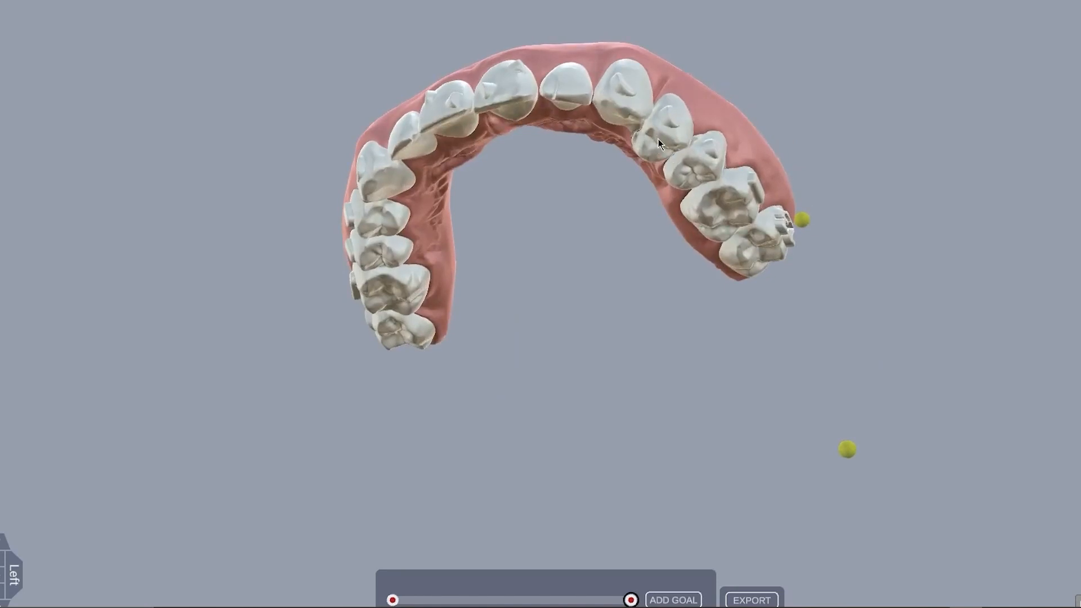
left_click_drag(670, 153, 619, 198)
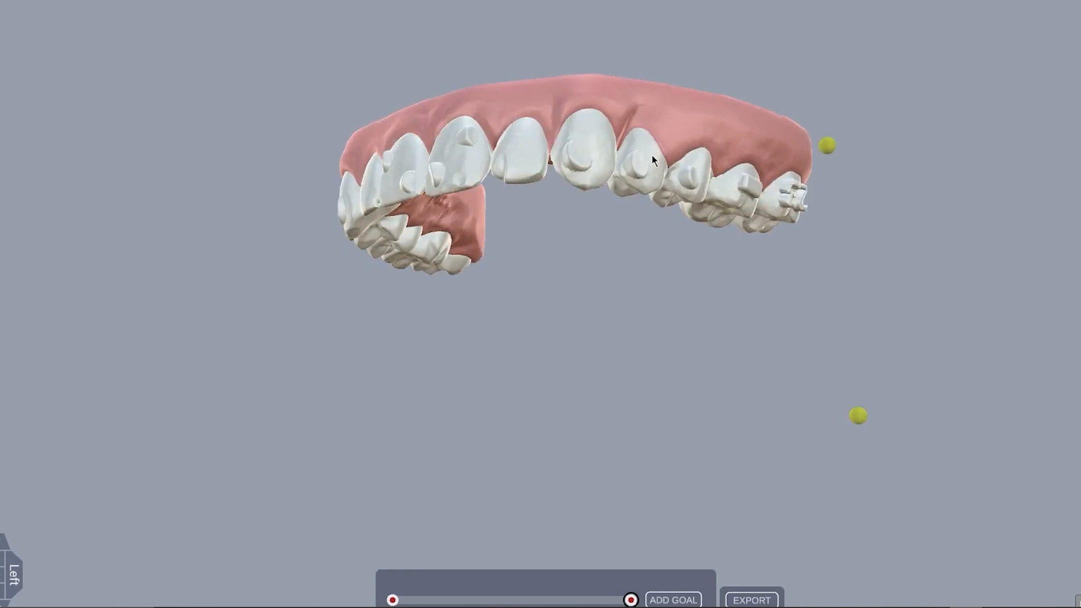
Inspect the premolar and molar attachments on the patient's right side and compare them with those on the left side.
left_click_drag(636, 266, 401, 254)
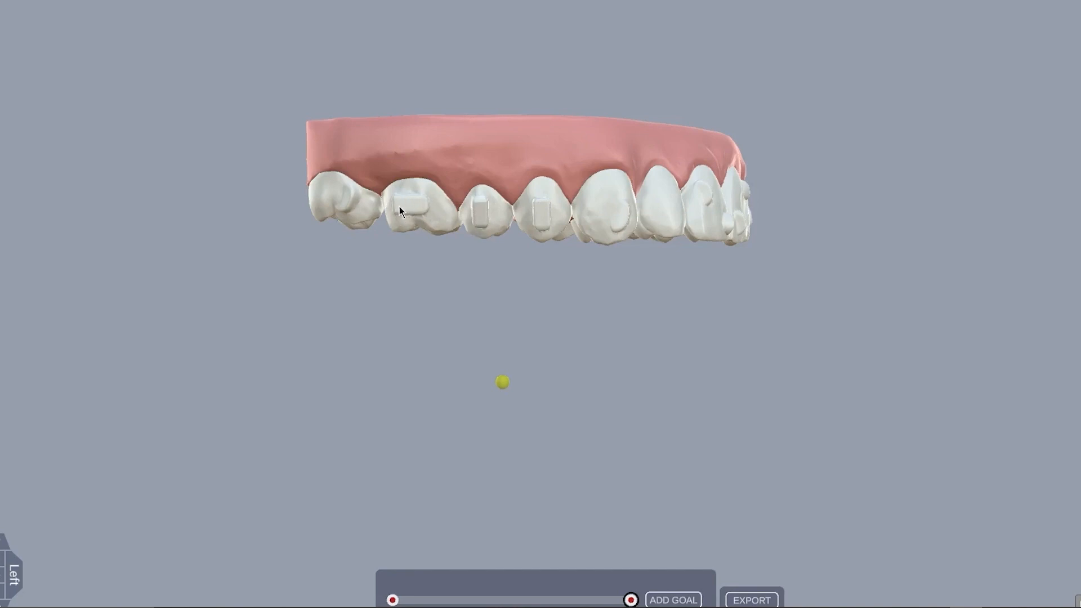
left_click_drag(514, 288, 96, 290)
scroll(447, 96, "up", 2)
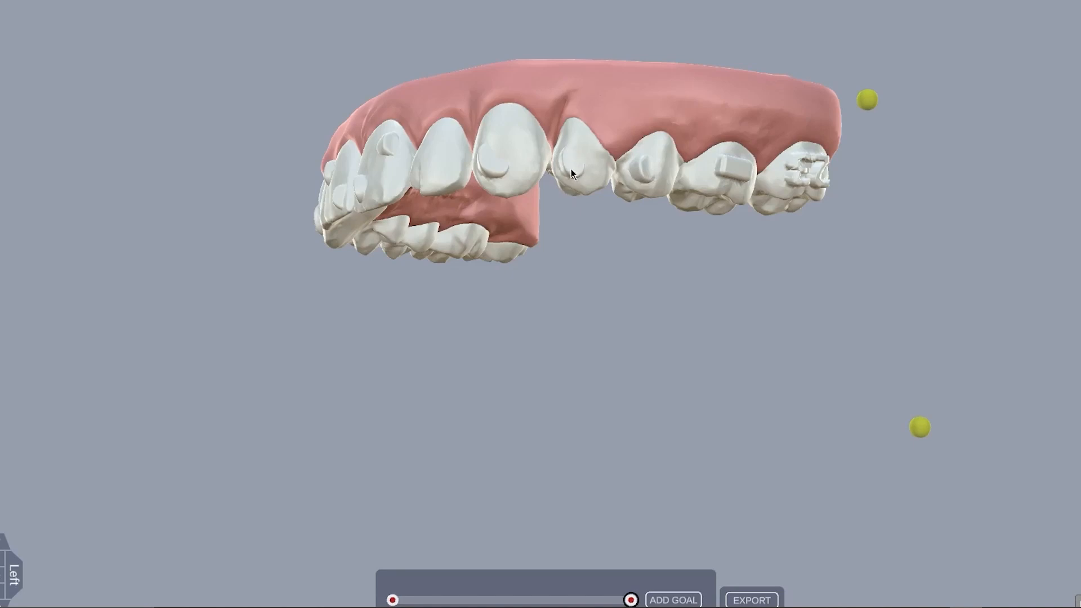
left_click_drag(586, 223, 611, 63)
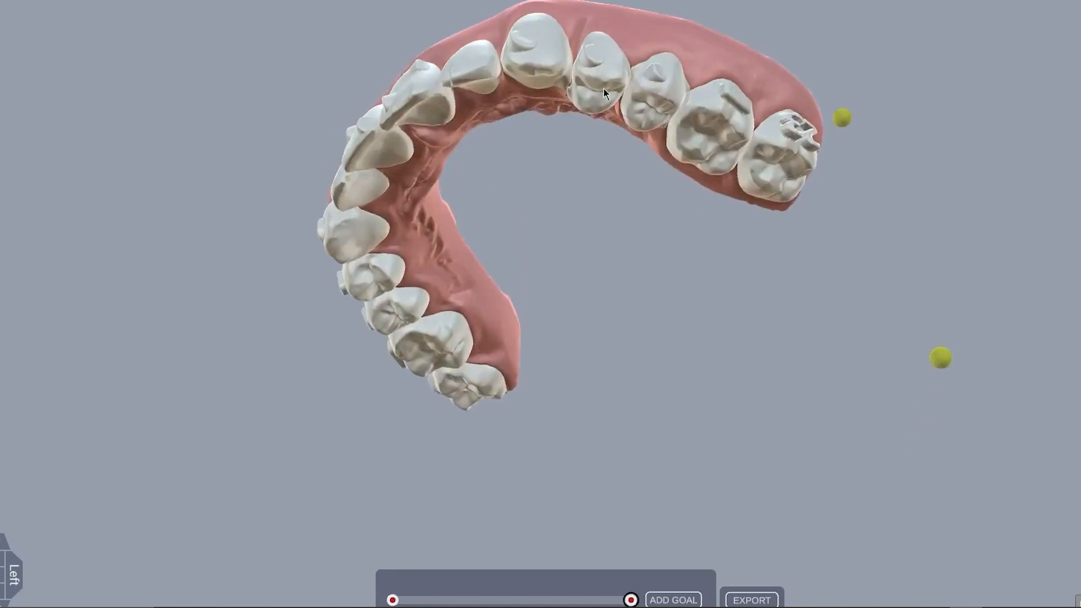
left_click_drag(674, 21, 636, 153)
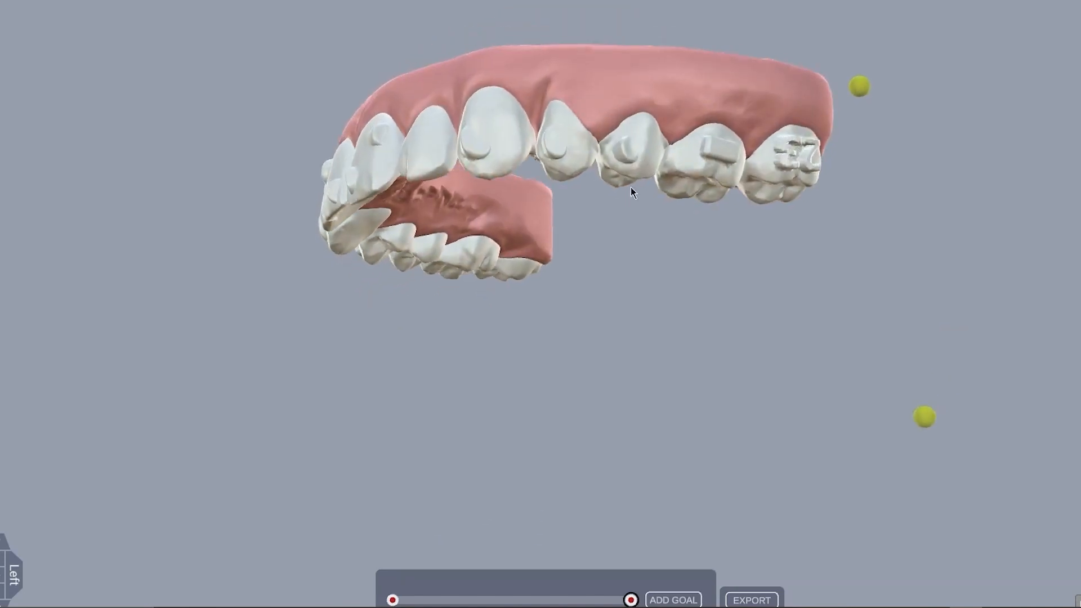
mouse_move(646, 251)
left_mouse_down()
mouse_move(652, 128)
mouse_move(664, 256)
left_mouse_up()
left_click_drag(832, 302, 640, 233)
left_click_drag(603, 340, 736, 235)
left_click_drag(630, 149, 652, 180)
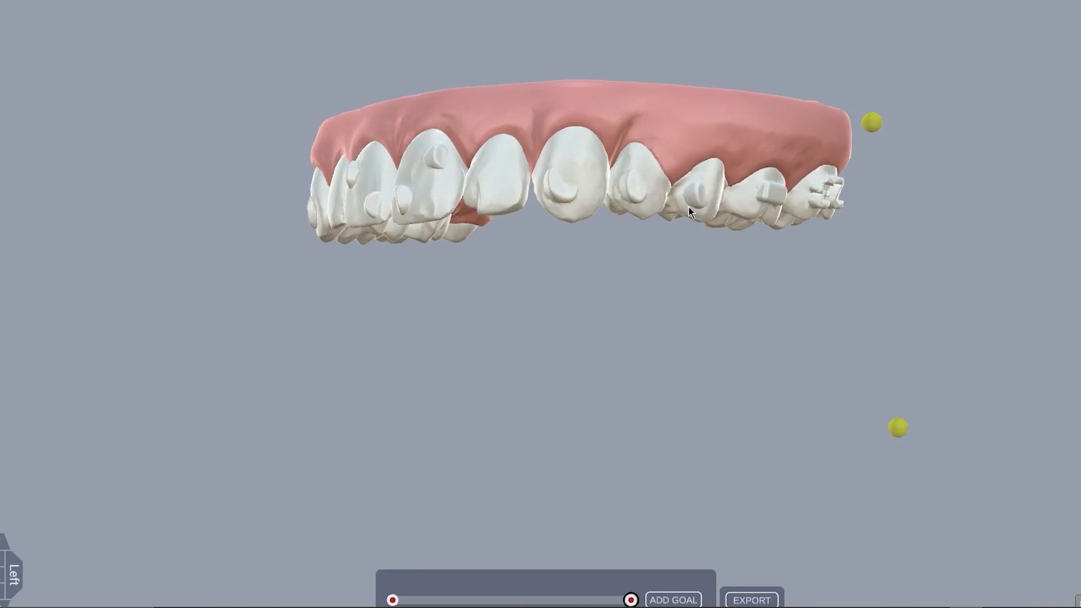
Examine the upper incisors and canines with their attachments from the front, from slightly below and from slightly above.
left_click_drag(642, 287, 524, 219)
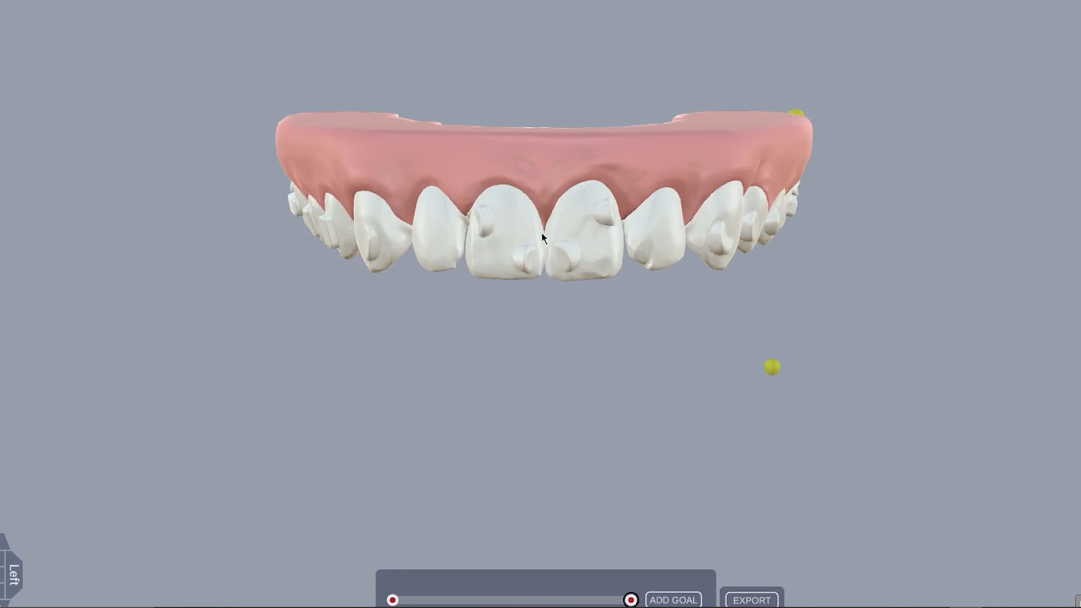
left_click_drag(515, 231, 538, 141)
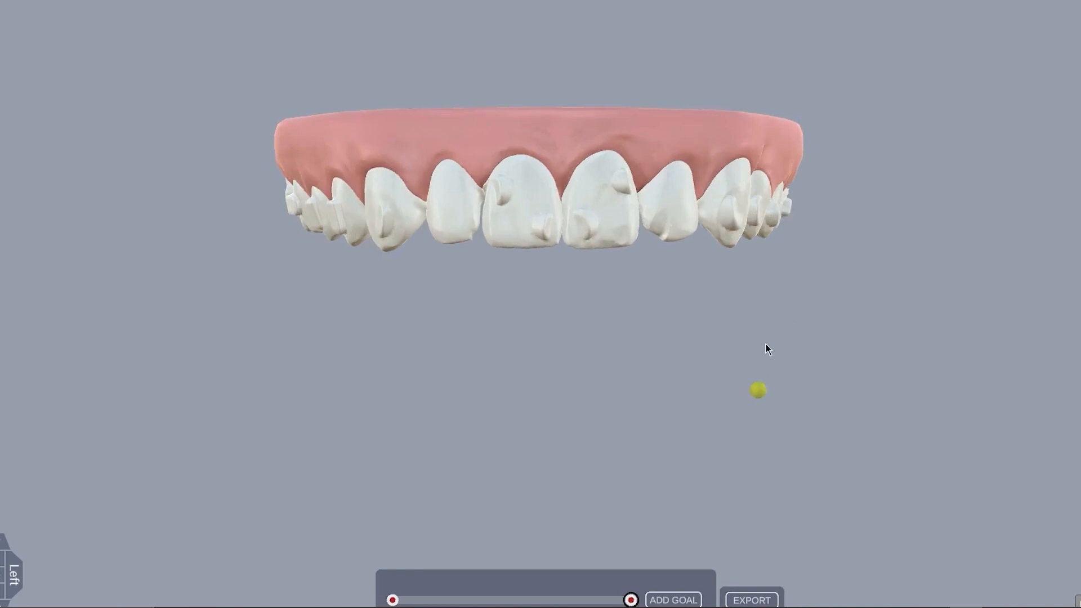
left_click_drag(767, 348, 485, 305)
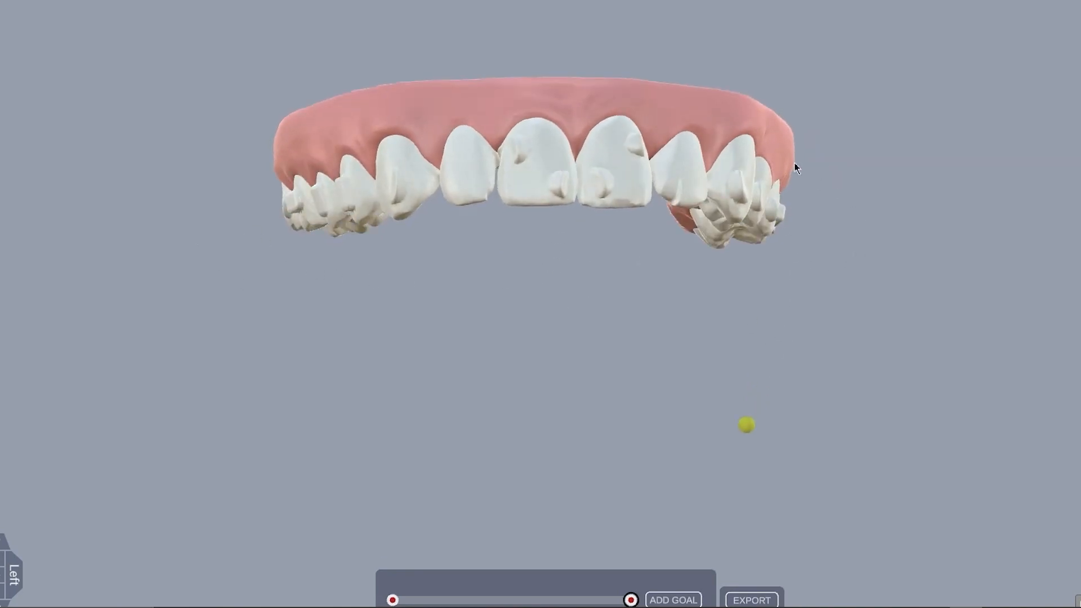
left_click_drag(448, 83, 407, 149)
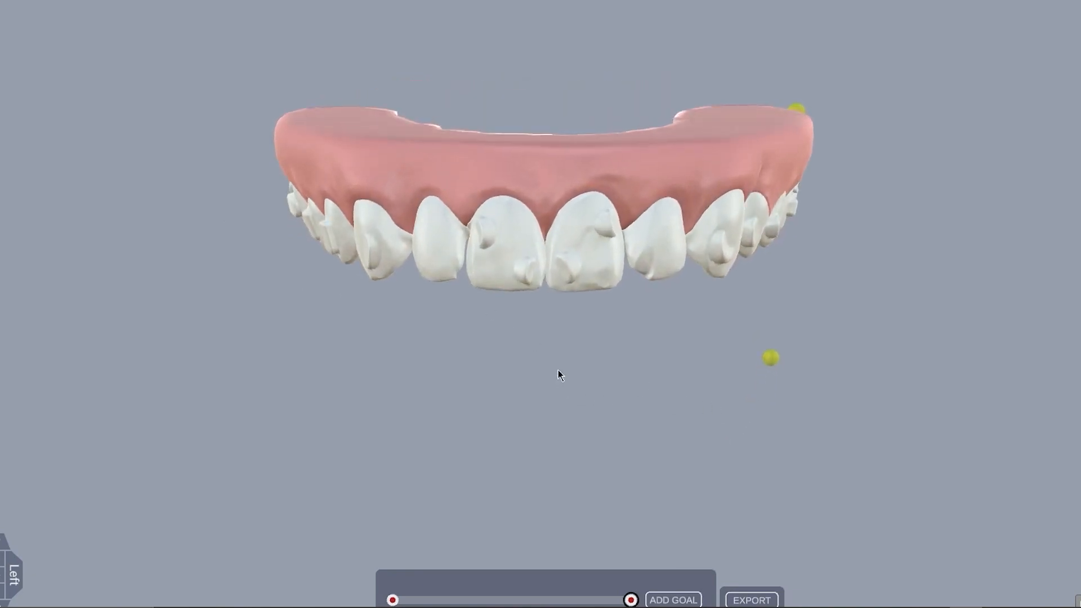
left_click_drag(566, 370, 603, 309)
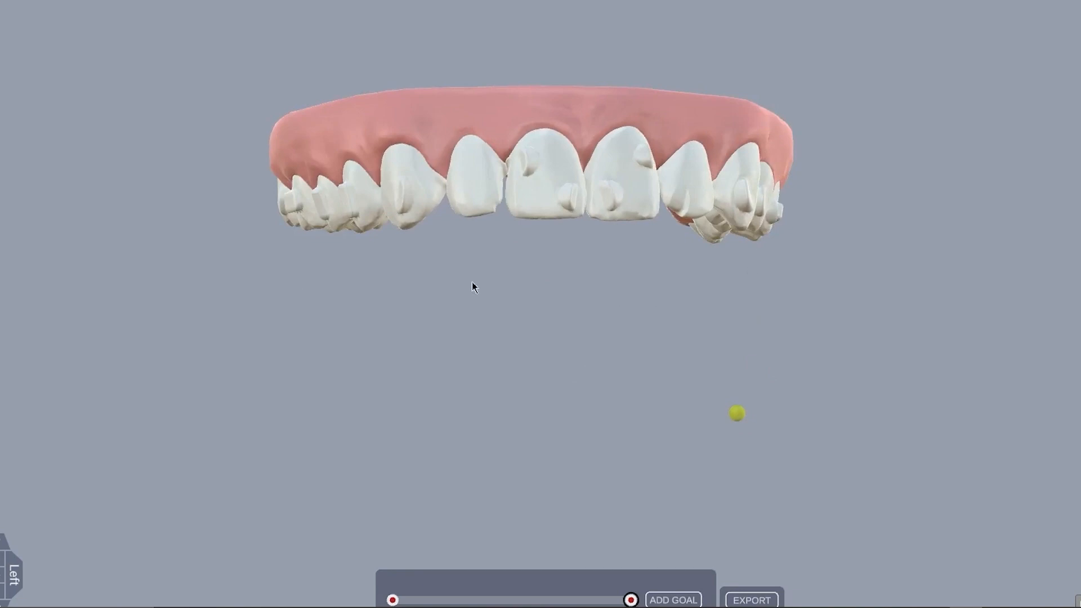
left_click_drag(777, 243, 472, 350)
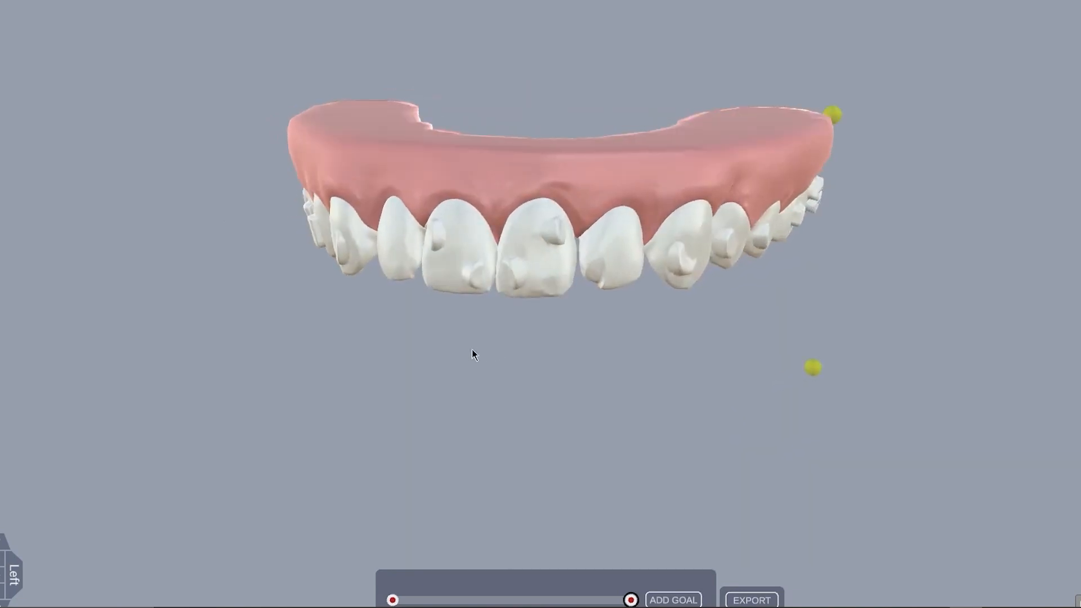
left_click_drag(460, 150, 255, 285)
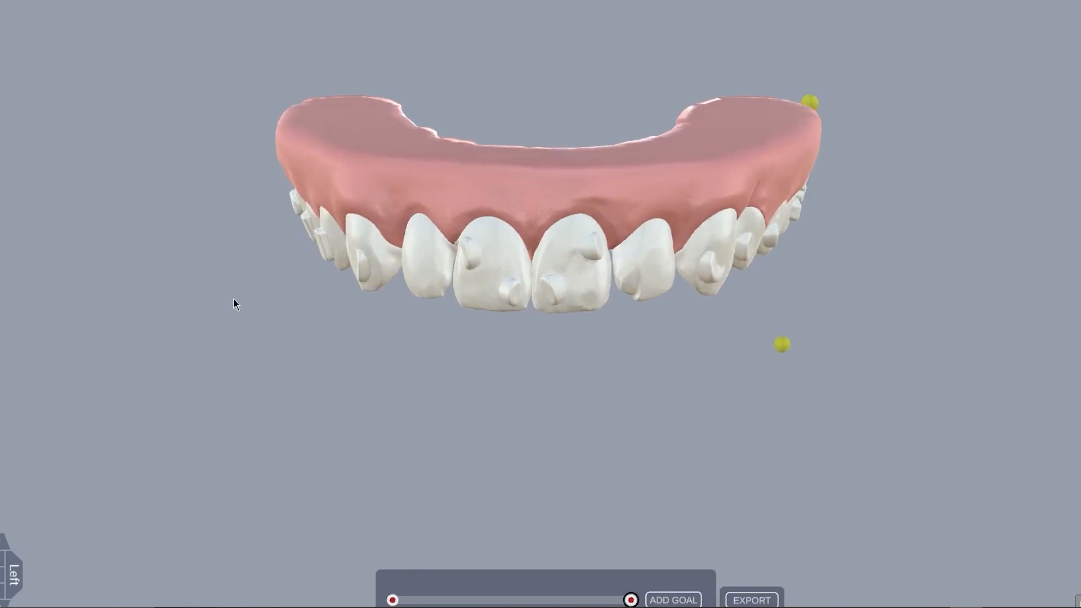
left_click_drag(232, 310, 248, 249)
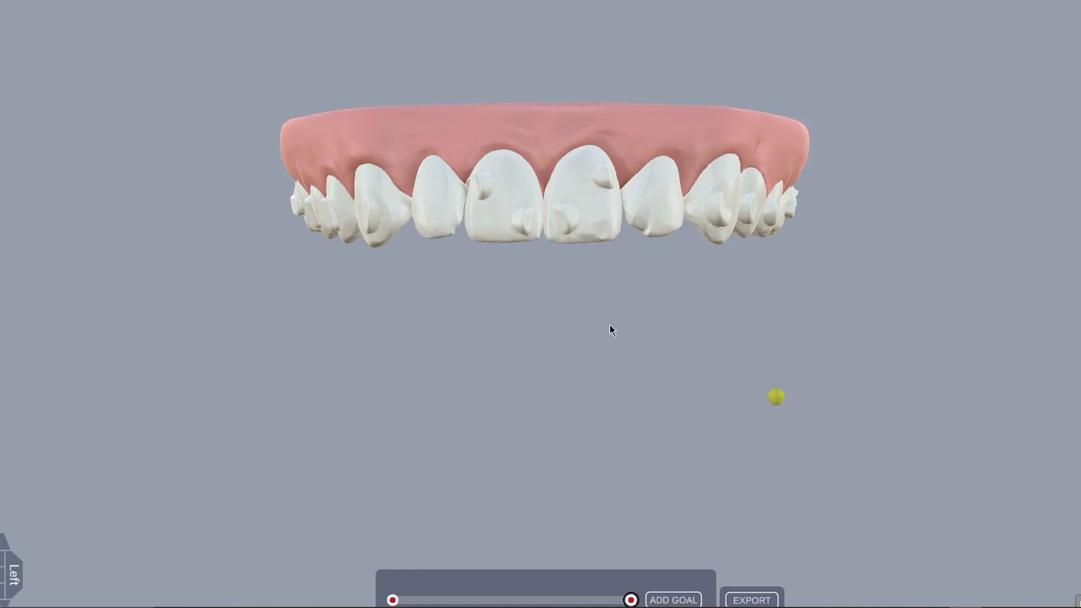
left_click_drag(615, 319, 252, 335)
left_click_drag(535, 279, 241, 293)
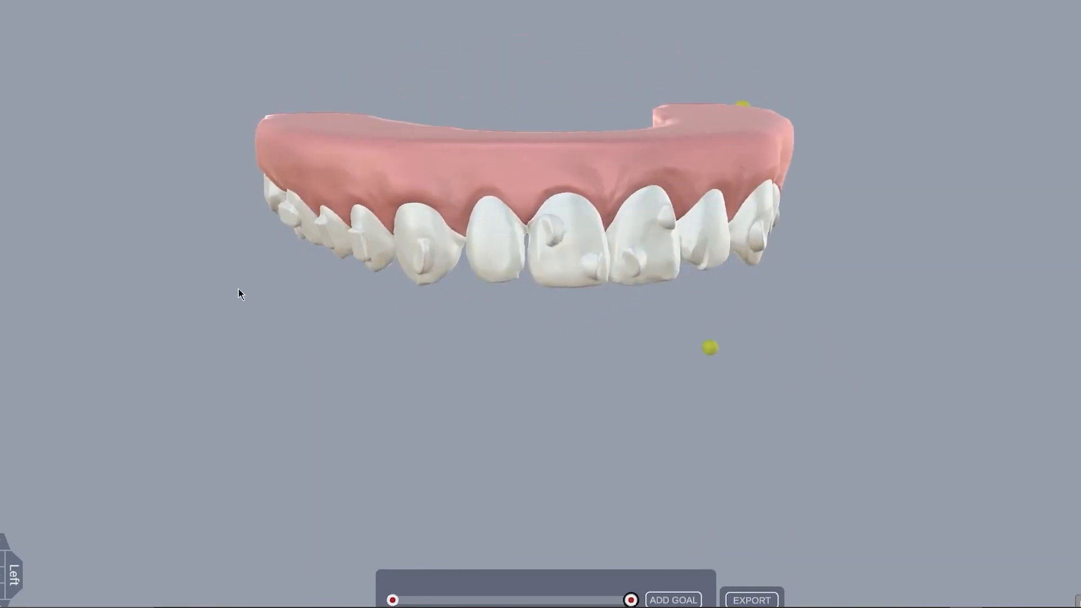
left_click_drag(573, 407, 620, 383)
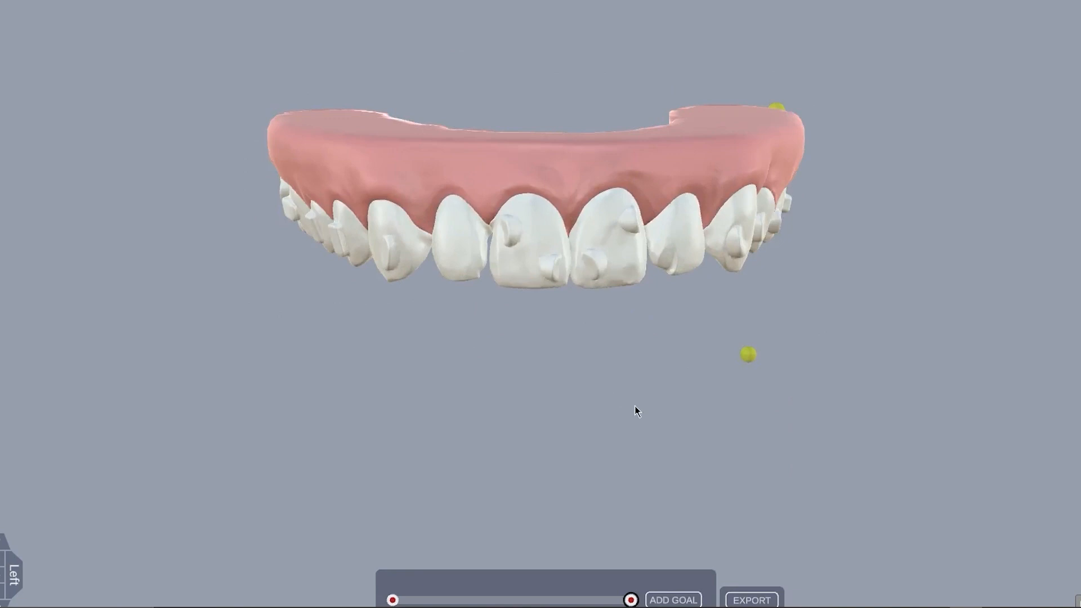
left_click_drag(637, 326, 498, 349)
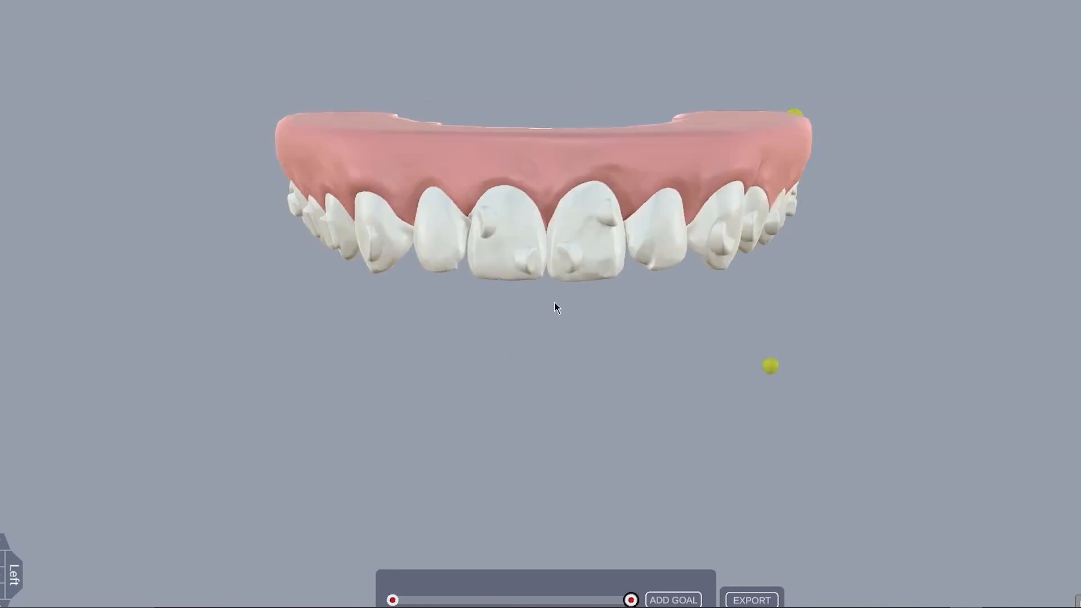
Review the central incisors and gum line from above, straight on and from the patient's left side.
left_click_drag(555, 304, 559, 460)
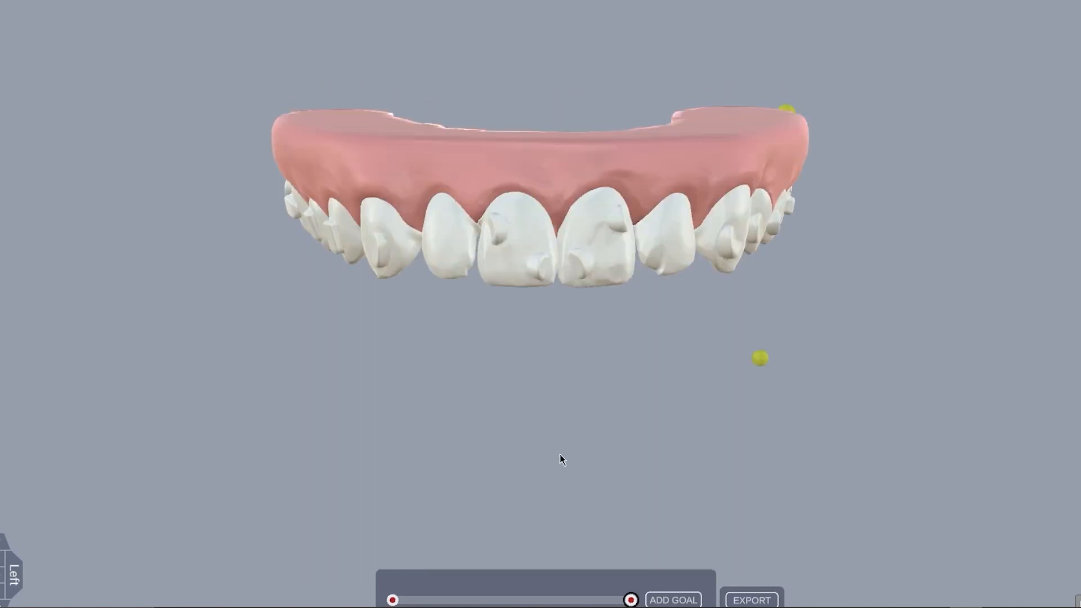
left_click_drag(574, 458, 705, 395)
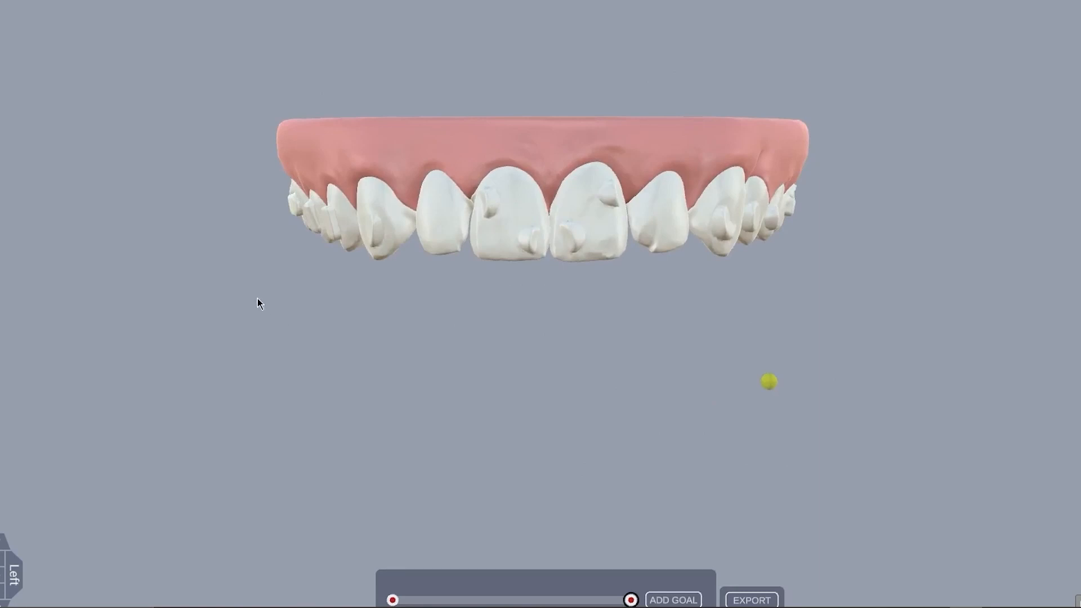
left_click_drag(574, 367, 578, 241)
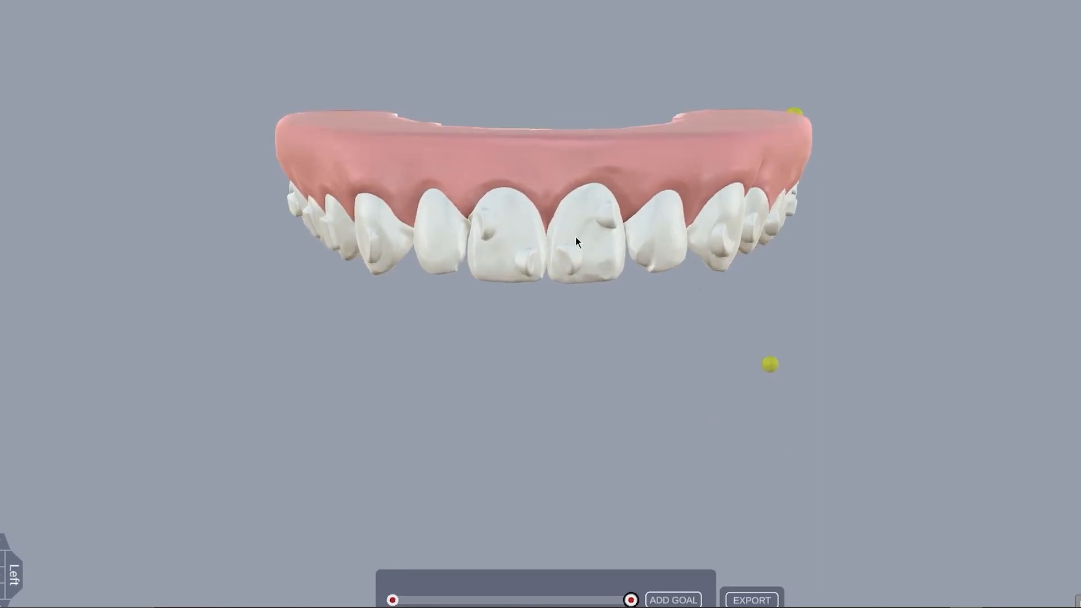
left_click_drag(592, 172, 521, 293)
left_click_drag(677, 242, 532, 606)
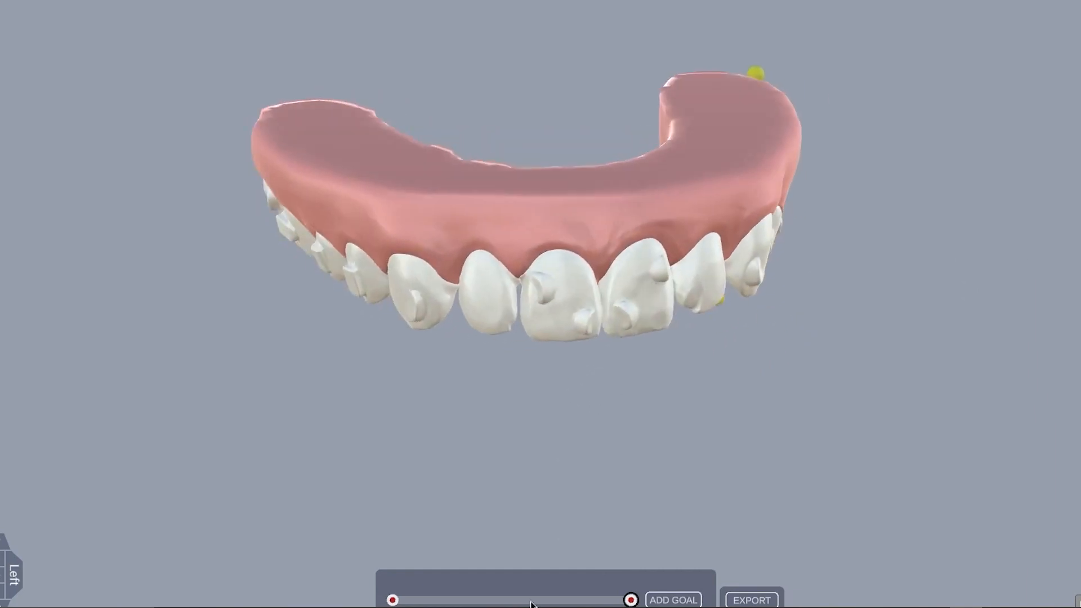
left_click_drag(504, 405, 470, 403)
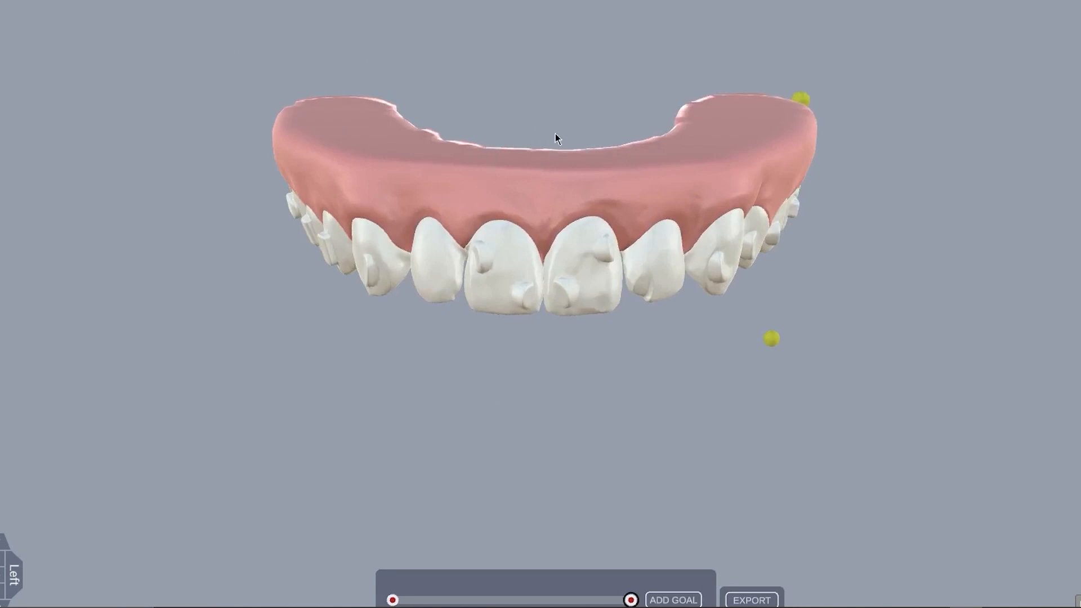
left_click_drag(576, 342, 500, 417)
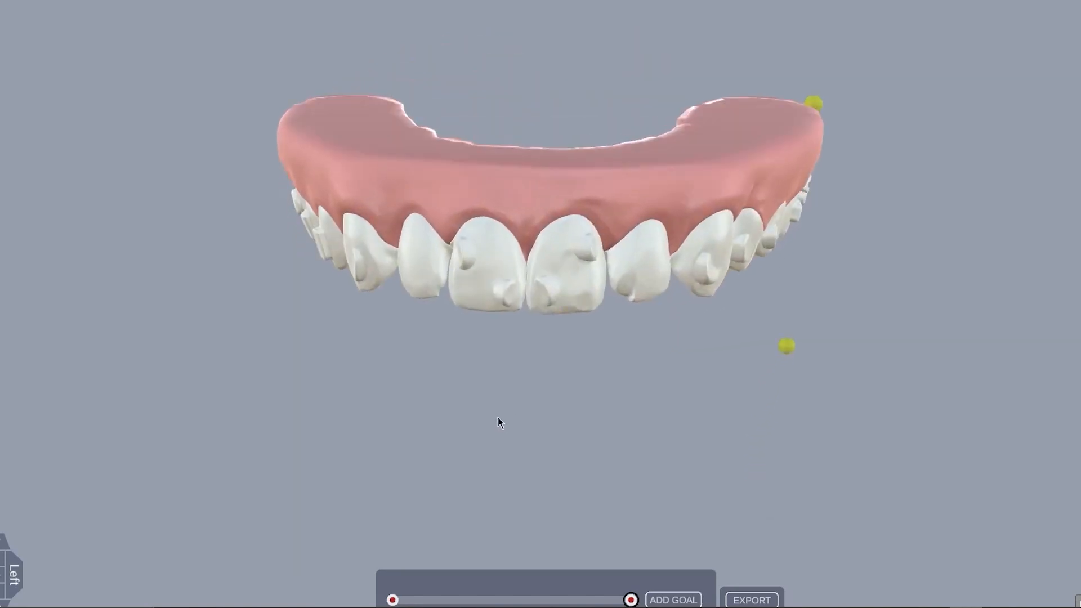
left_click_drag(536, 364, 574, 43)
left_click_drag(559, 147, 532, 505)
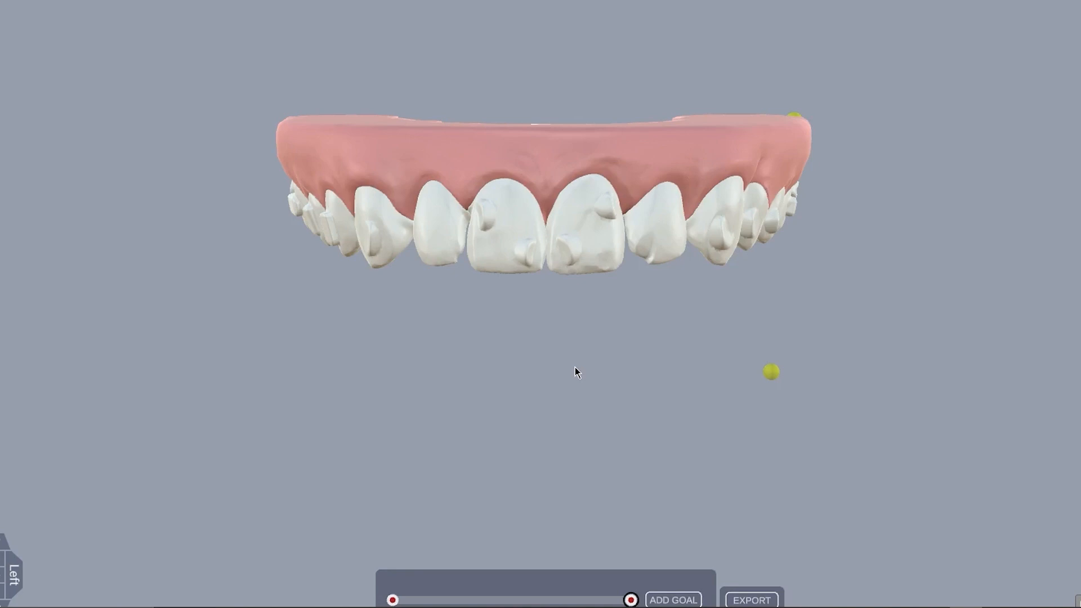
left_click_drag(640, 362, 594, 359)
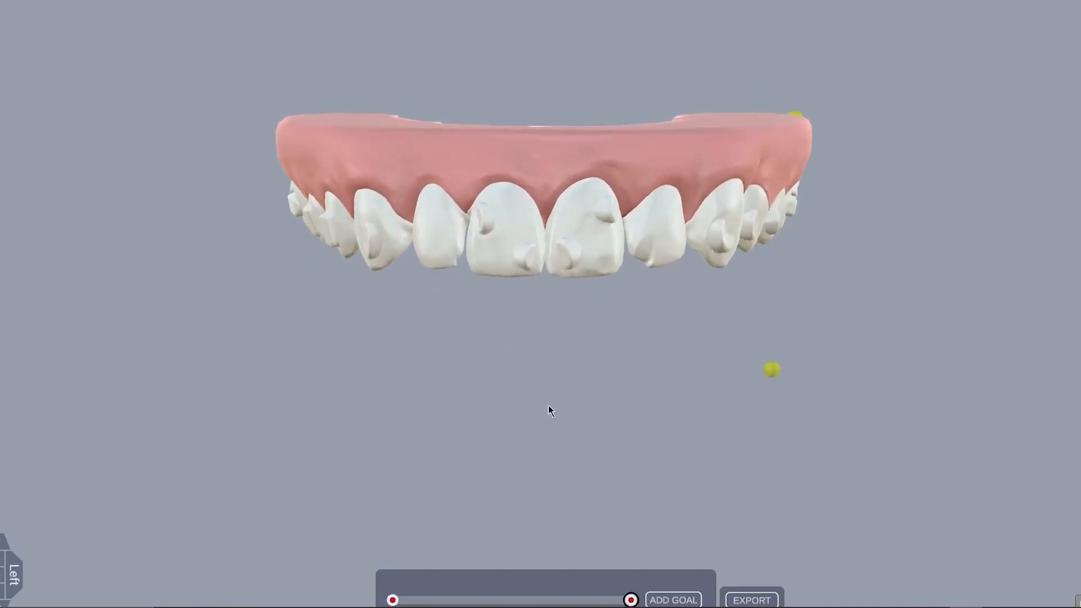
left_click_drag(629, 330, 571, 264)
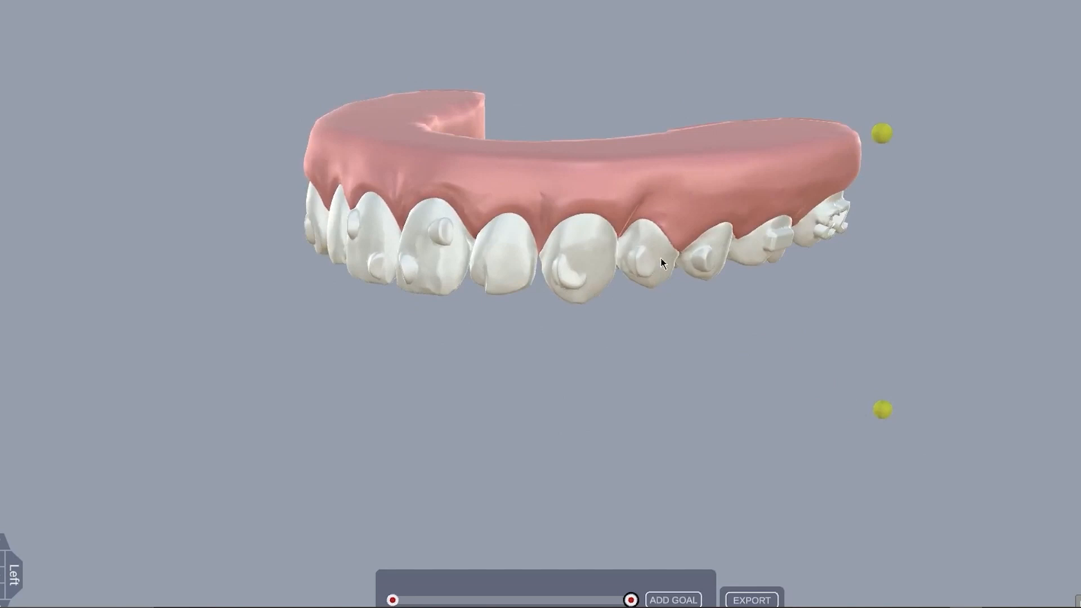
left_click_drag(829, 235, 534, 349)
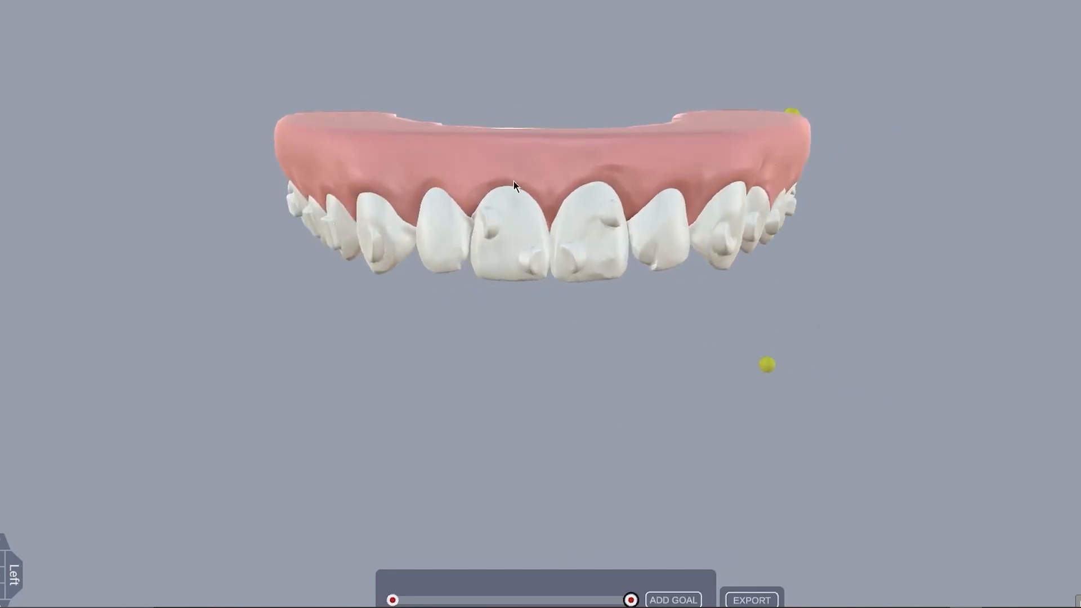
left_click_drag(569, 398, 387, 290)
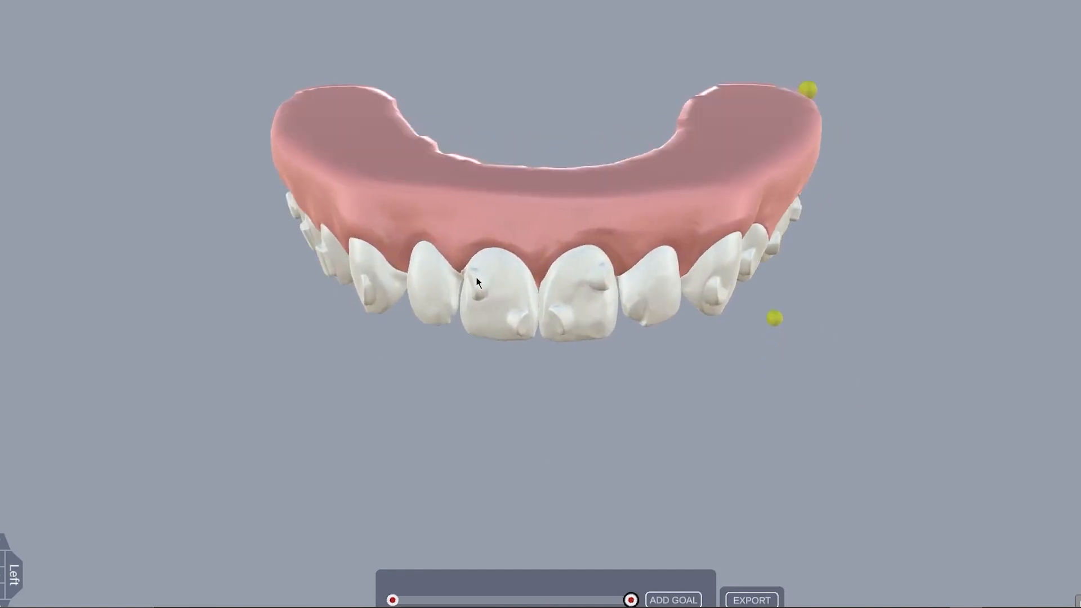
left_click_drag(541, 362, 493, 348)
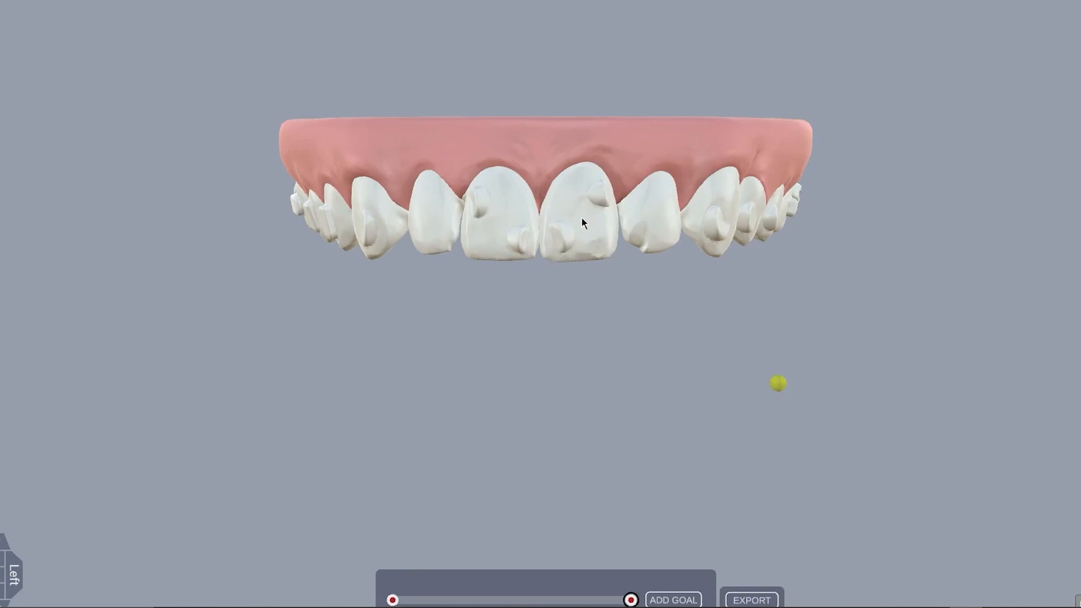
Examine the upper front teeth straight on, from slightly below and from the patient's left side.
scroll(482, 354, "up", 5)
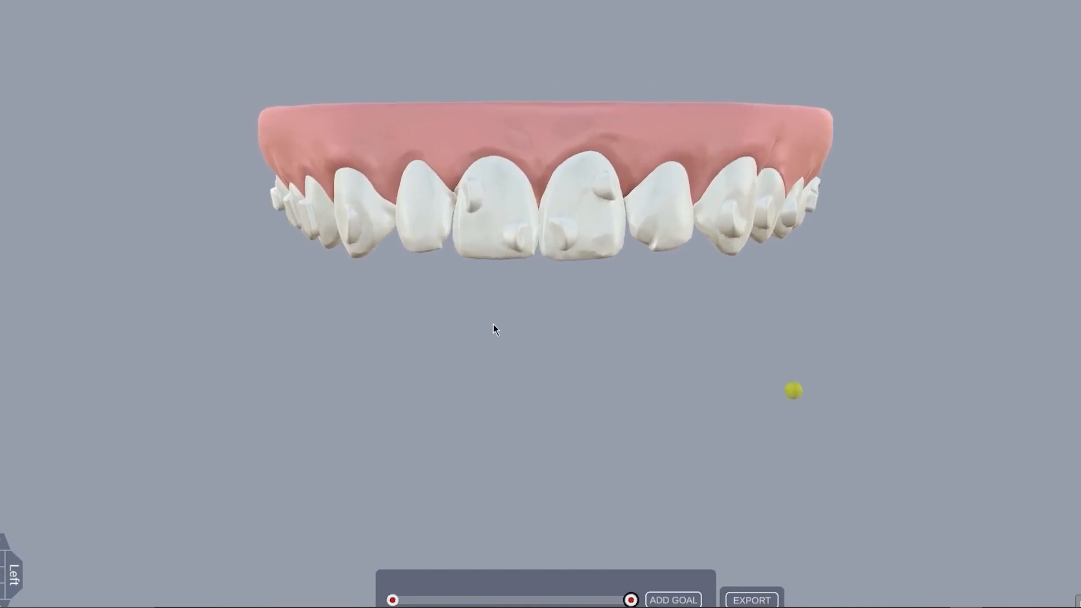
left_click_drag(447, 279, 555, 217)
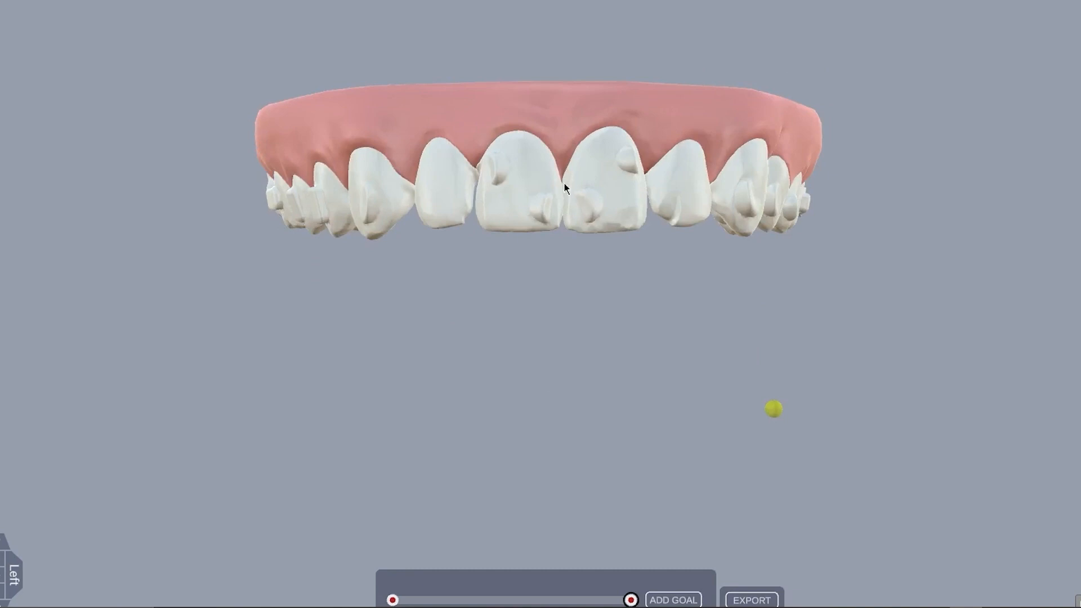
left_click_drag(608, 310, 463, 281)
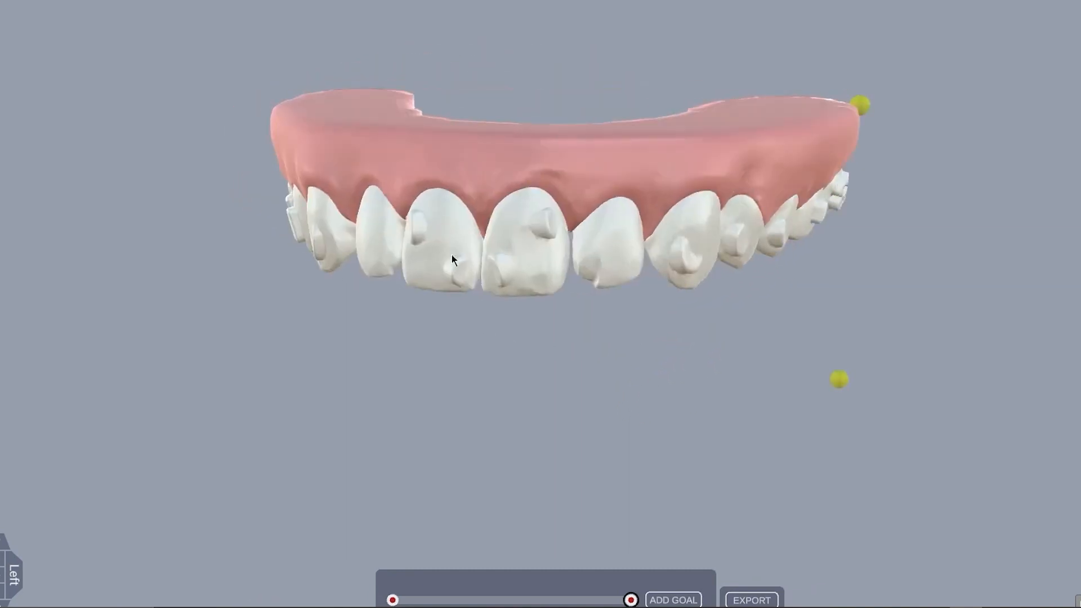
left_click_drag(435, 336, 492, 343)
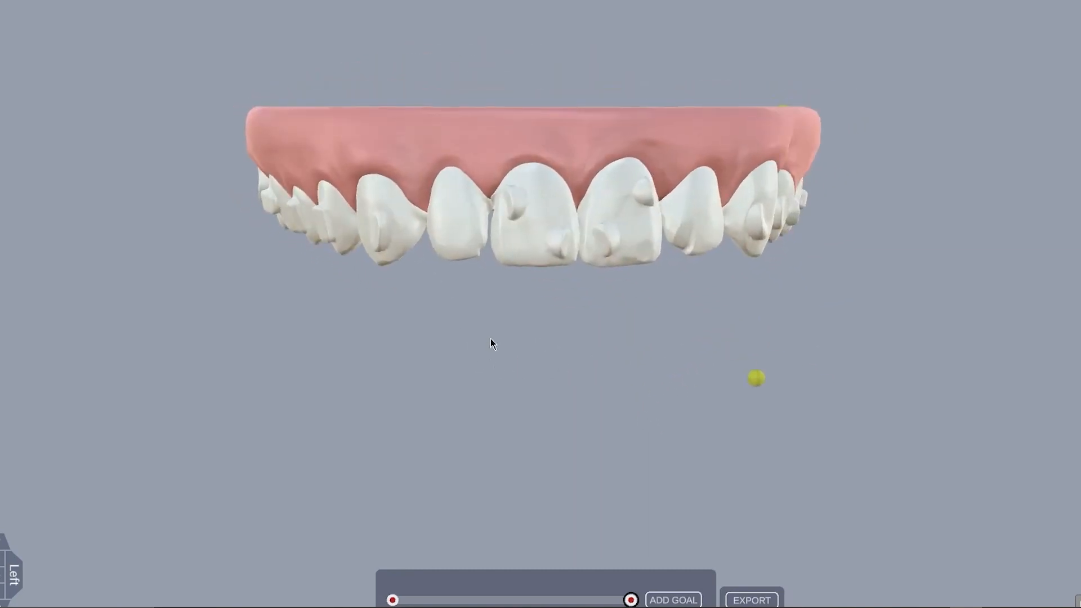
left_click_drag(602, 278, 586, 357)
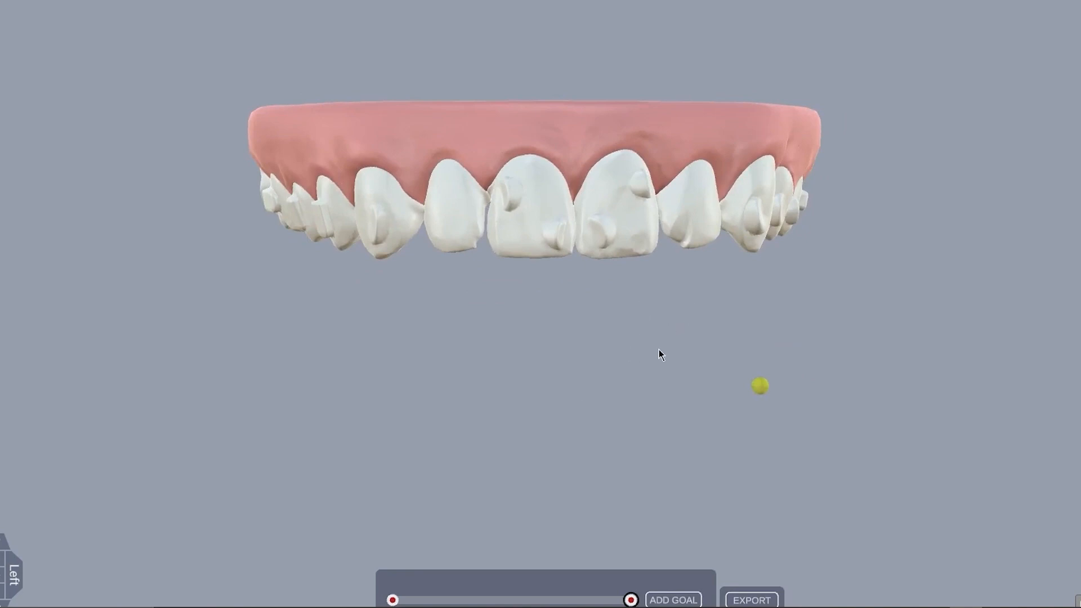
Review the incisors, gum line and incisal edges from the front, from slightly below and from above the arch.
left_click_drag(641, 366, 565, 435)
left_click_drag(572, 360, 784, 299)
left_click_drag(665, 321, 622, 321)
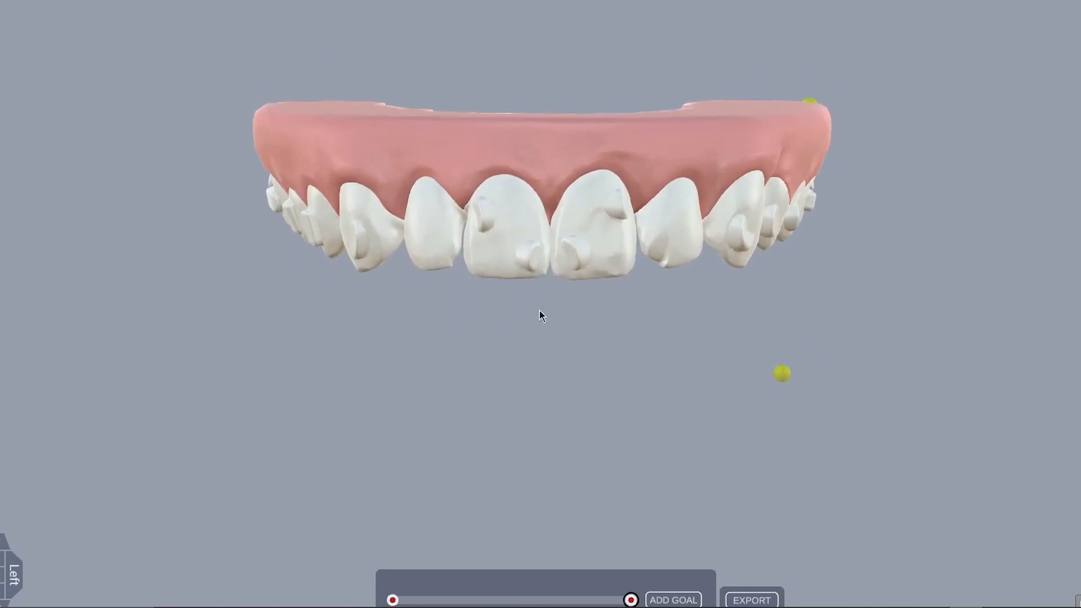
left_click_drag(556, 310, 516, 373)
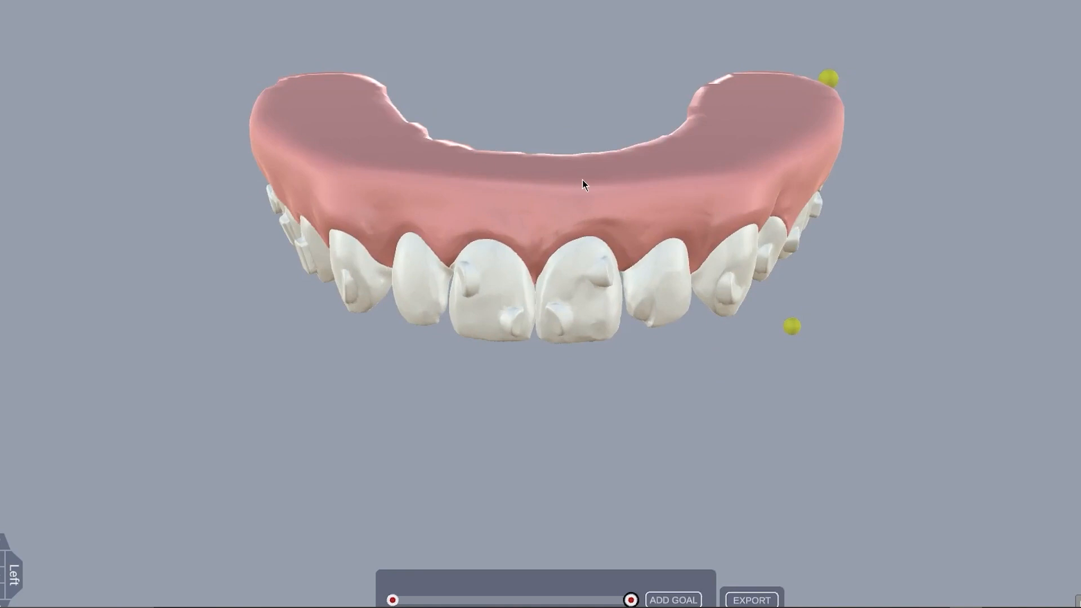
left_click_drag(542, 424, 569, 365)
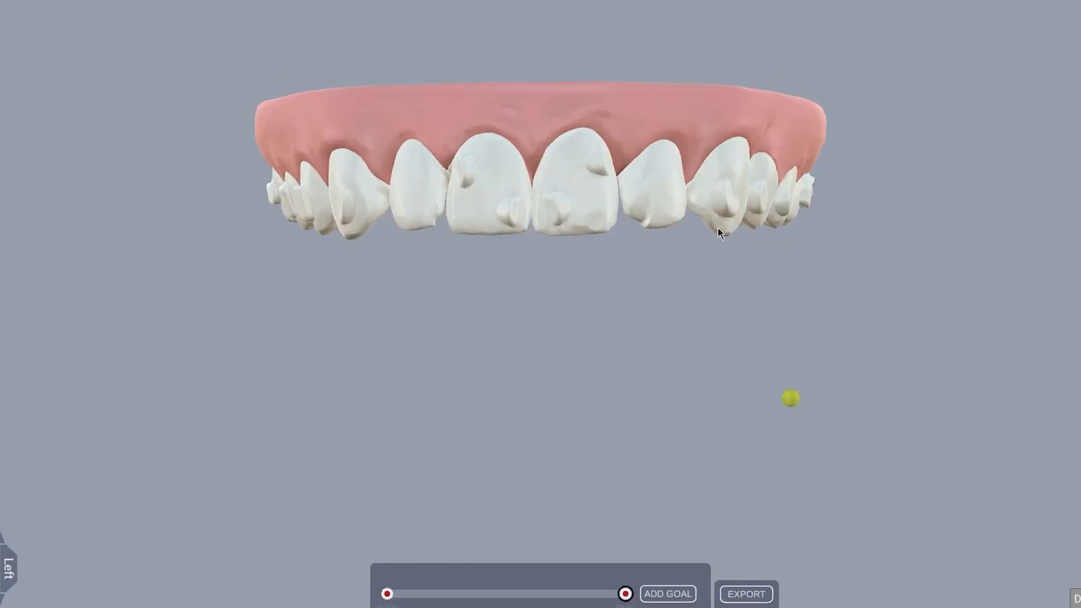
left_click_drag(717, 228, 494, 261)
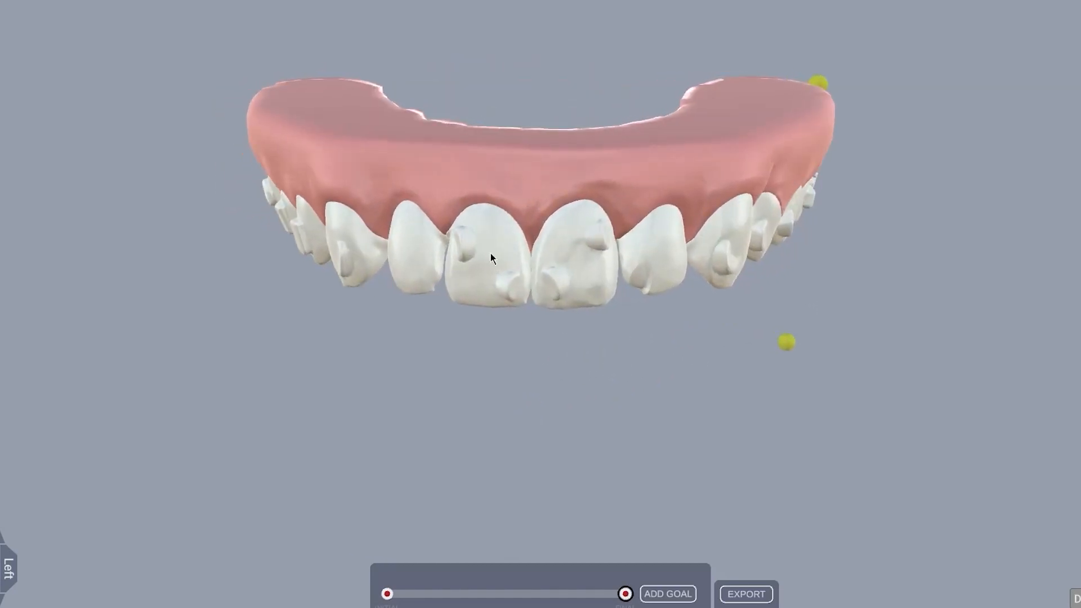
left_click_drag(550, 359, 590, 380)
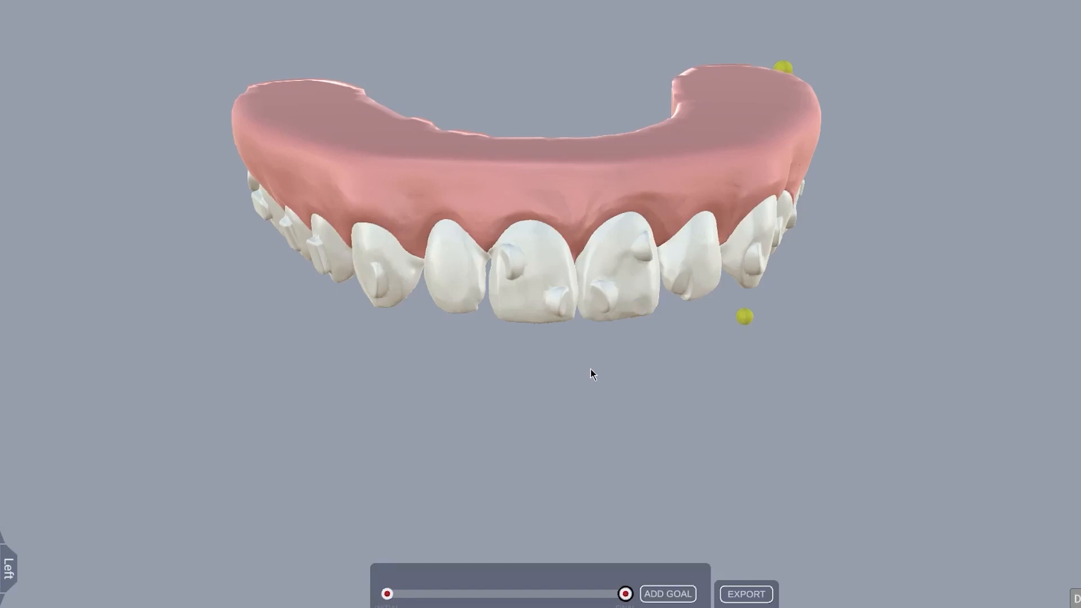
mouse_move(615, 394)
left_mouse_down()
mouse_move(718, 393)
mouse_move(600, 369)
mouse_move(589, 349)
mouse_move(617, 351)
mouse_move(606, 323)
mouse_move(546, 364)
mouse_move(602, 337)
mouse_move(651, 422)
left_mouse_up()
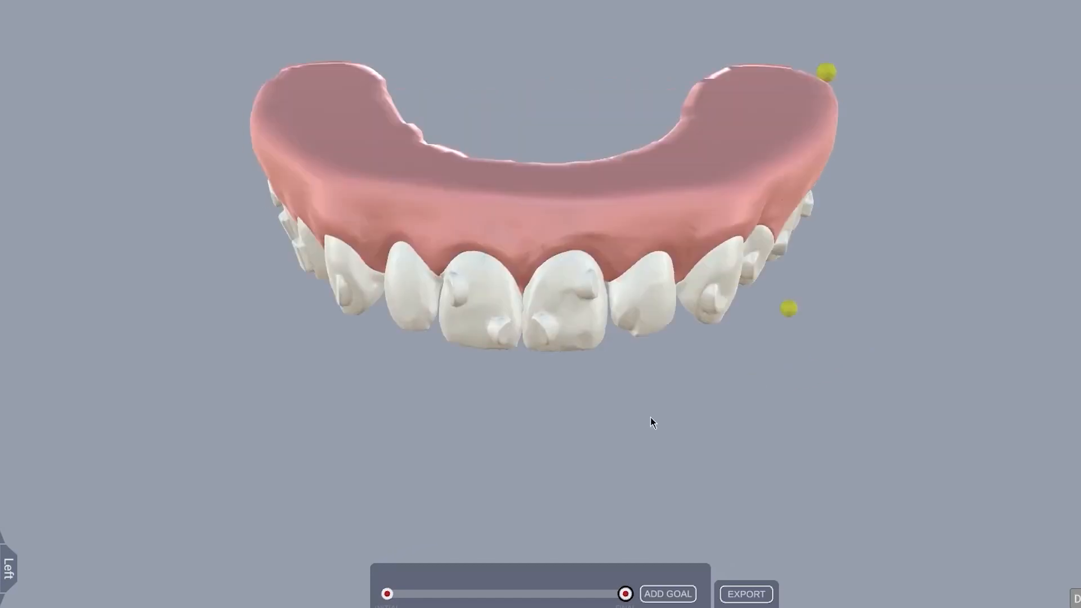
scroll(650, 418, "down", 5)
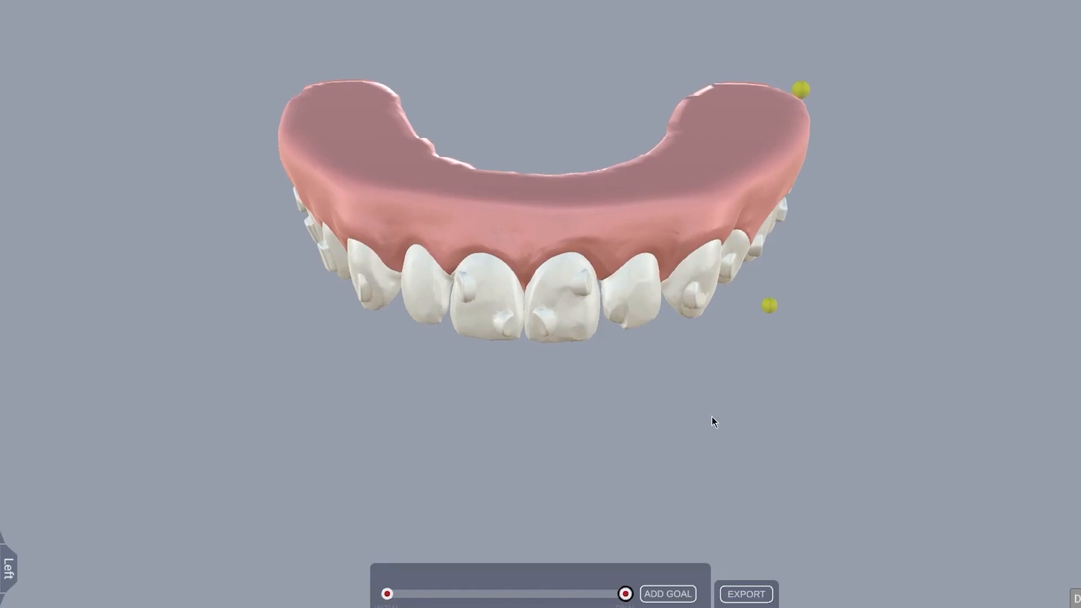
Inspect the canine and premolars on the patient's right side and compare them with the front teeth.
left_click_drag(594, 370, 678, 372)
left_click_drag(272, 313, 437, 243)
left_click_drag(555, 208, 276, 221)
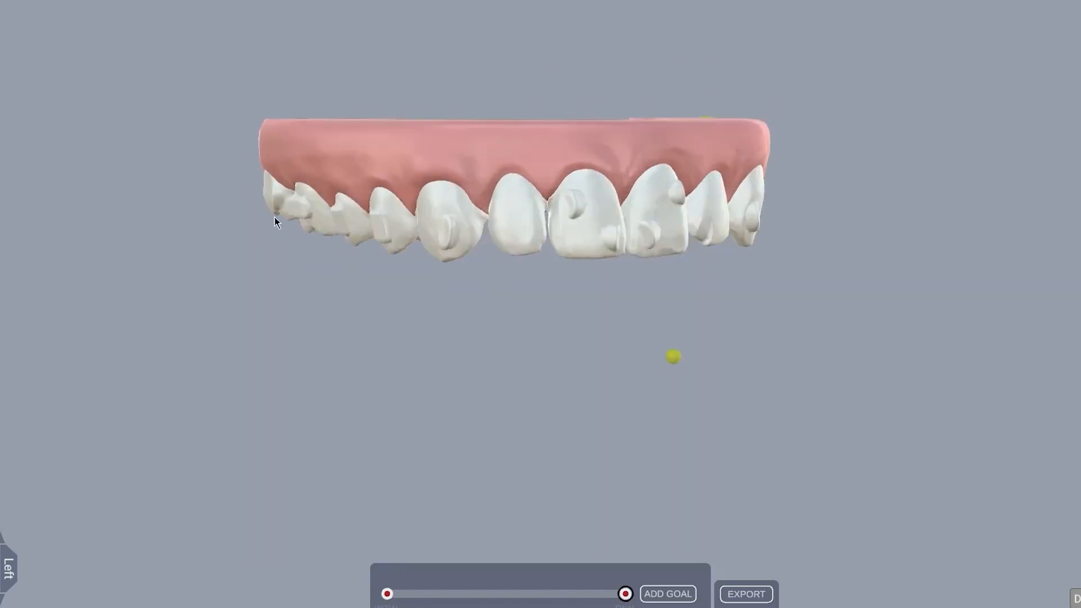
left_click_drag(654, 341, 489, 337)
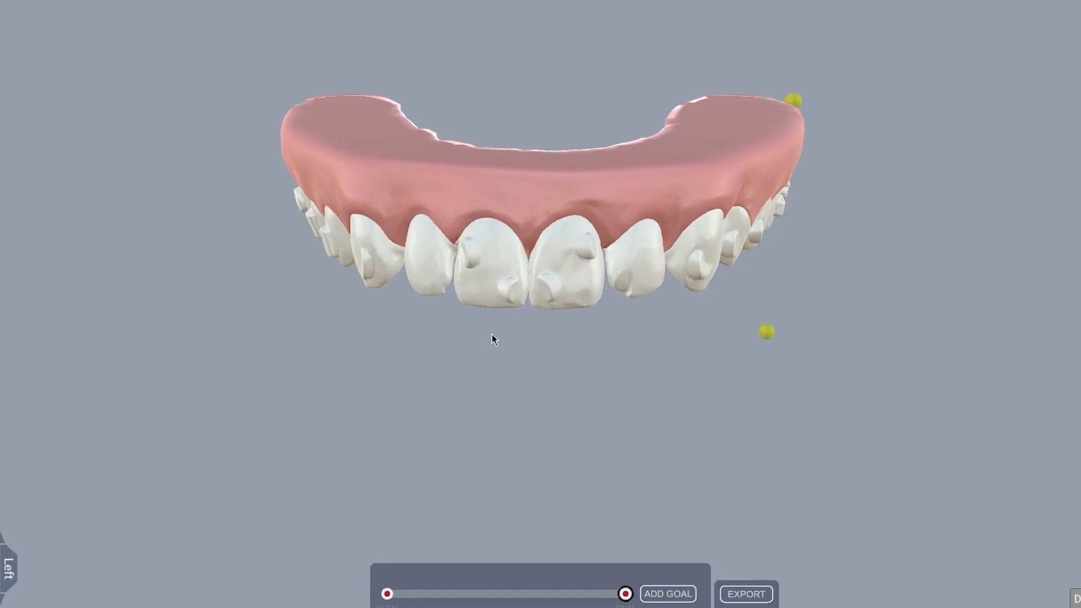
left_click_drag(598, 115, 638, 102)
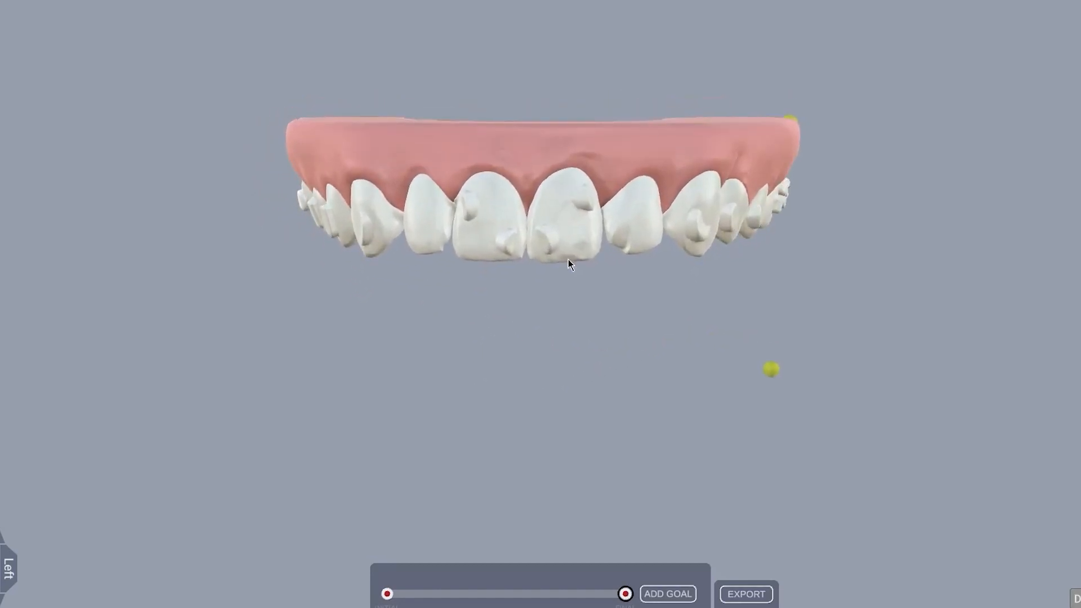
Highlight the patient's upper left central incisor and check its position and attachments from the front, above and below.
scroll(489, 292, "up", 5)
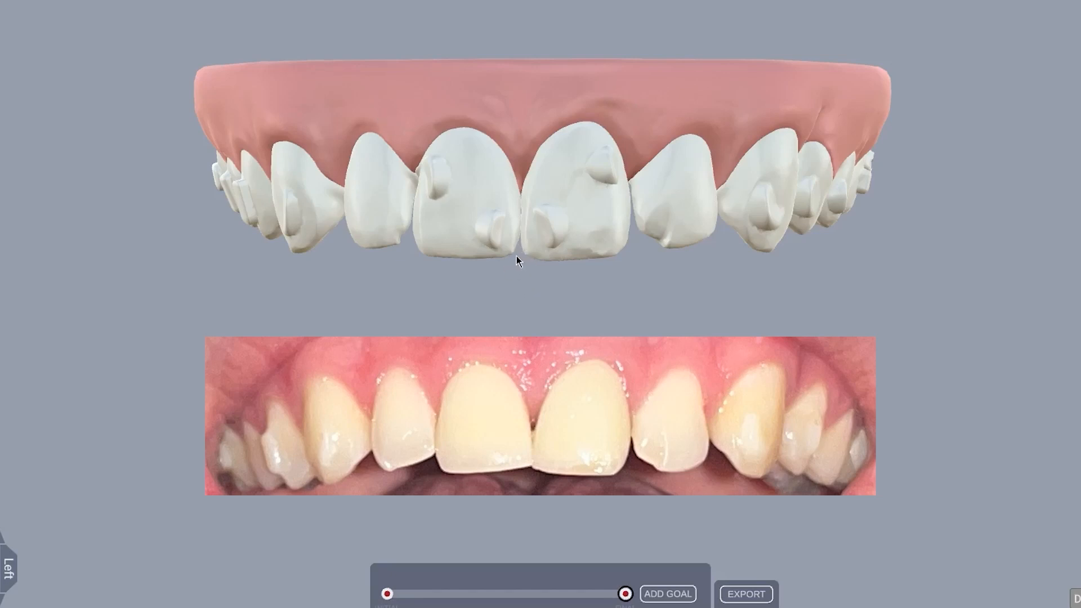
left_click(452, 169)
left_click(596, 189)
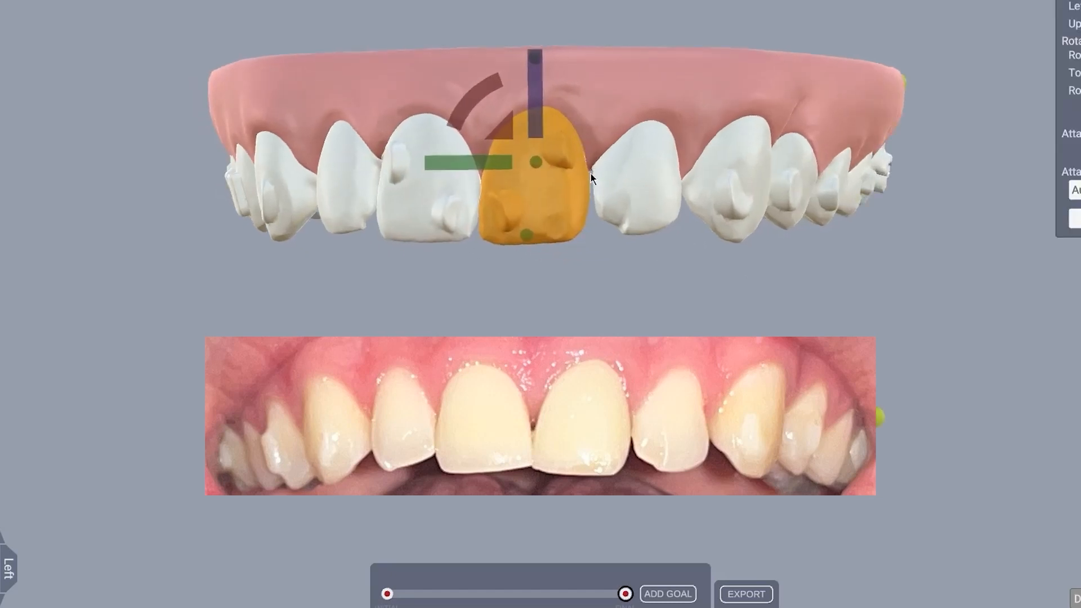
left_click_drag(606, 312, 618, 331)
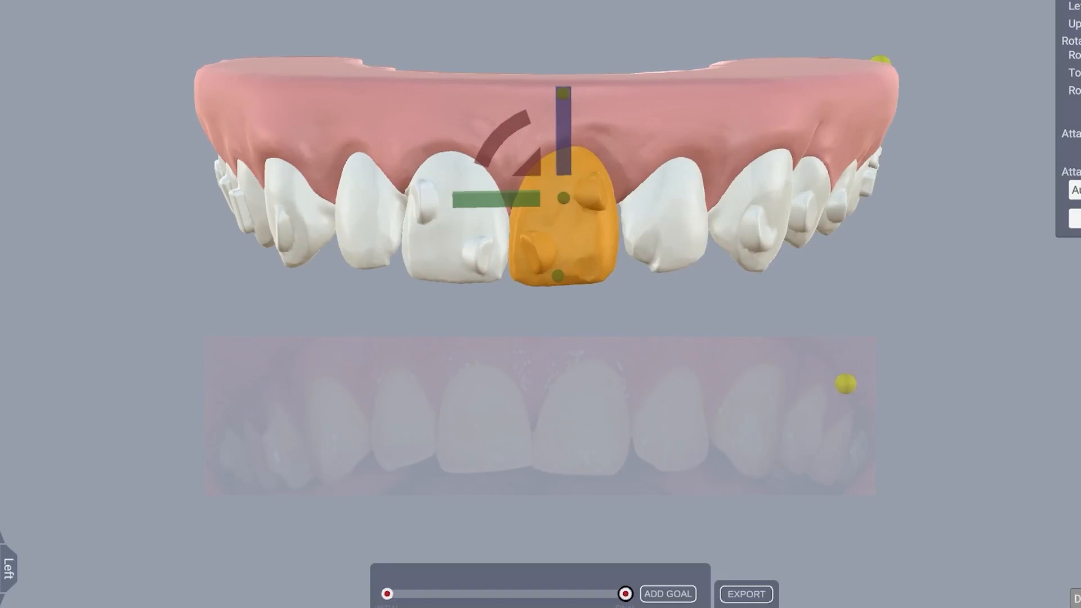
left_click_drag(685, 326, 522, 179)
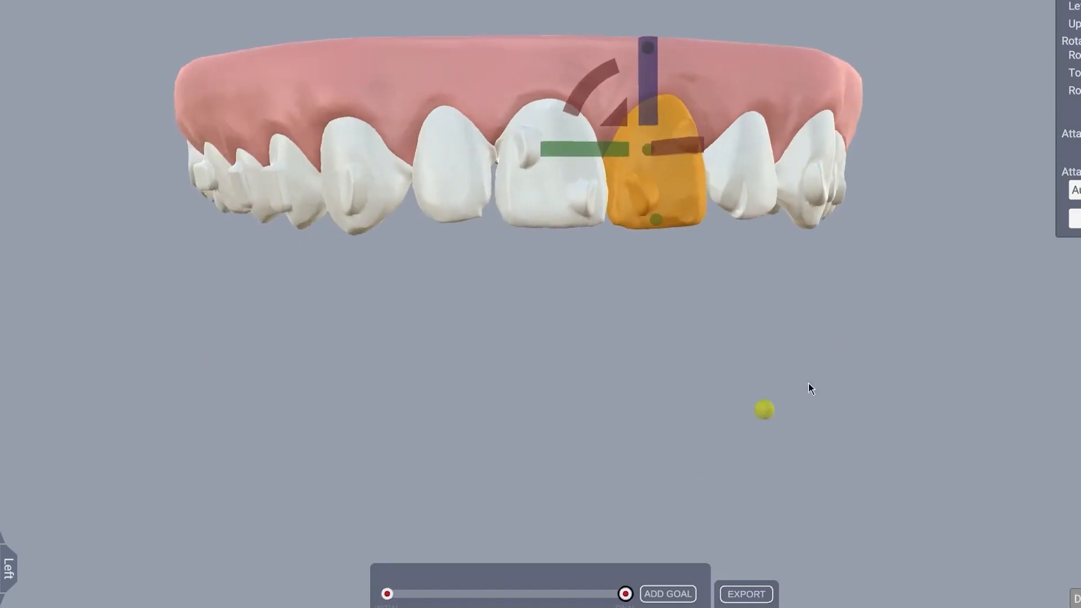
left_click_drag(818, 381, 518, 243)
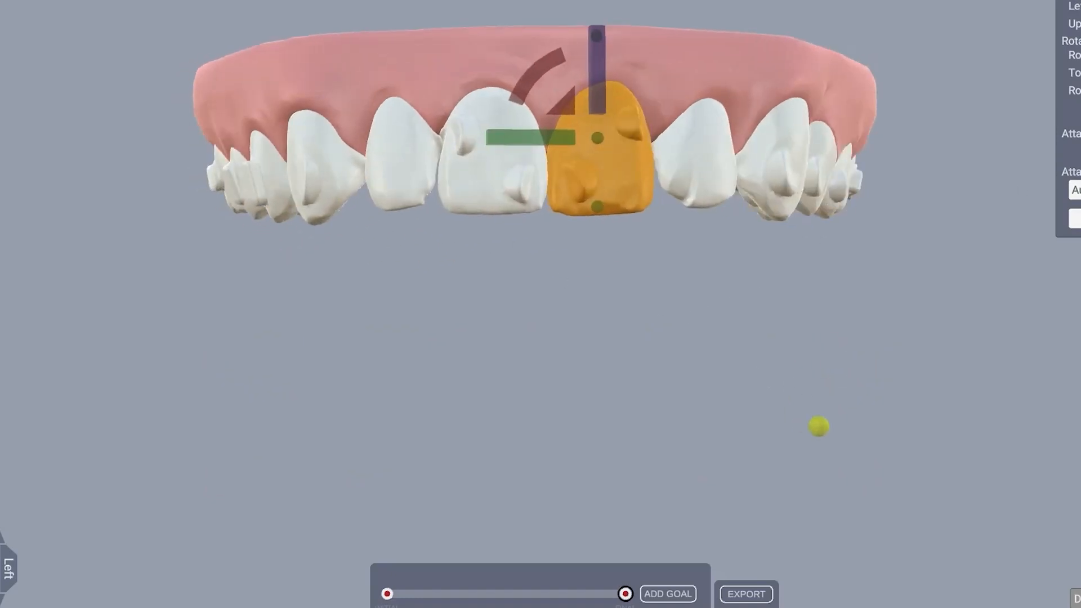
left_click_drag(746, 254, 664, 321)
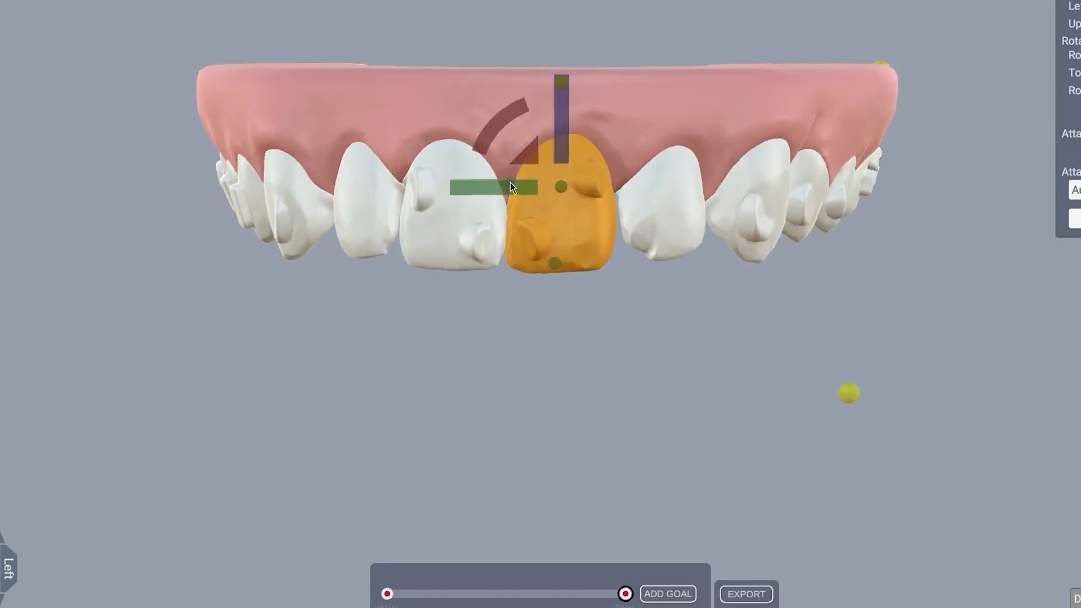
left_click(591, 110)
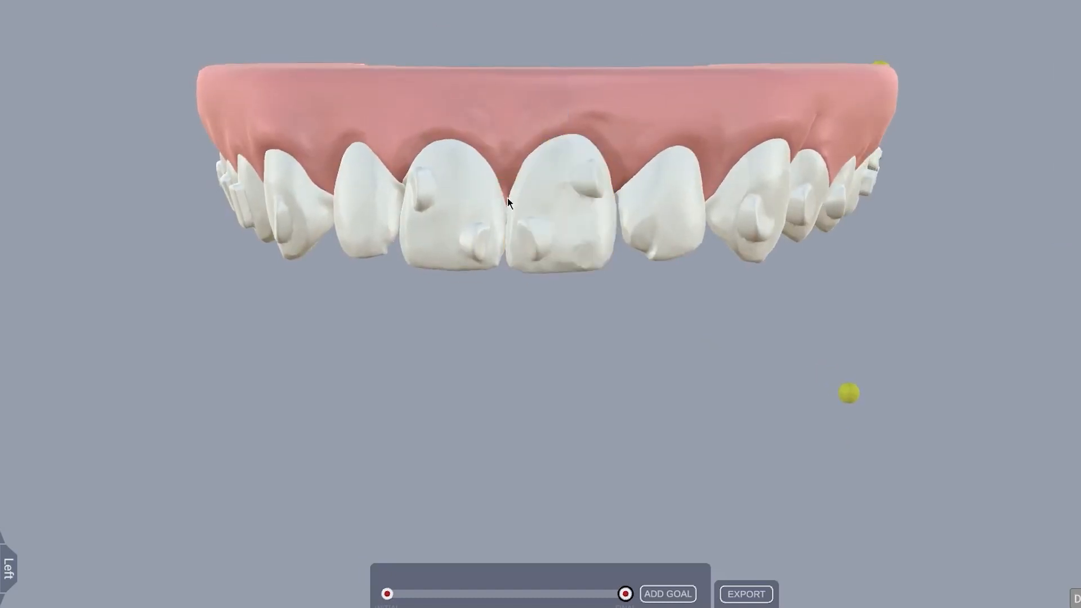
Compare the necks of the two central incisors from below and above, with a close look at the highlighted left one.
left_click_drag(577, 134, 548, 102)
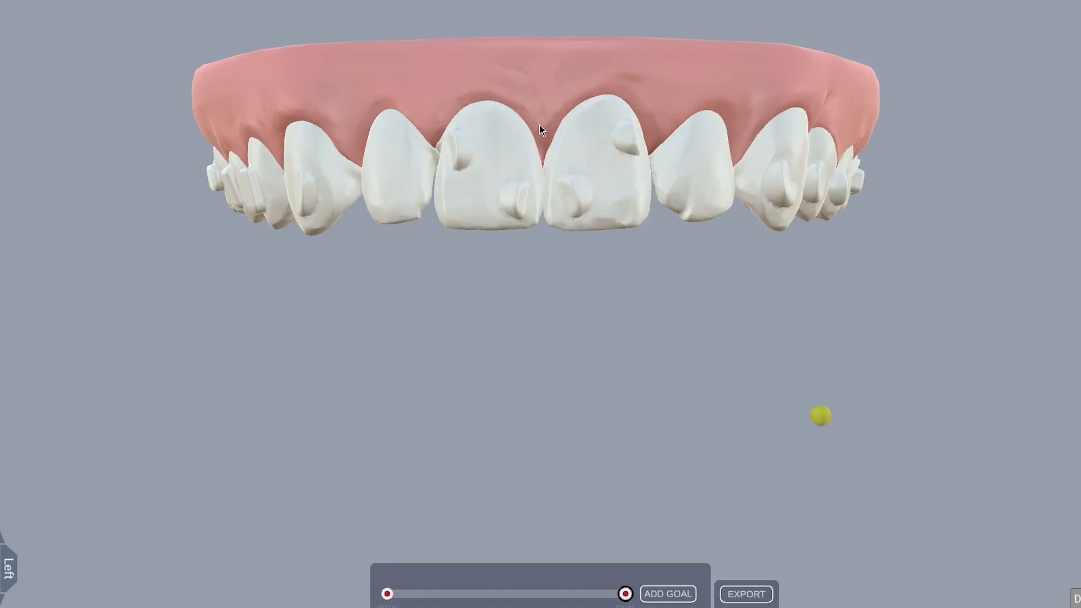
left_click(577, 147)
left_click_drag(474, 285, 611, 336)
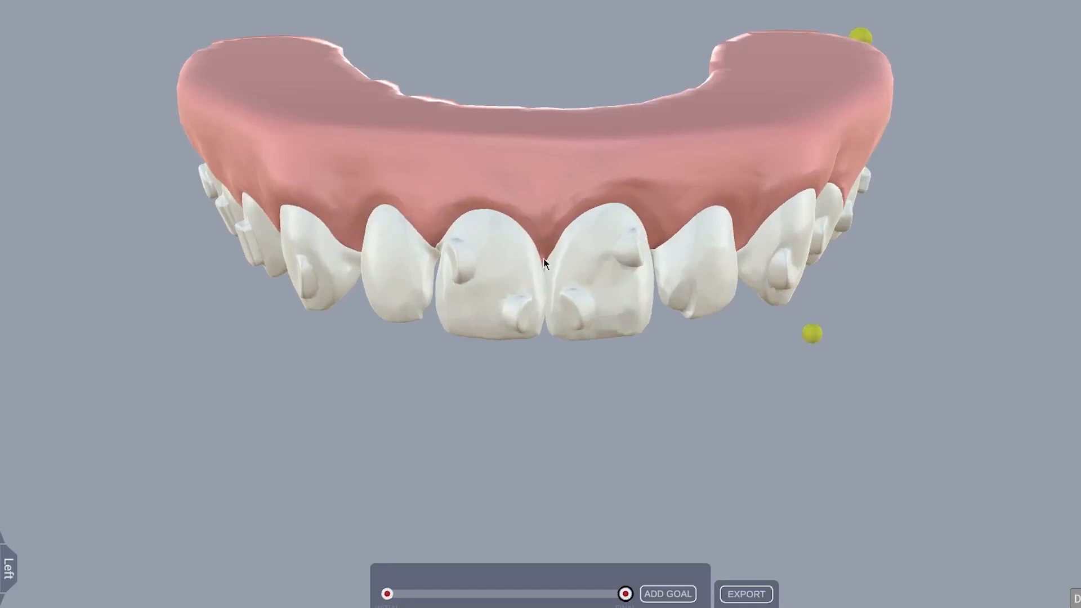
left_click(604, 236)
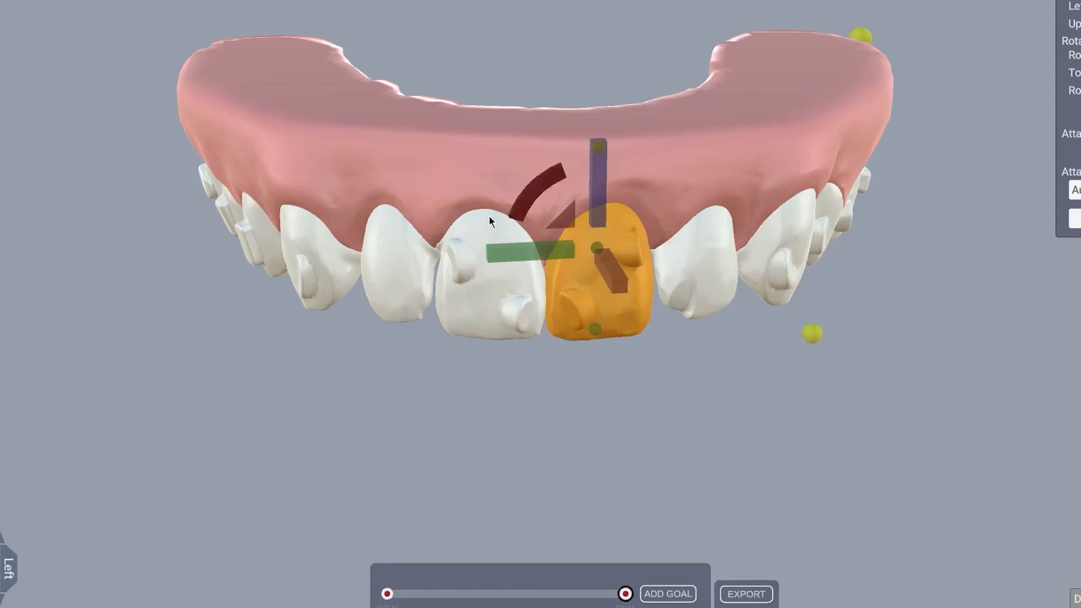
left_click_drag(571, 403, 572, 390)
scroll(580, 371, "up", 1)
scroll(534, 234, "up", 2)
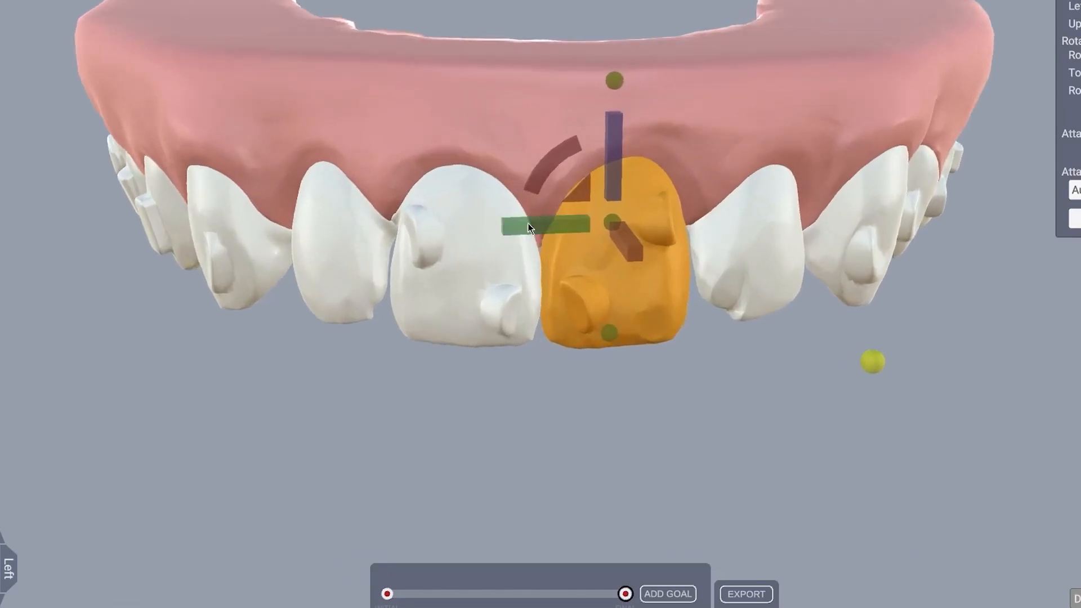
left_click(635, 480)
Review the incisal edges from the front and the attachments along the patient's left side from above.
scroll(646, 457, "down", 3)
left_click_drag(441, 416, 448, 369)
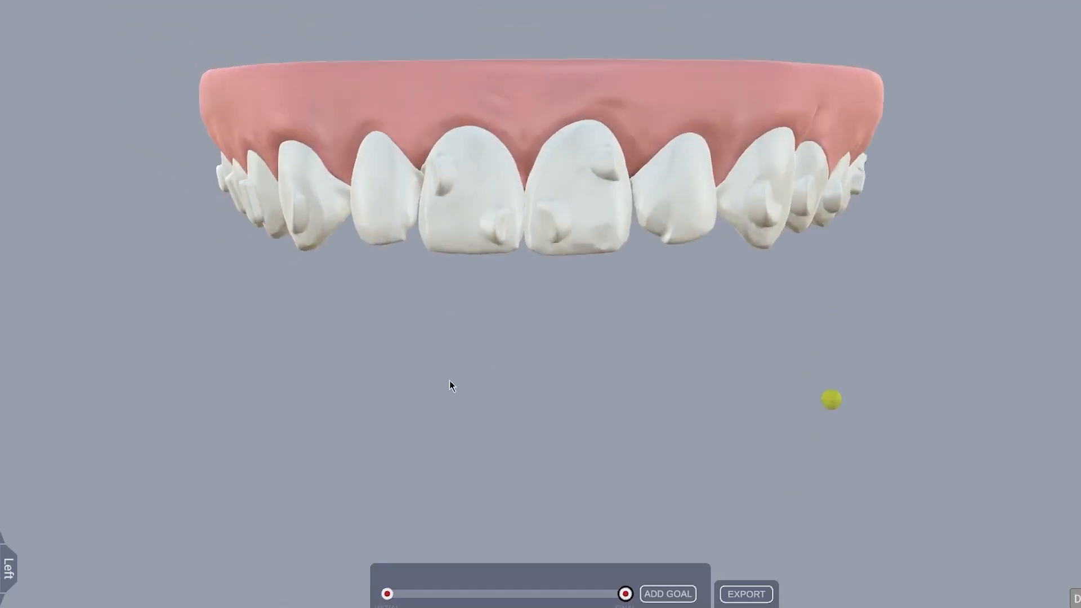
left_click_drag(509, 311, 511, 350)
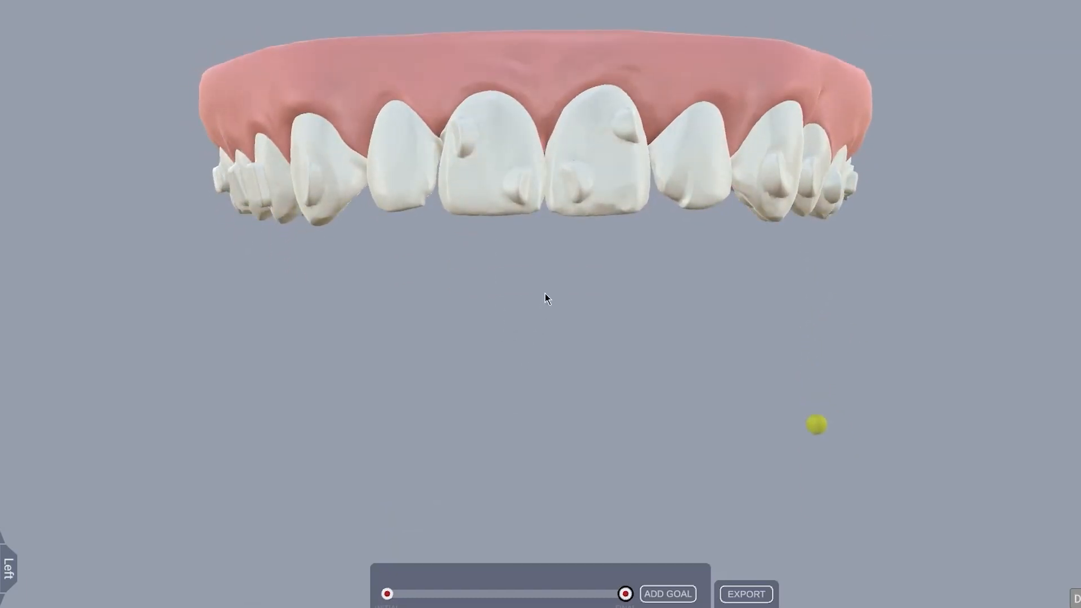
left_click_drag(543, 292, 217, 332)
left_click_drag(655, 176, 585, 342)
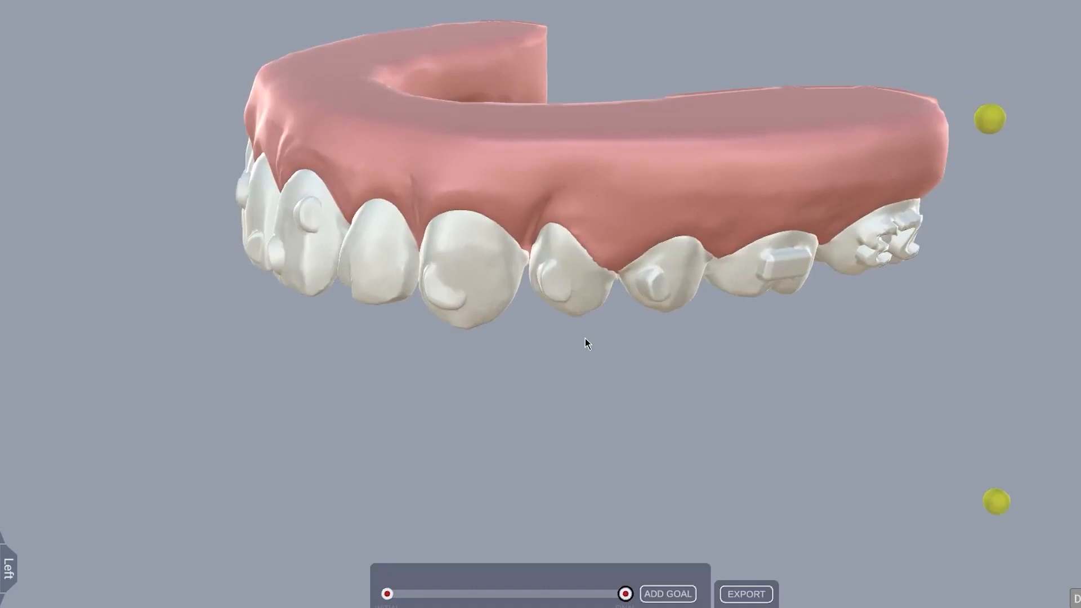
left_click_drag(591, 277, 616, 372)
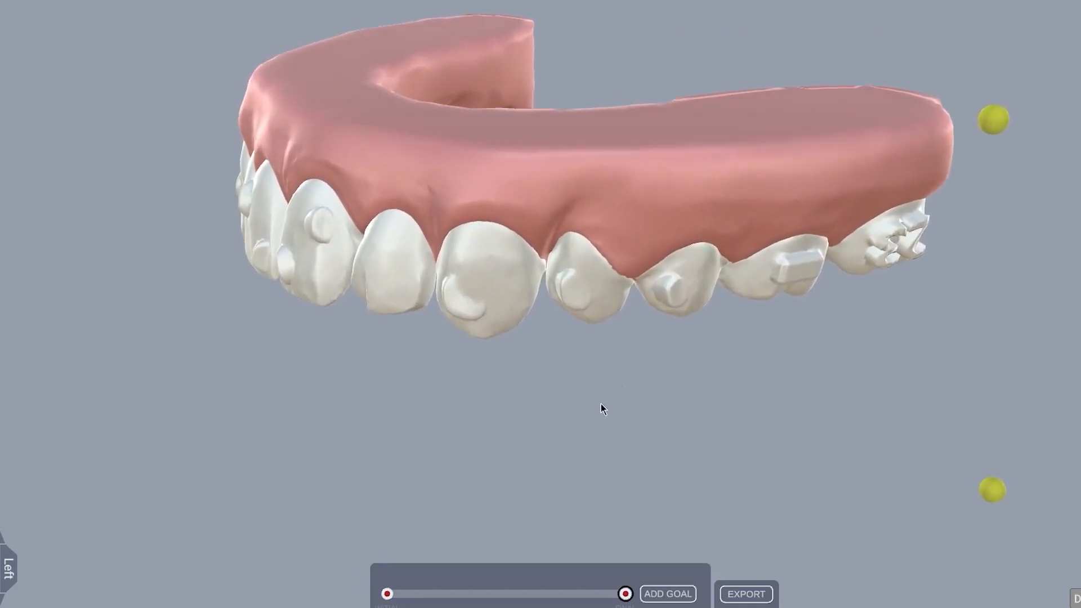
left_click_drag(566, 329, 523, 157)
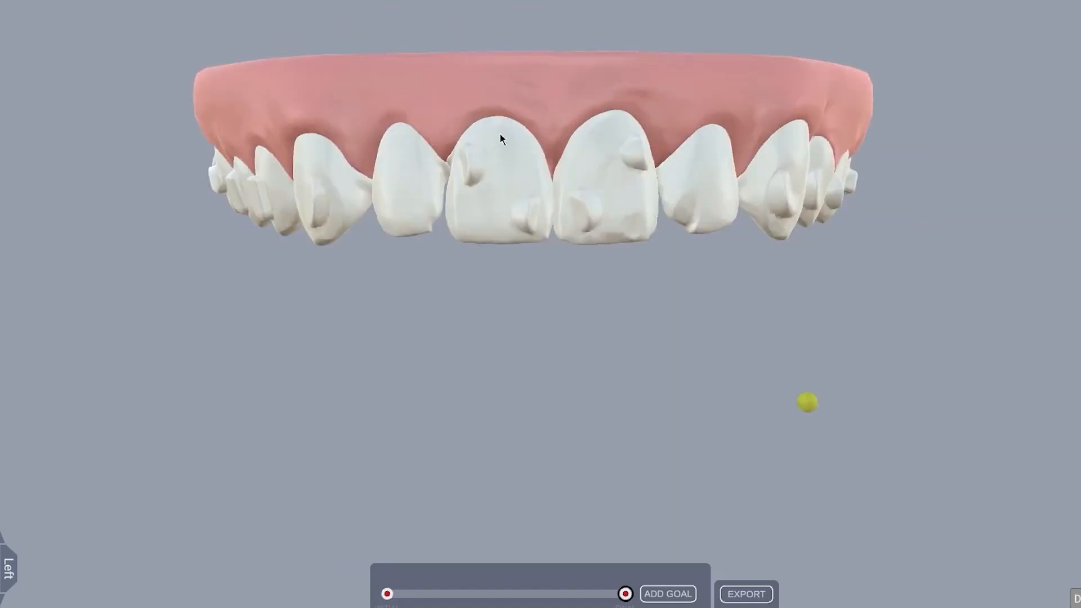
left_click_drag(579, 289, 501, 354)
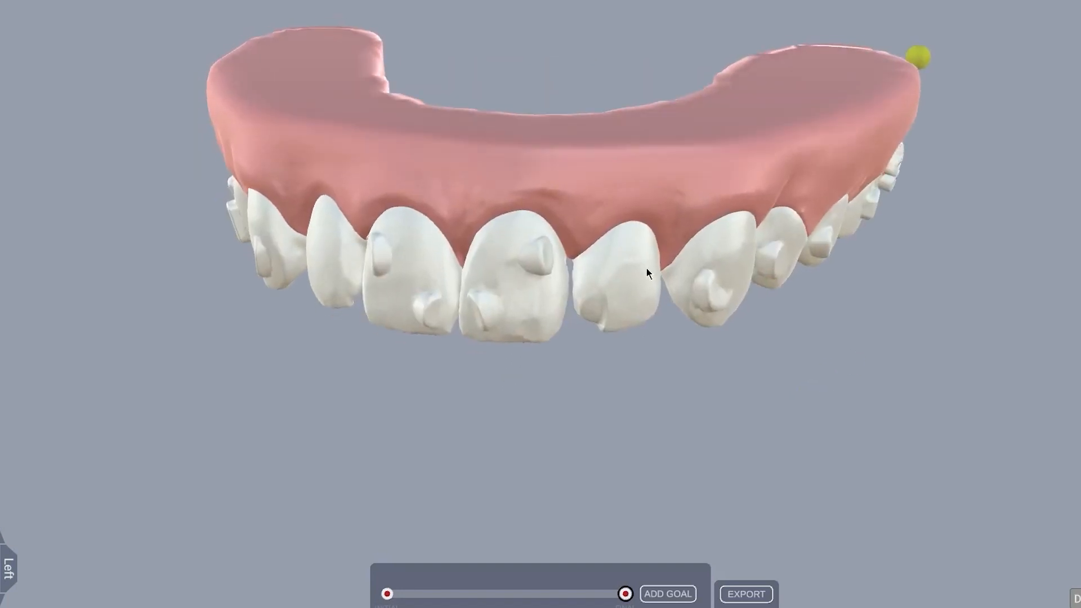
Set the Left/Right movement of the patient's upper right lateral incisor to 0 and check the front teeth.
left_click(634, 286)
left_click_drag(529, 451, 617, 380)
left_click(420, 198)
left_click(510, 181)
left_click(427, 169)
left_click(1019, 345)
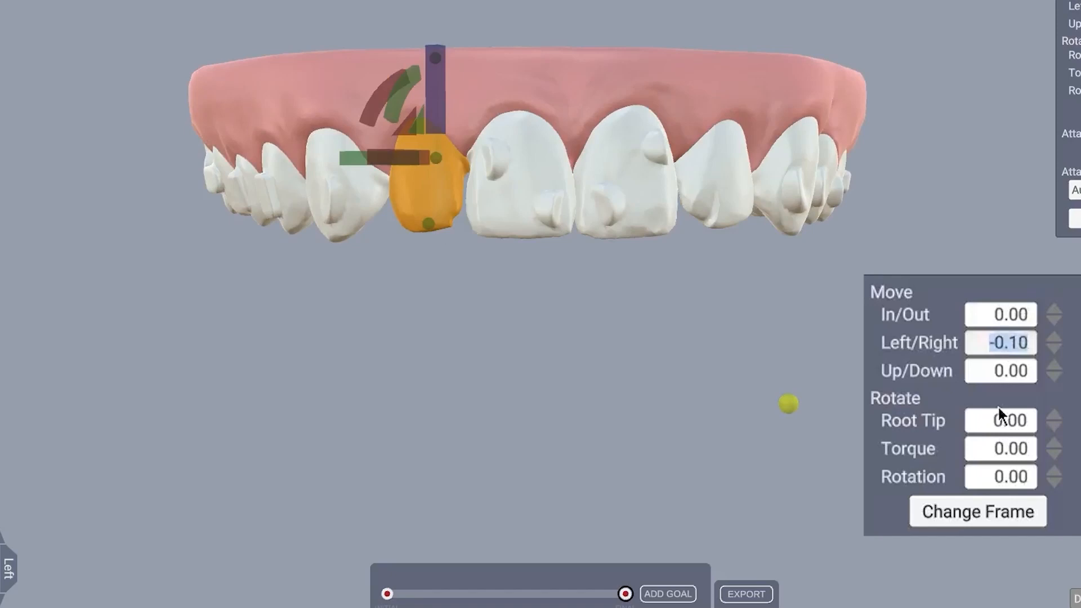
type("0")
key("Return")
left_click_drag(424, 307, 421, 307)
left_click(483, 331)
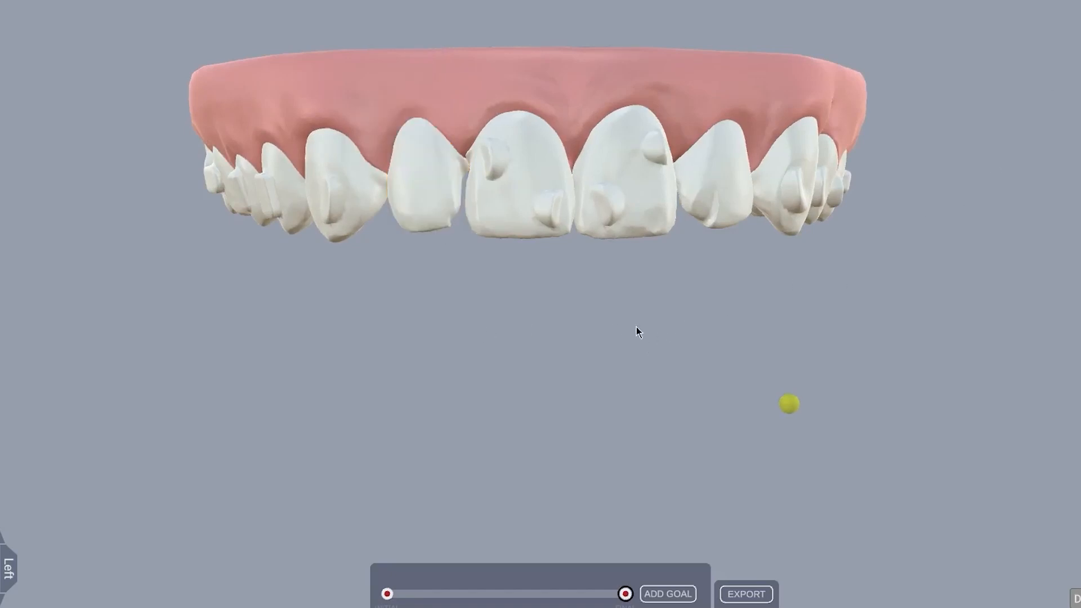
left_click_drag(637, 330, 379, 304)
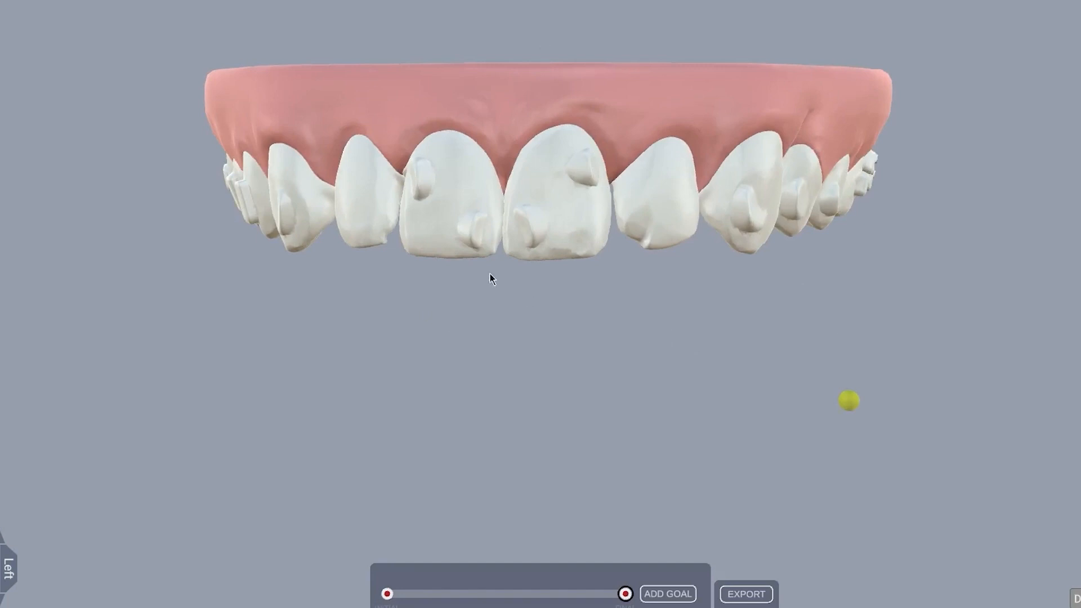
Compare the two central incisors from the front and inspect the movement values of the patient's upper left one.
left_click_drag(688, 309, 708, 375)
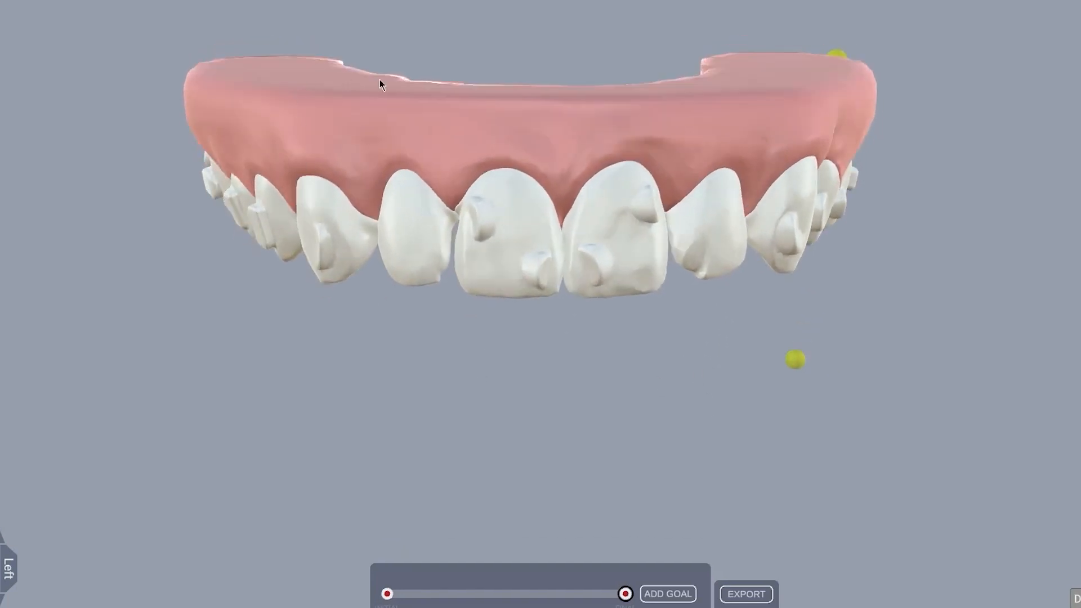
left_click_drag(430, 380, 407, 360)
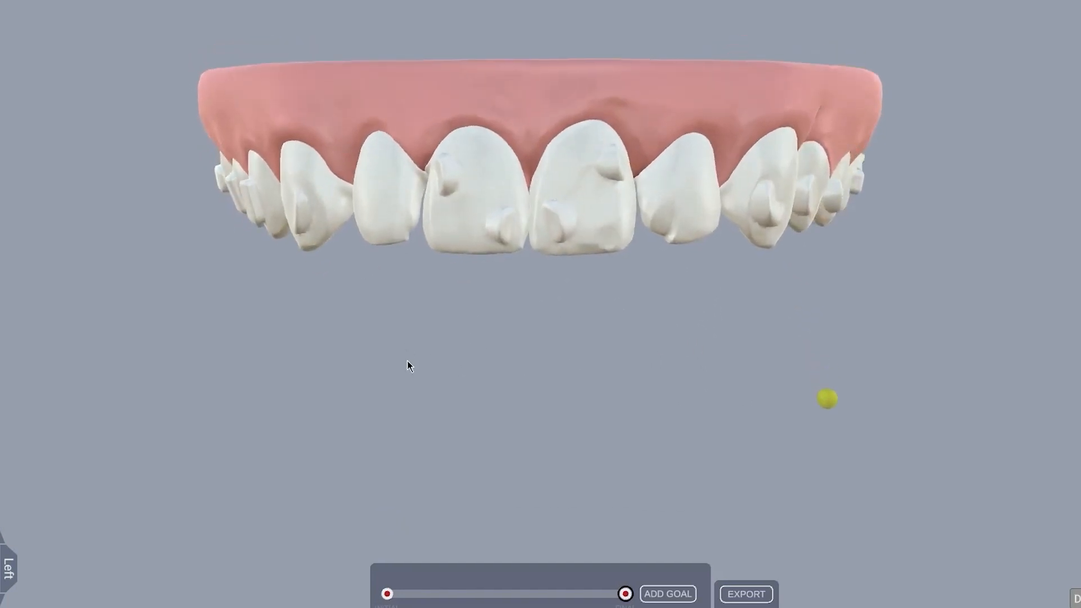
left_click(475, 204)
left_click(592, 145)
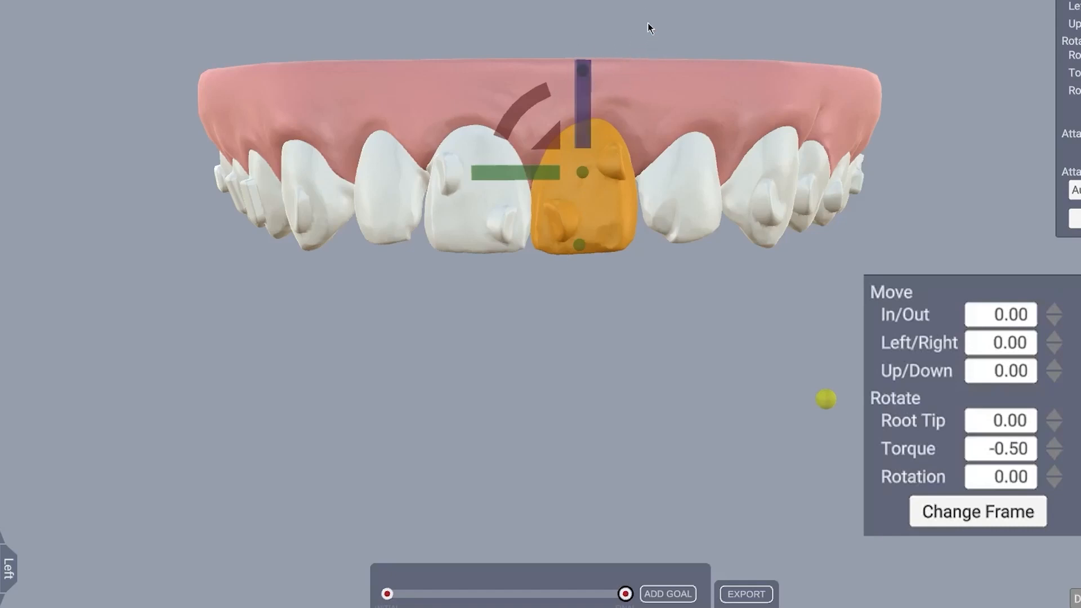
left_click(633, 491)
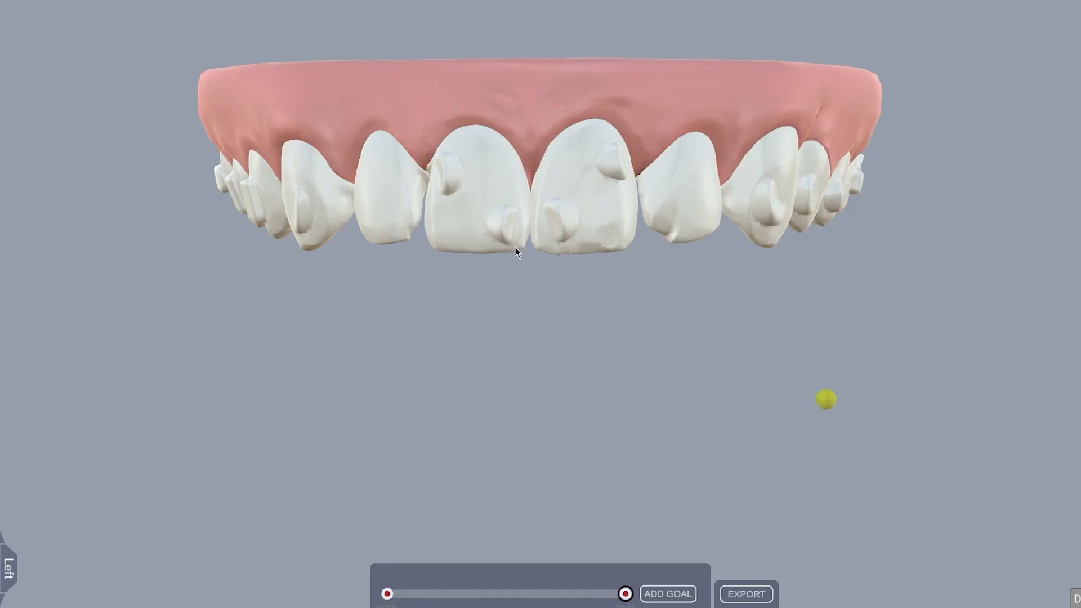
Move the tooth frame of the patient's upper left central incisor to its mesial incisal corner at the midline.
left_click_drag(490, 319, 494, 319)
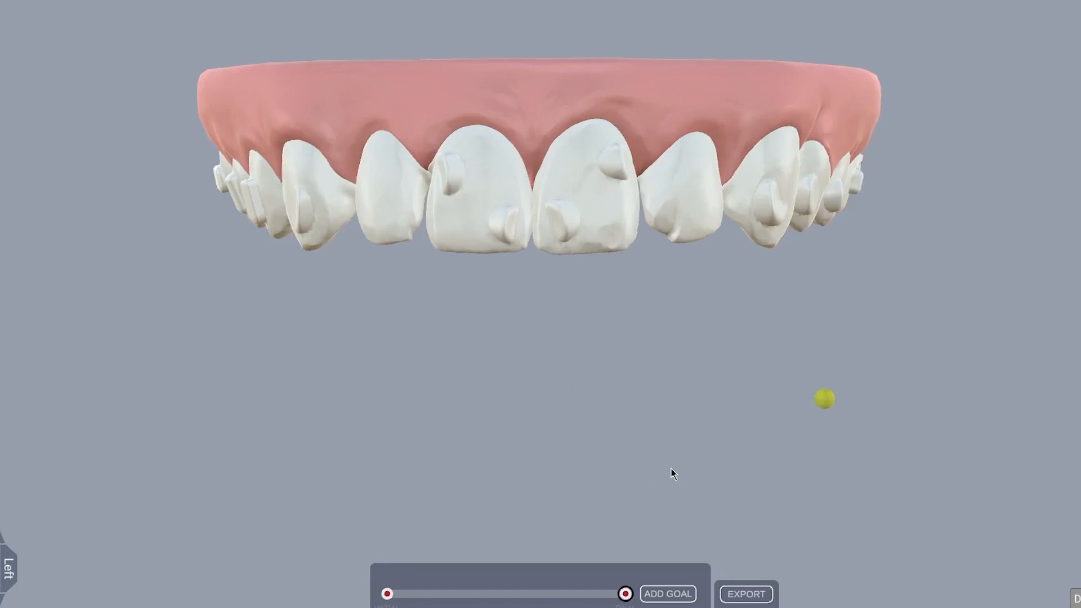
left_click_drag(493, 293, 489, 306)
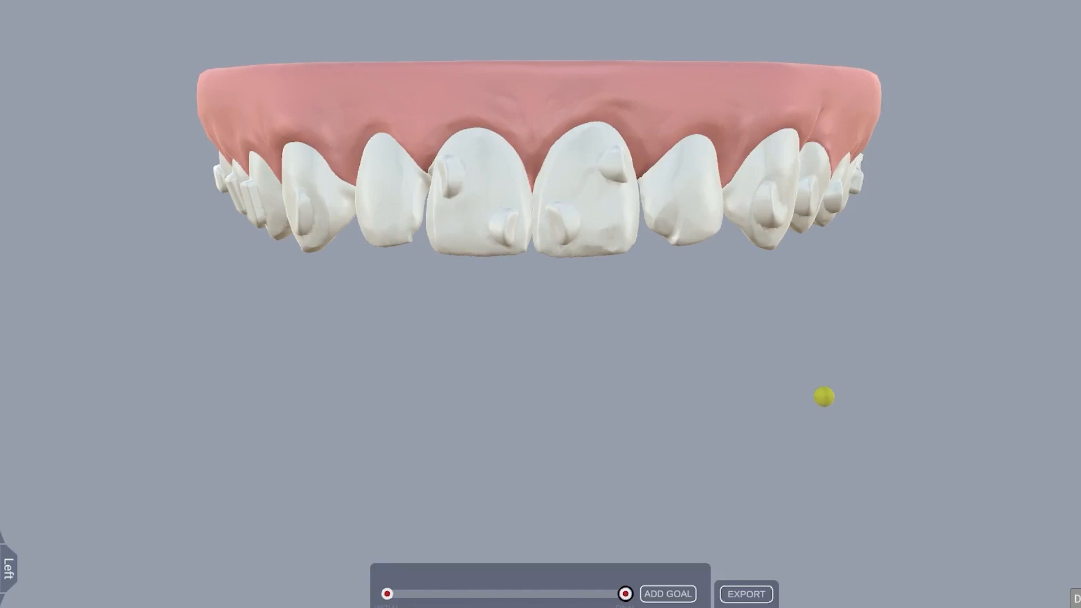
scroll(534, 267, "up", 3)
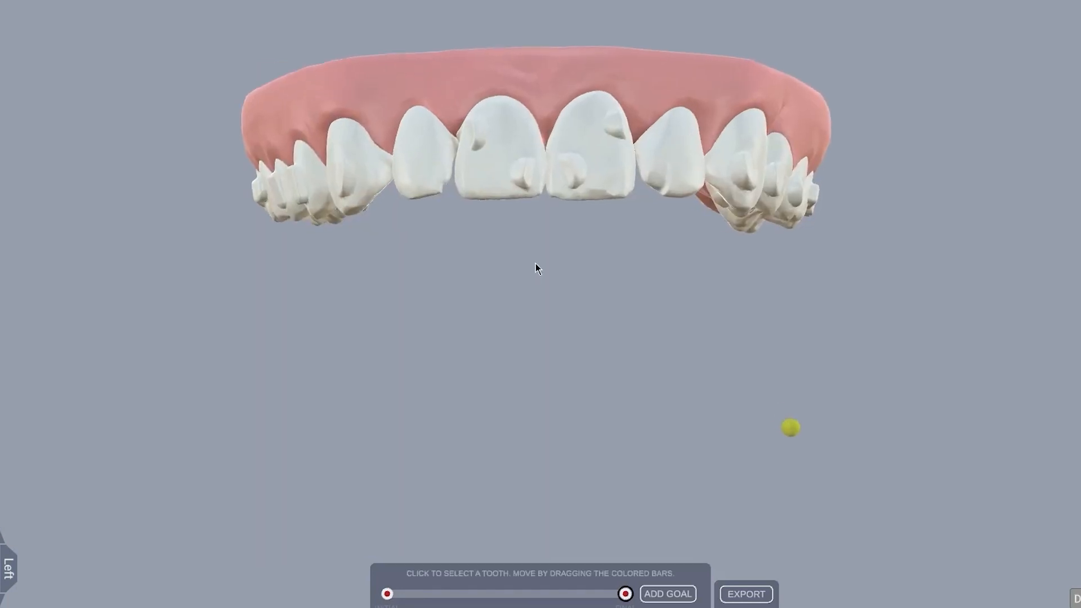
scroll(541, 267, "down", 2)
scroll(558, 268, "up", 2)
mouse_move(558, 273)
left_mouse_down()
mouse_move(552, 340)
mouse_move(516, 338)
mouse_move(512, 357)
mouse_move(545, 251)
mouse_move(561, 281)
left_mouse_up()
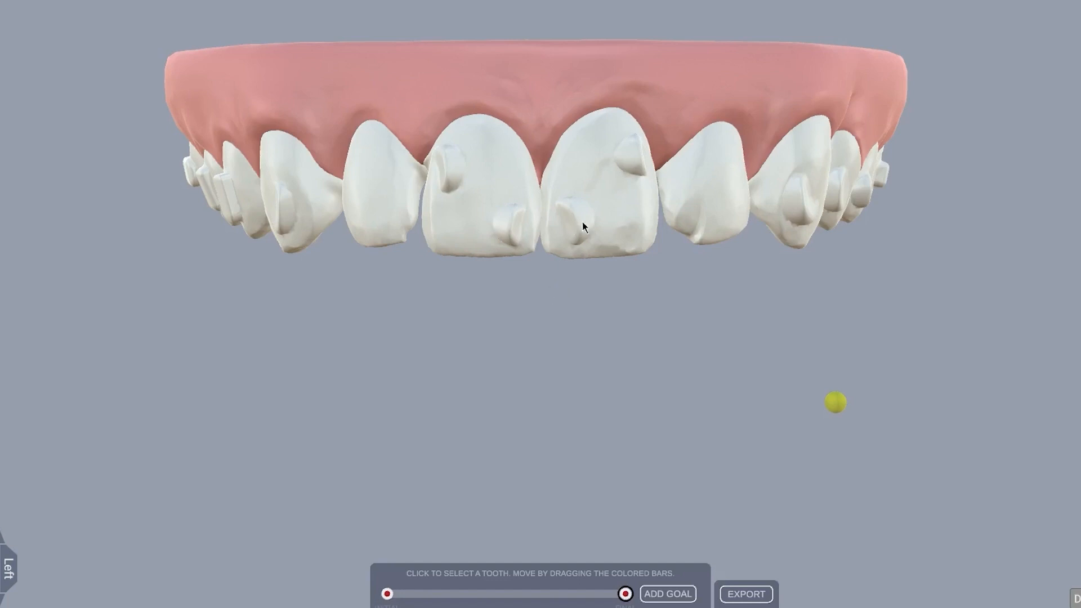
left_click(596, 212)
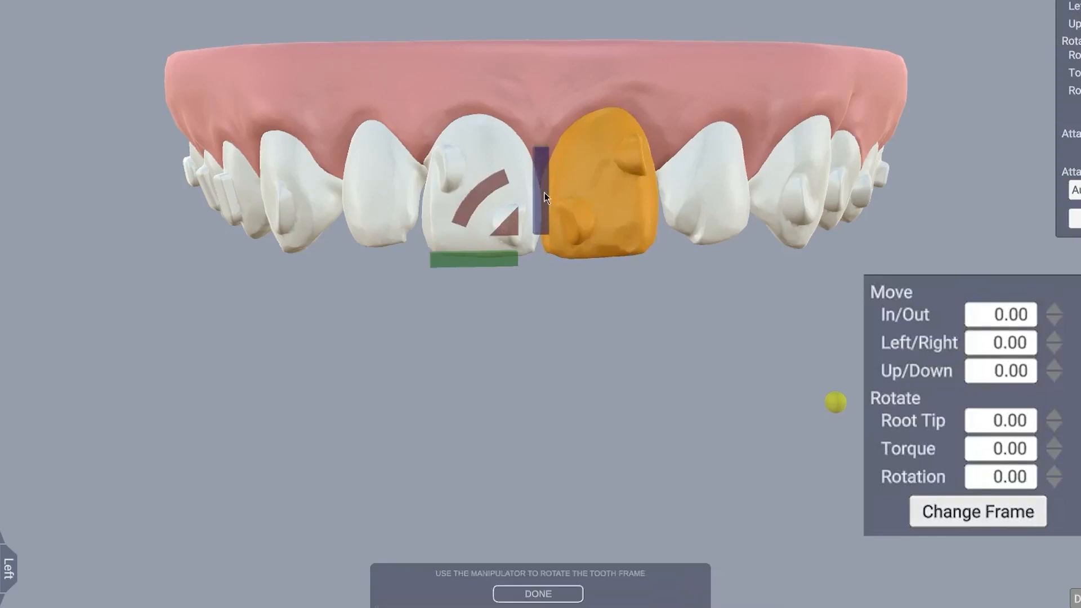
left_click_drag(540, 188, 540, 178)
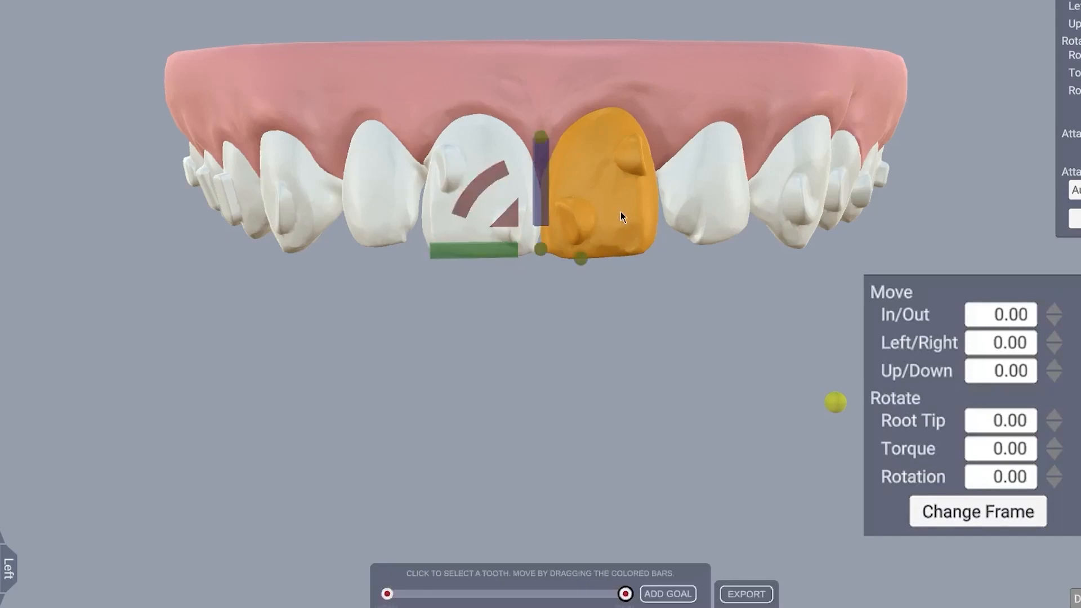
left_click(633, 311)
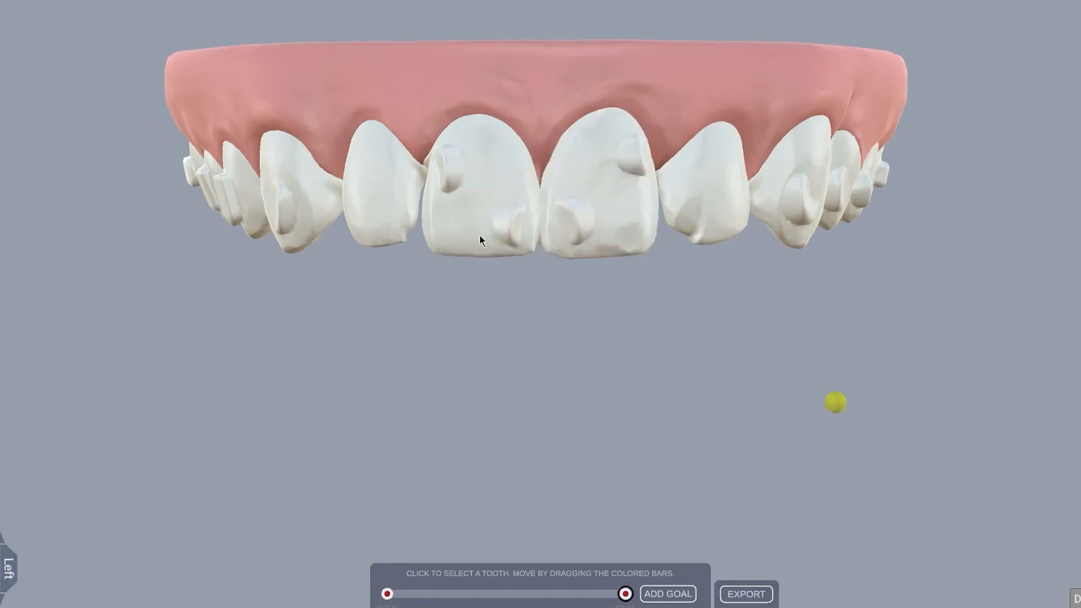
Move the tooth frame of the patient's upper right central incisor to its mesial incisal corner at the midline.
left_click(478, 204)
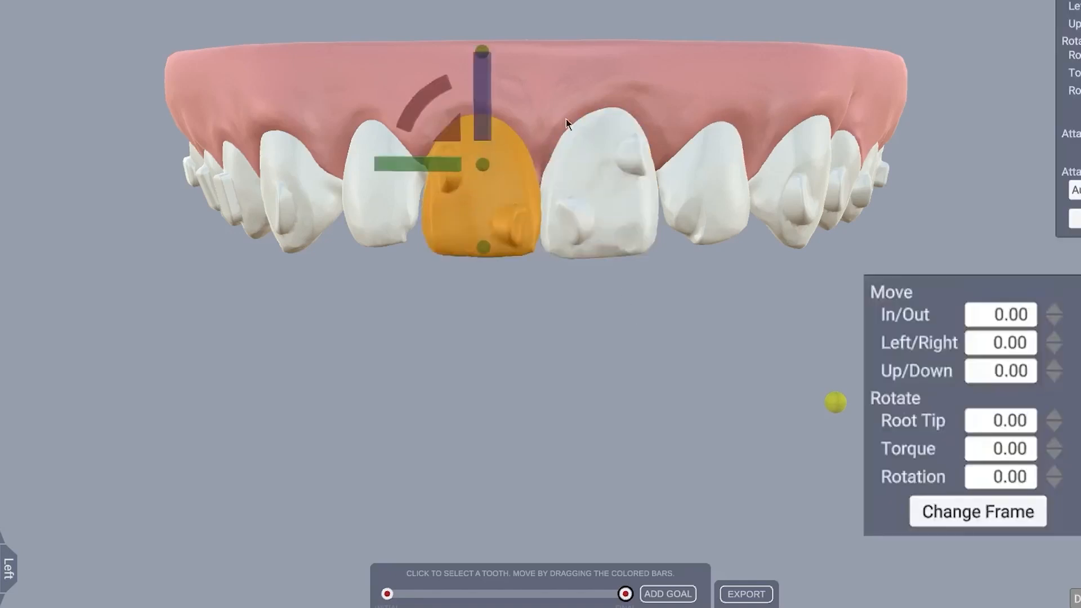
left_click(1032, 511)
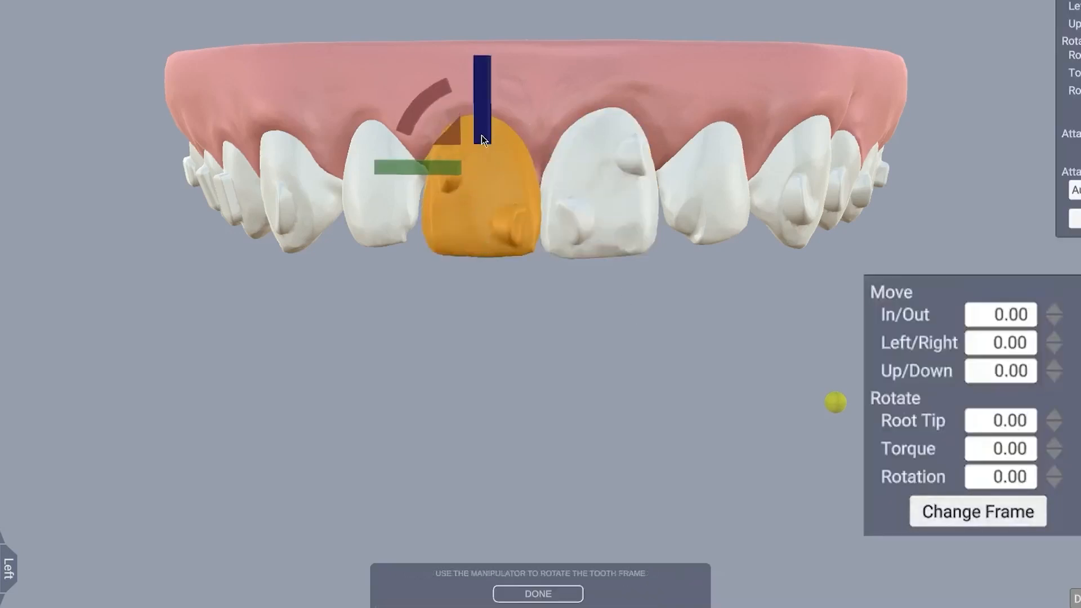
left_click_drag(482, 137, 482, 218)
left_click_drag(432, 249, 476, 248)
mouse_move(536, 185)
left_mouse_down()
mouse_move(535, 173)
mouse_move(536, 181)
left_mouse_up()
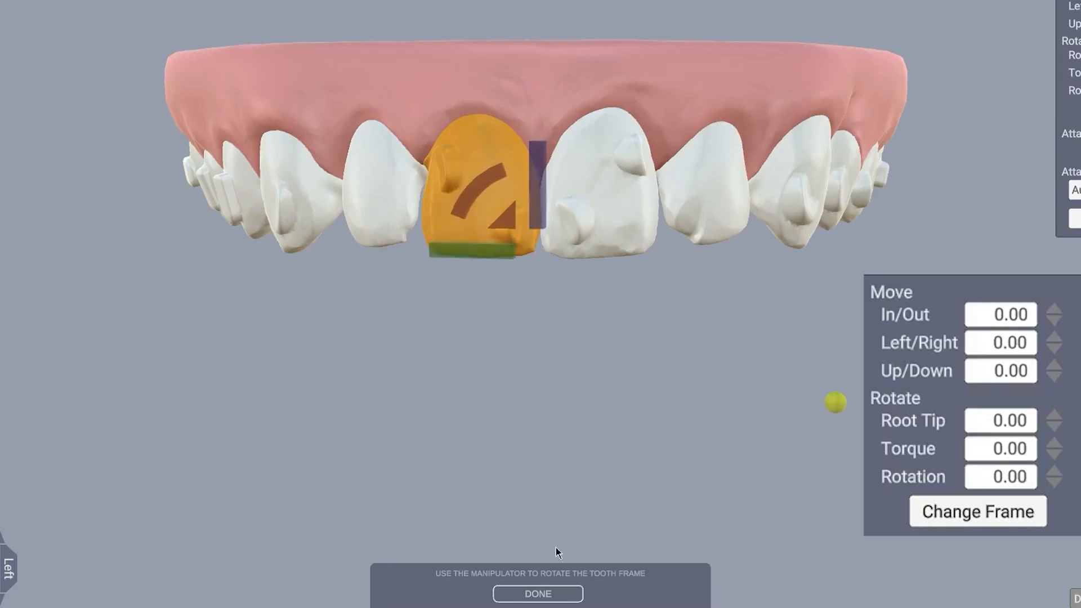
left_click(643, 313)
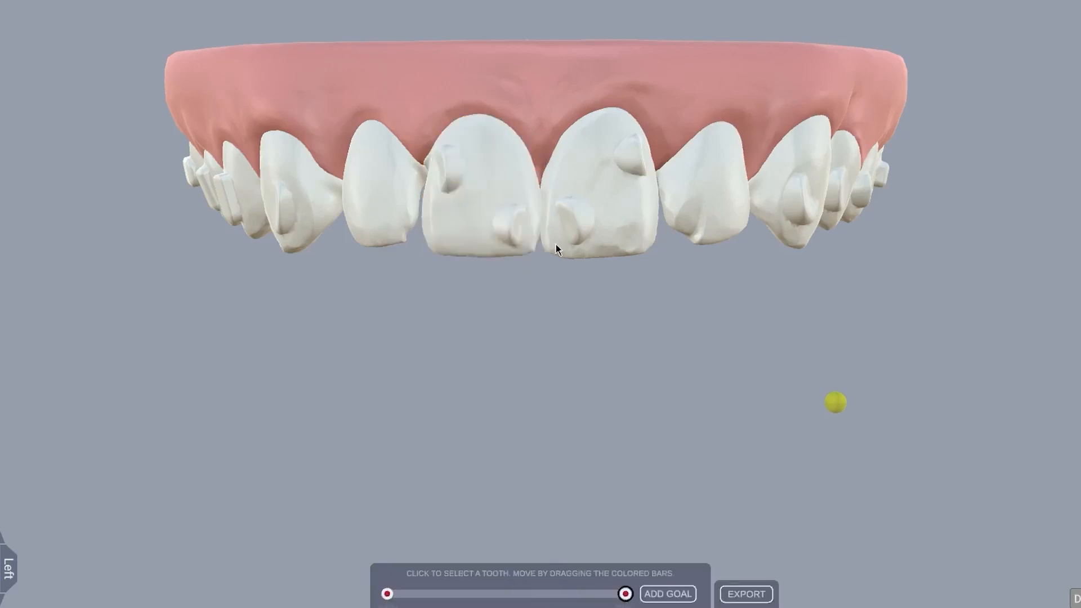
Set the Root Tip of the patient's upper left central incisor to -1.50 and check the incisal edges from above.
left_click(603, 221)
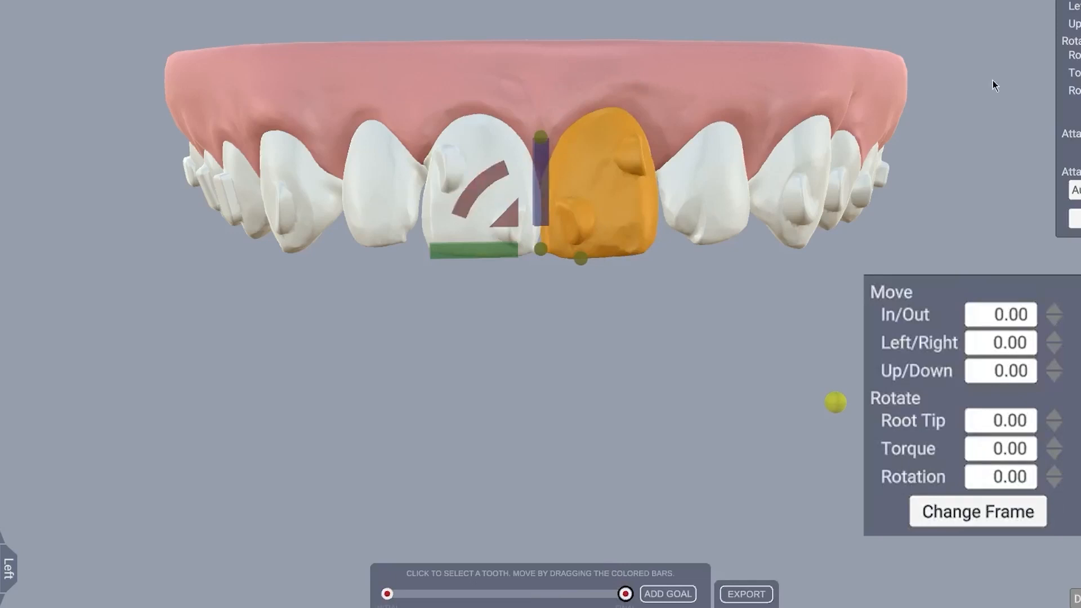
left_click(1000, 423)
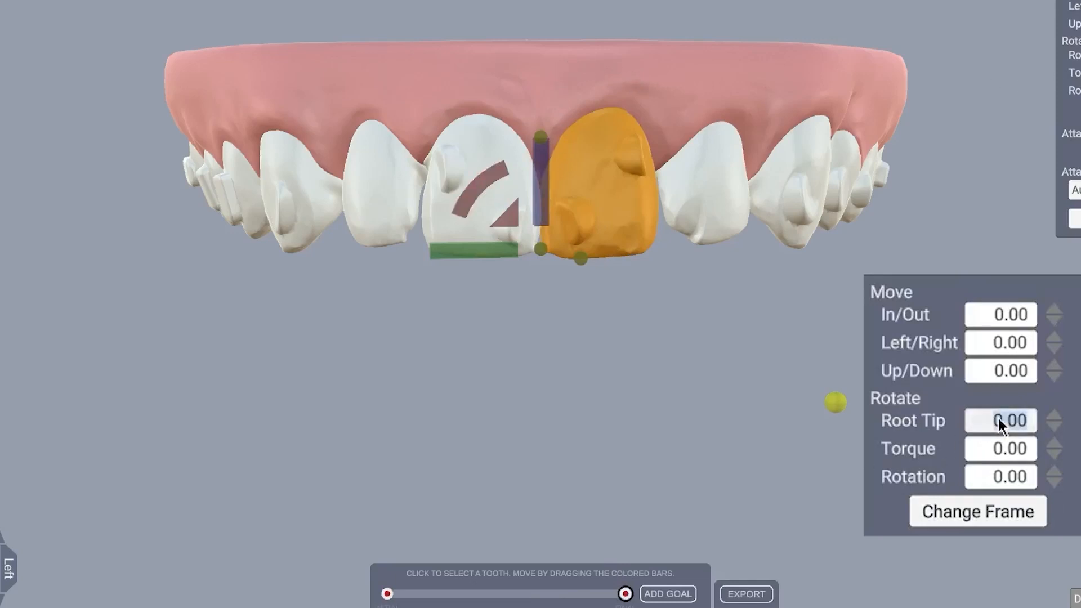
left_click(1054, 414)
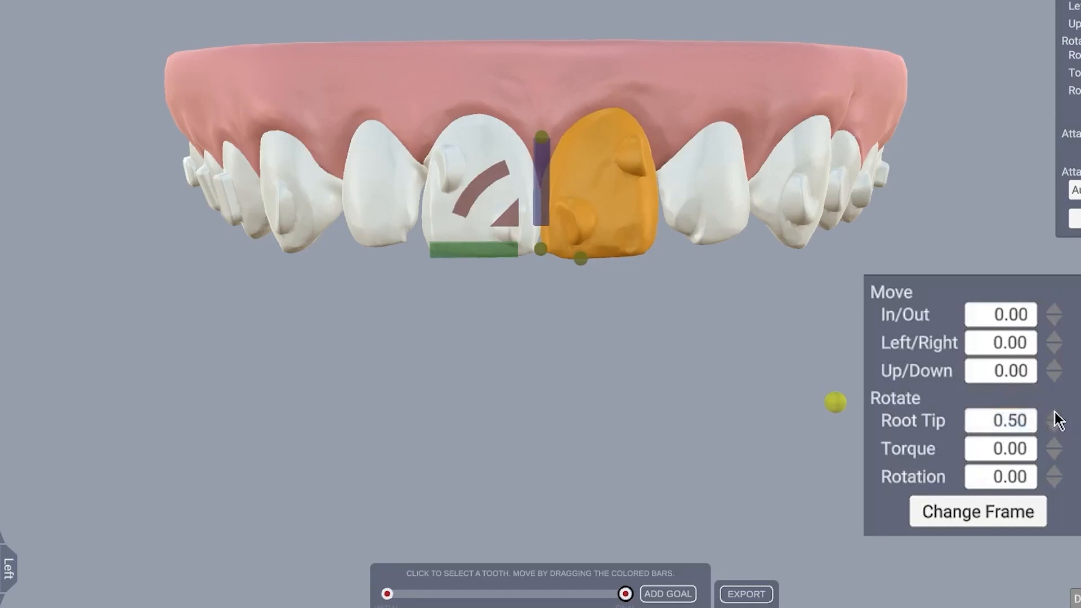
left_click(1055, 429)
left_click(1054, 429)
left_click(1055, 429)
left_click(1054, 429)
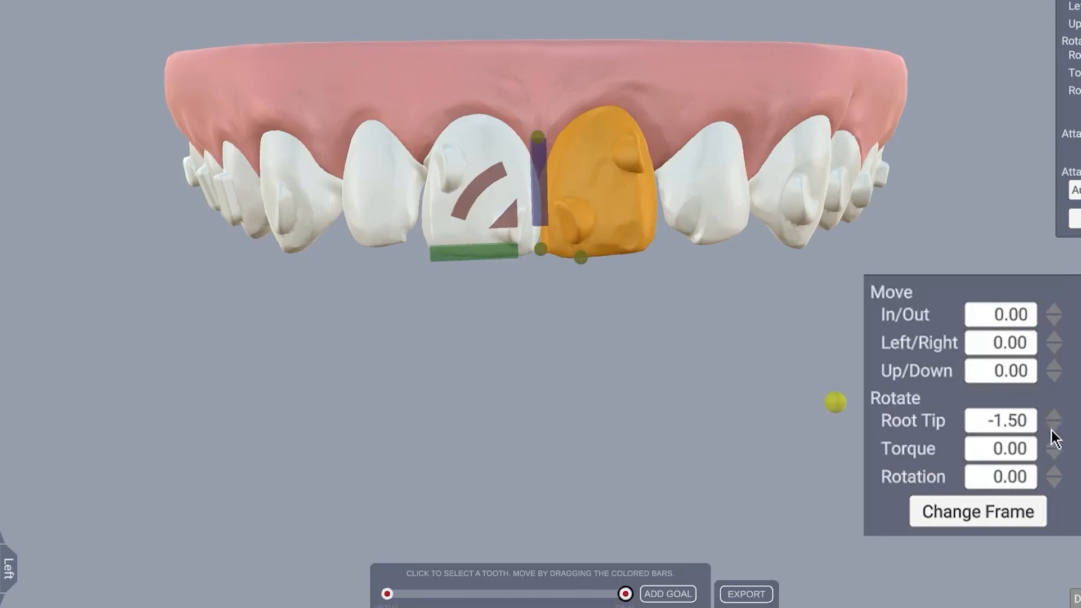
left_click_drag(742, 317, 641, 338)
left_click_drag(495, 359, 526, 249)
left_click(608, 351)
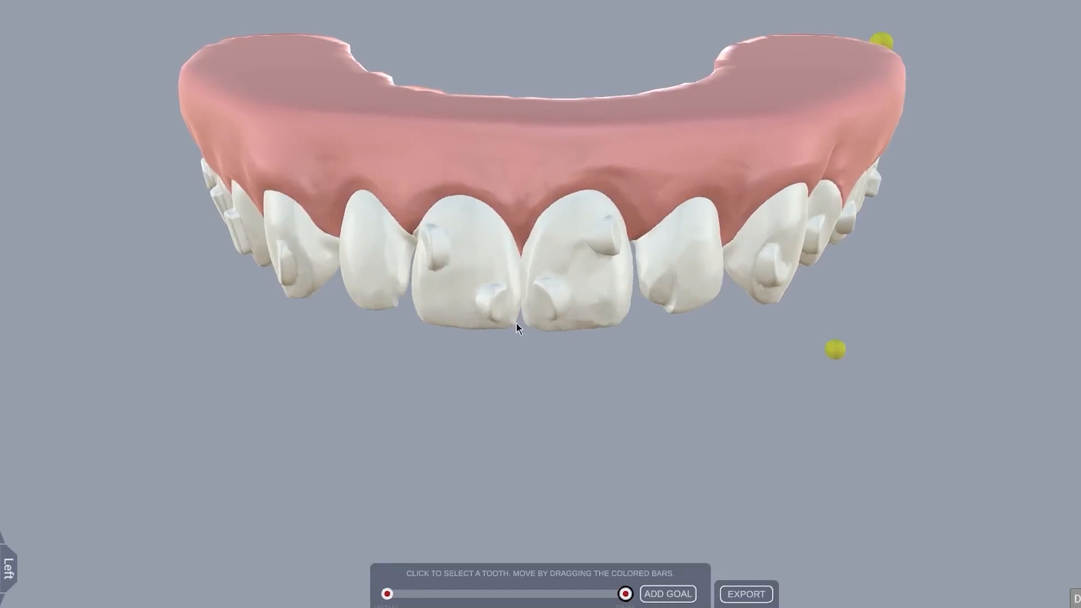
Set the Root Tip of the patient's upper right central incisor to 1.00.
left_click_drag(507, 278, 546, 140)
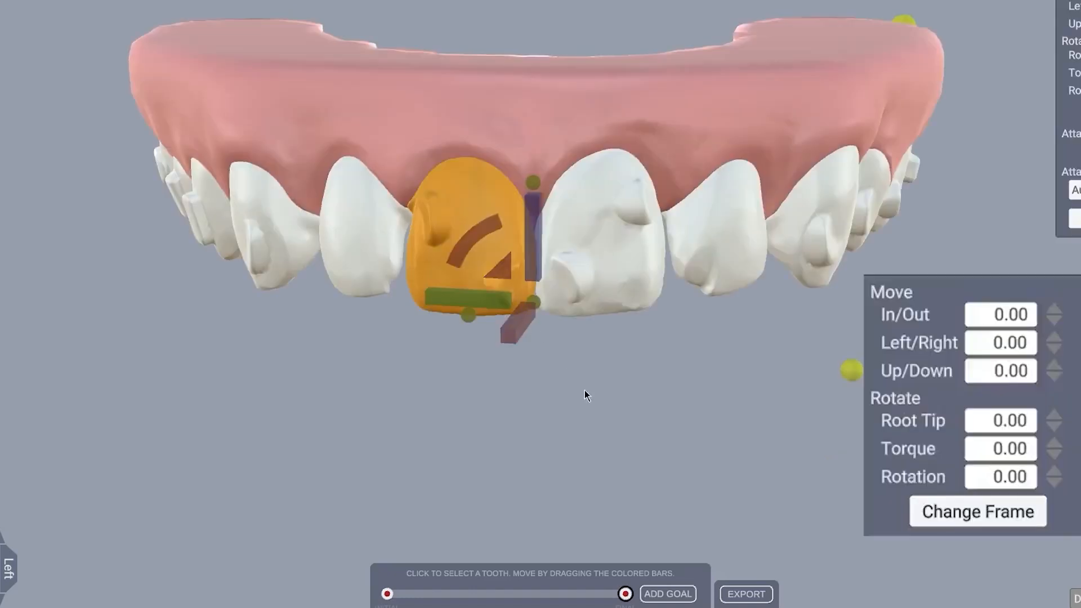
left_click_drag(584, 389, 609, 352)
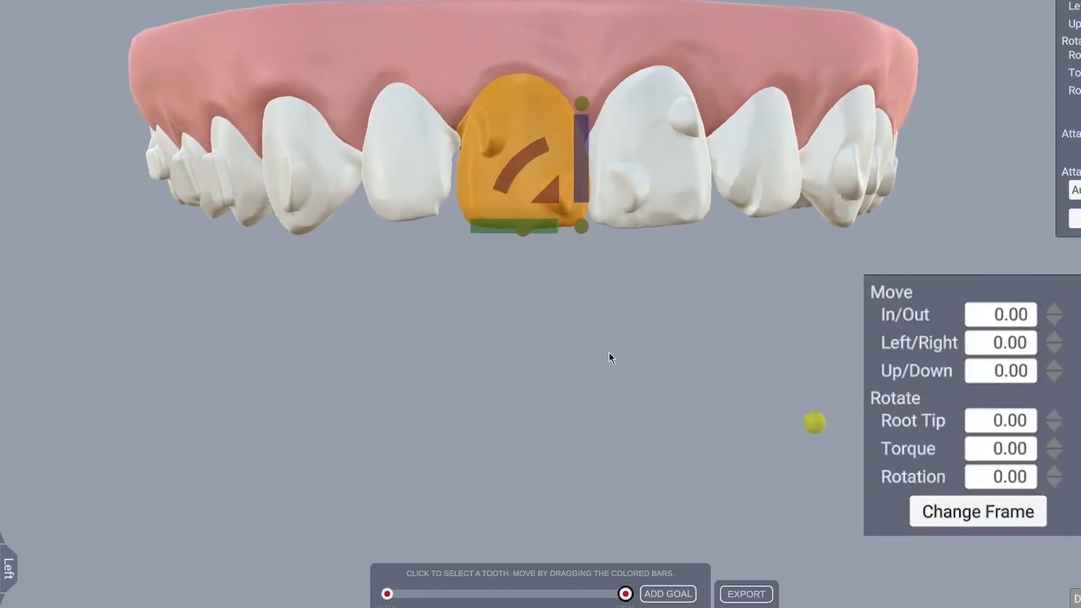
left_click(1054, 416)
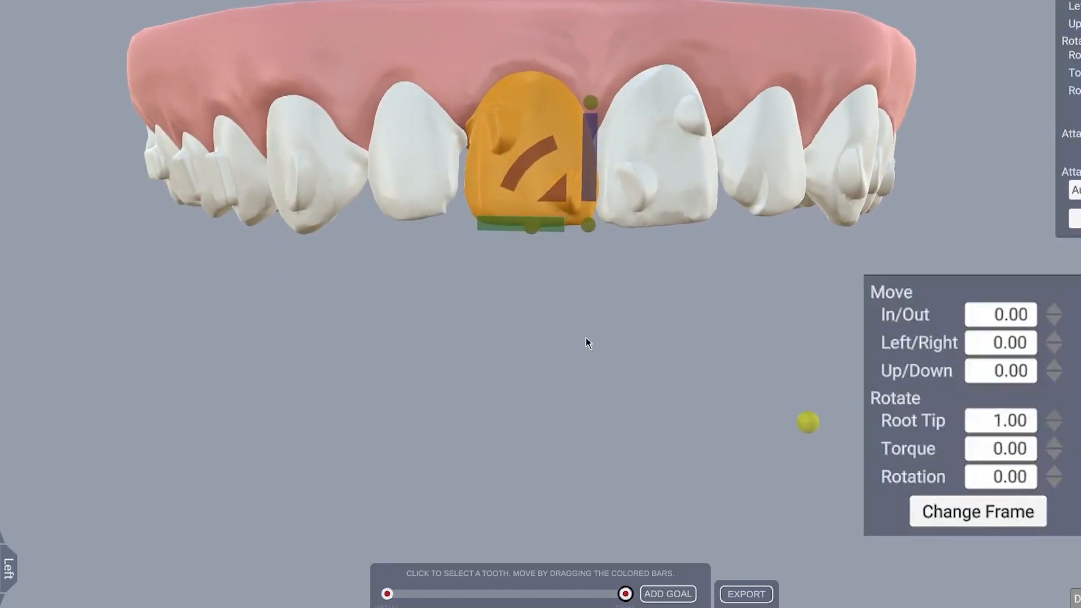
left_click(588, 333)
left_click_drag(592, 326, 612, 306)
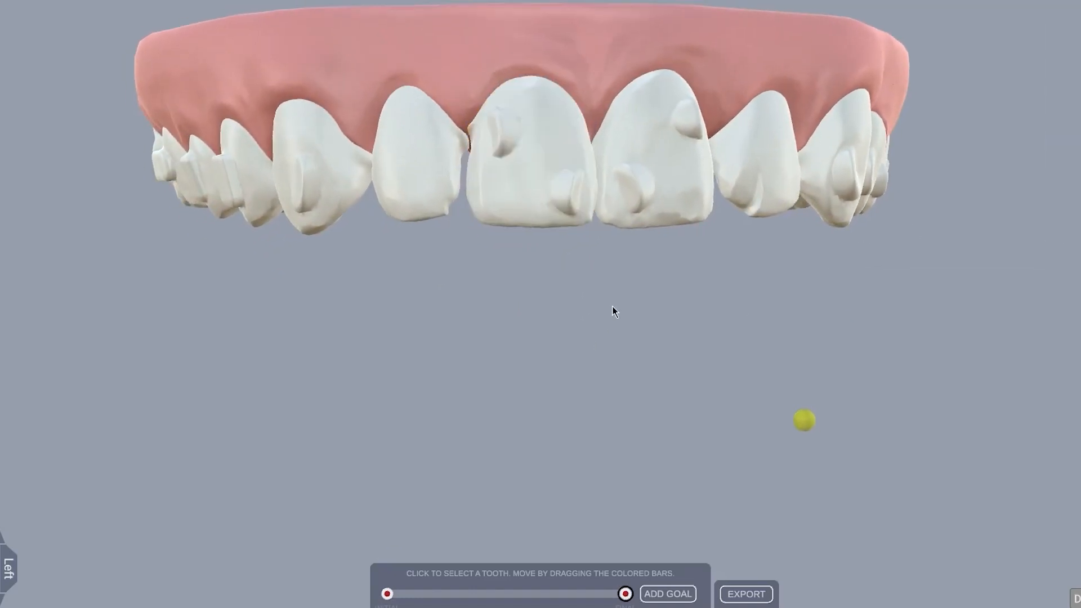
Set the Root Tip of the patient's upper left central incisor to -2.00 and check both central incisors from the front.
left_click(639, 159)
left_click(1054, 415)
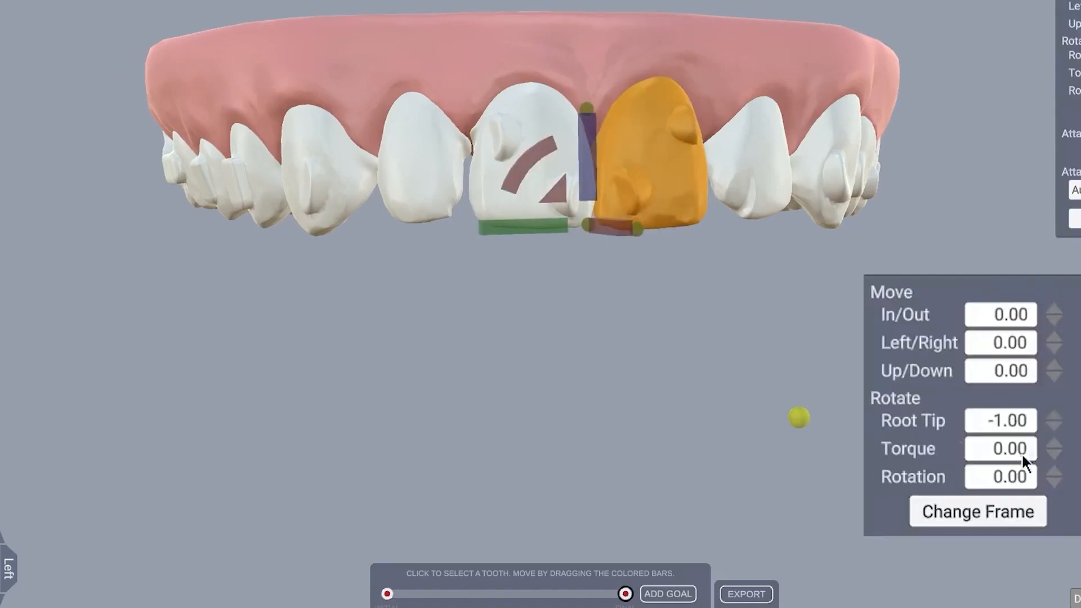
left_click(1055, 427)
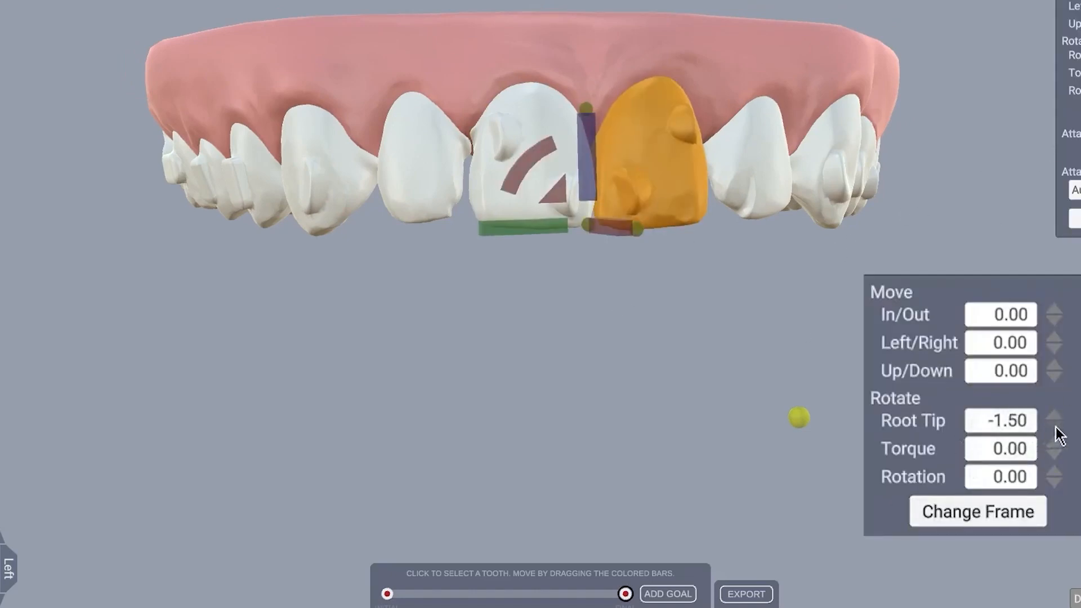
left_click(1055, 428)
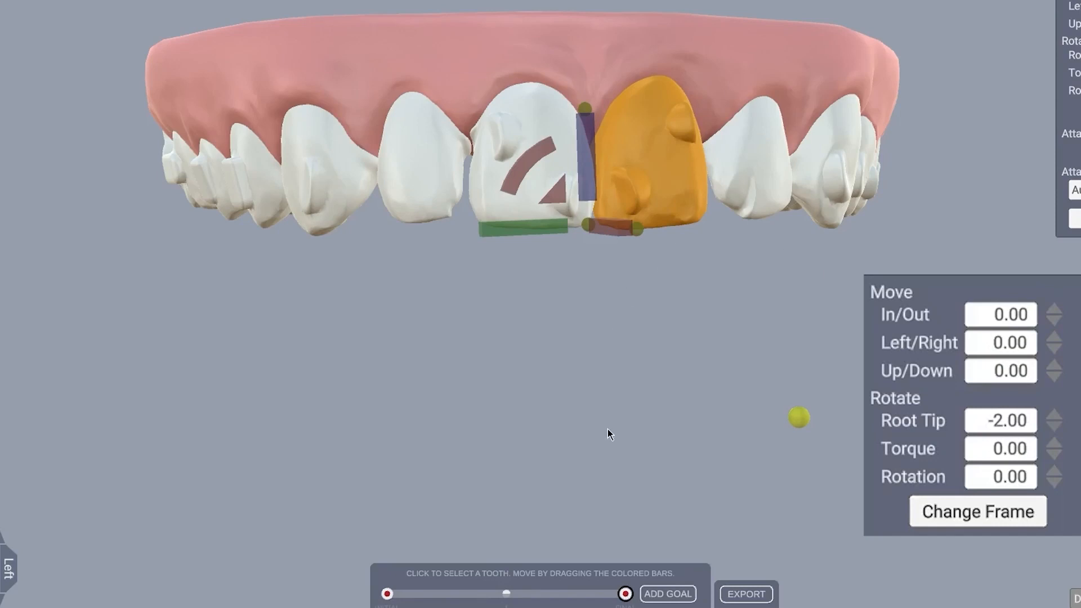
left_click(519, 403)
mouse_move(715, 331)
left_mouse_down()
mouse_move(650, 373)
mouse_move(668, 363)
mouse_move(622, 497)
left_mouse_up()
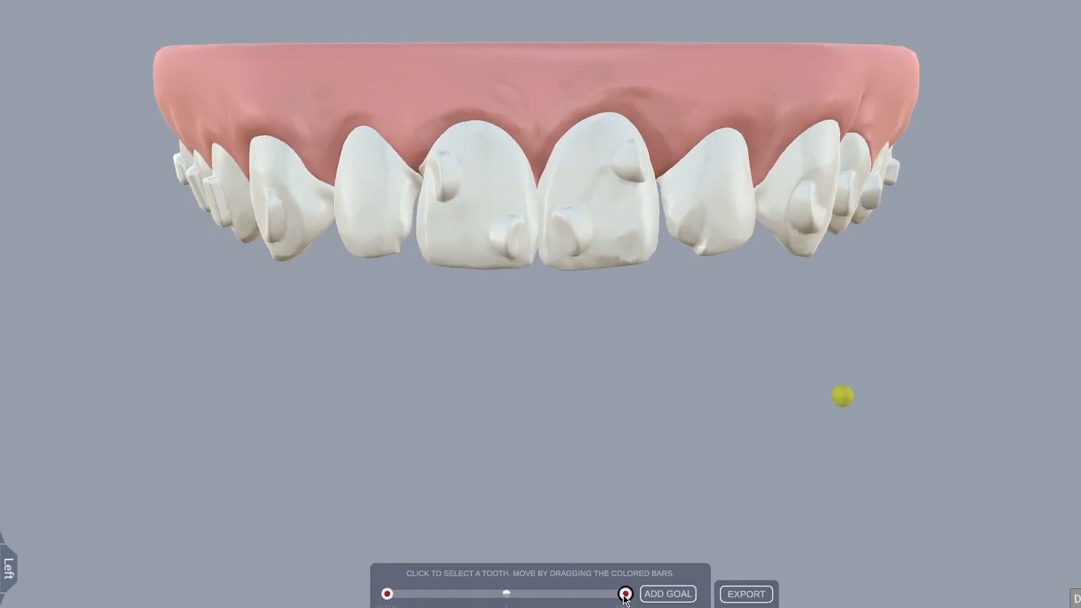
Compare the initial and final positions of the front teeth along the treatment timeline, ending at the final goal.
left_click_drag(621, 597, 328, 598)
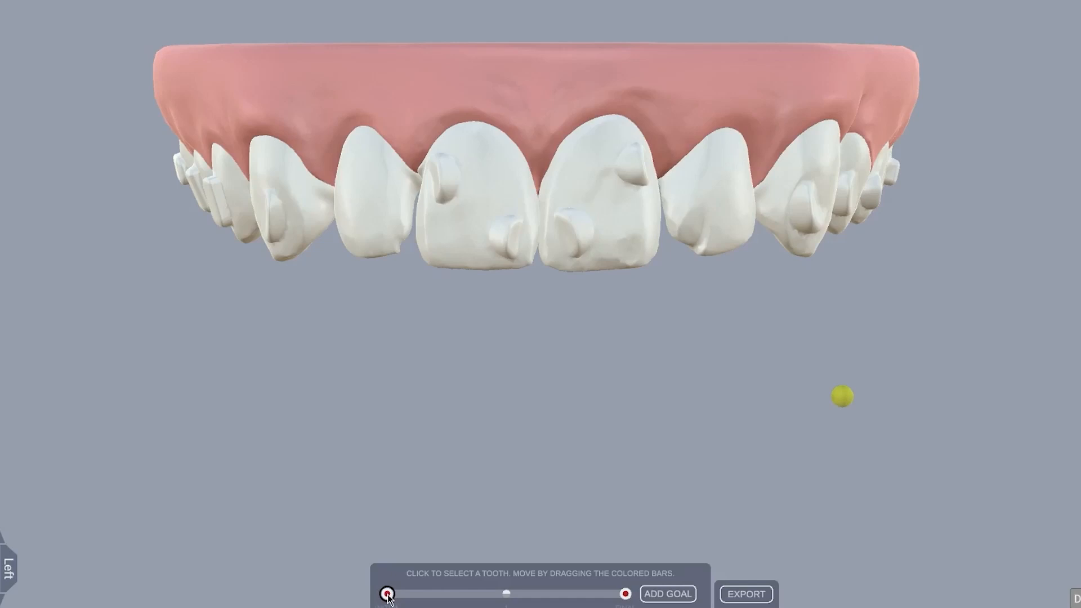
left_click_drag(388, 595, 602, 583)
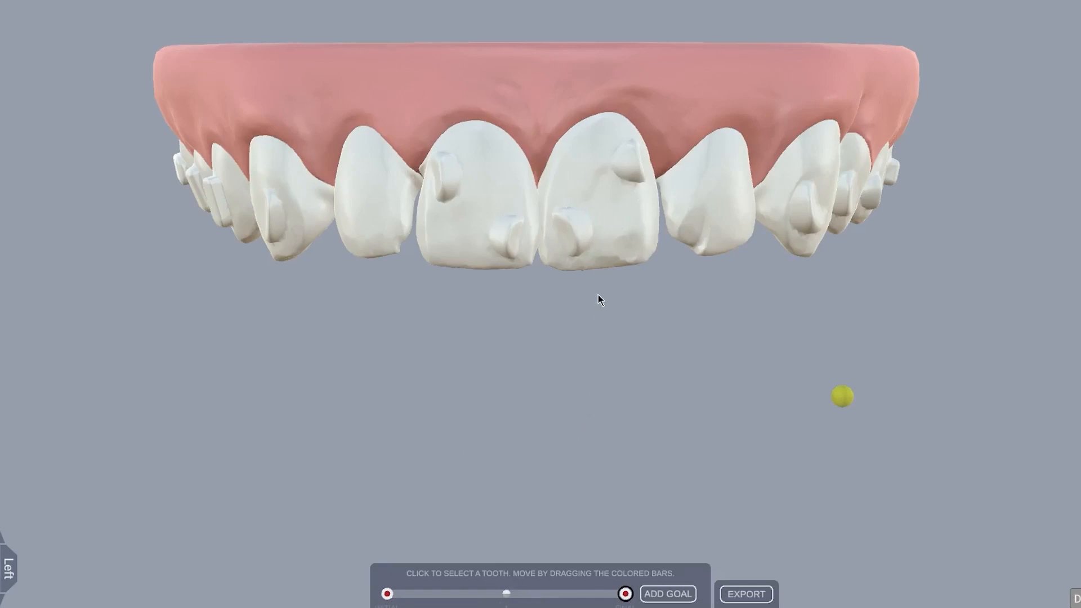
scroll(610, 300, "down", 2)
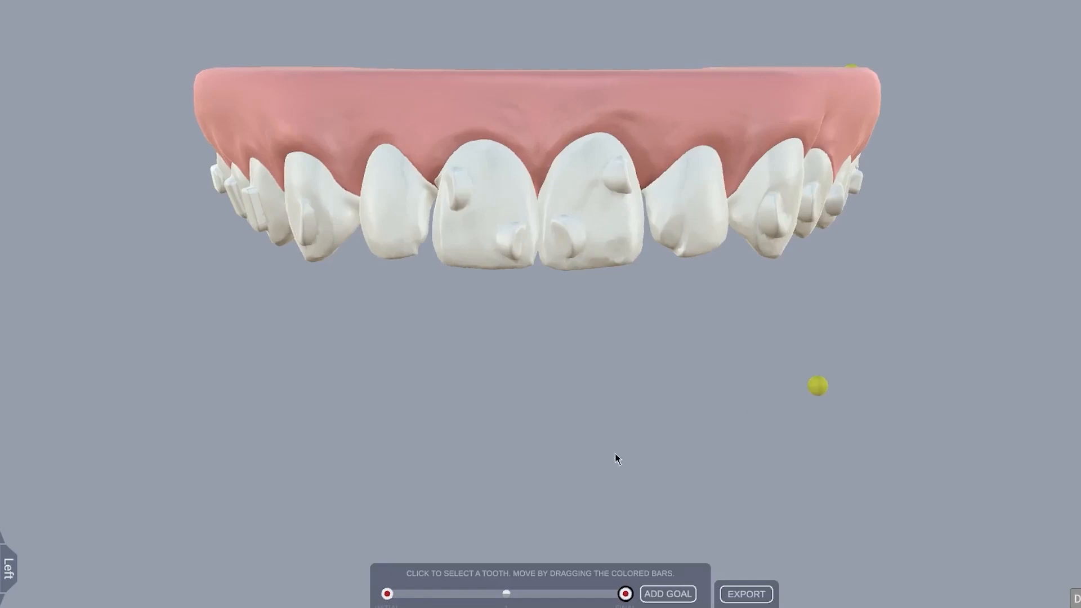
scroll(573, 353, "down", 2)
Set the Root Tip of the patient's upper left lateral incisor to 0.50.
left_click_drag(594, 321, 497, 212)
left_click_drag(642, 394, 684, 330)
left_click(633, 248)
left_click_drag(640, 419, 660, 391)
left_click_drag(639, 299, 616, 319)
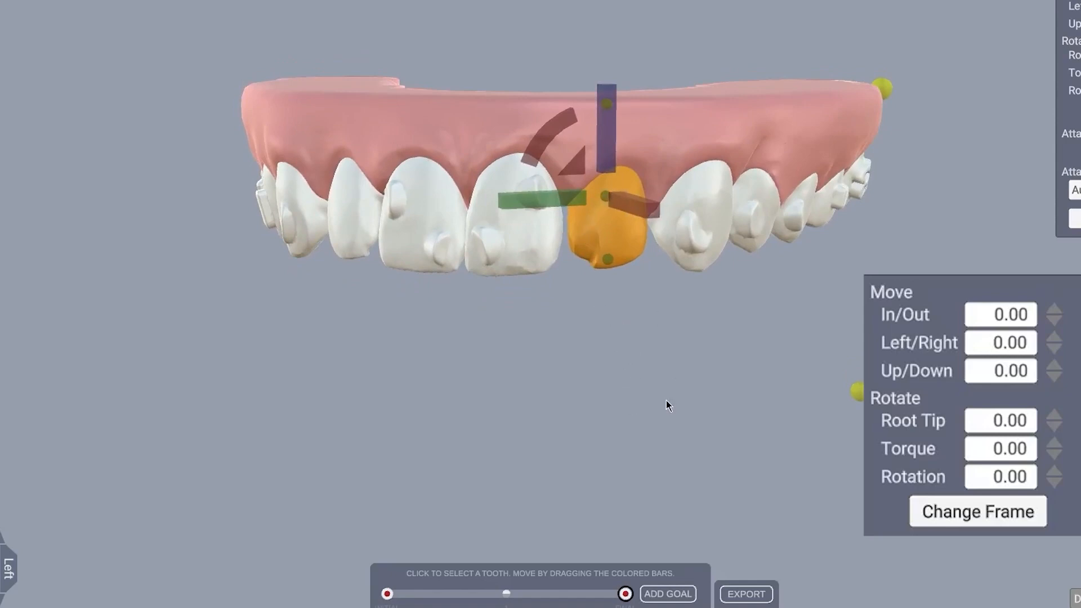
left_click_drag(667, 406, 641, 403)
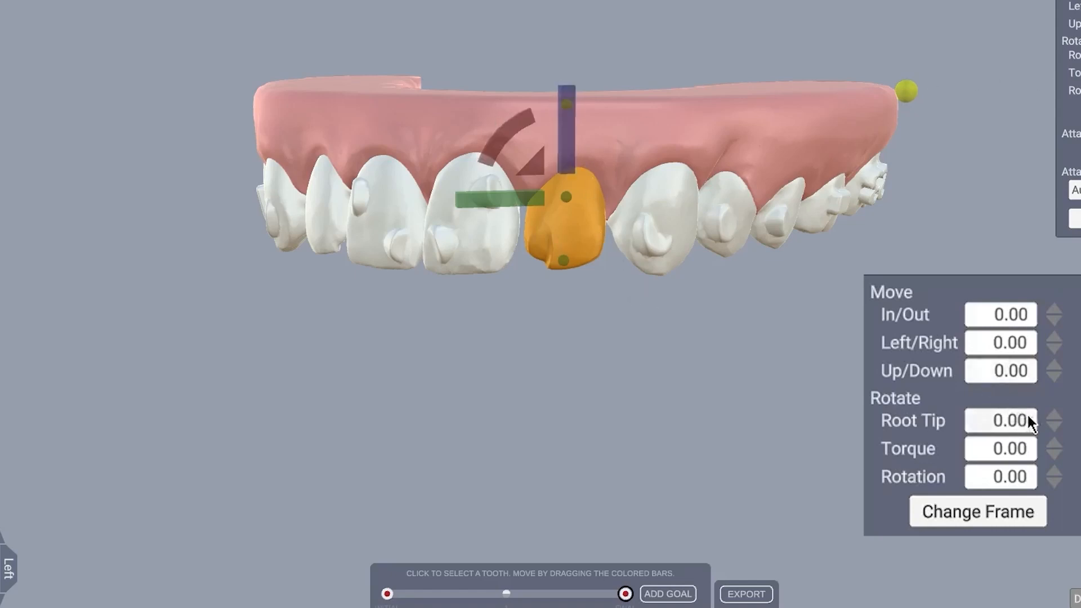
left_click(1058, 416)
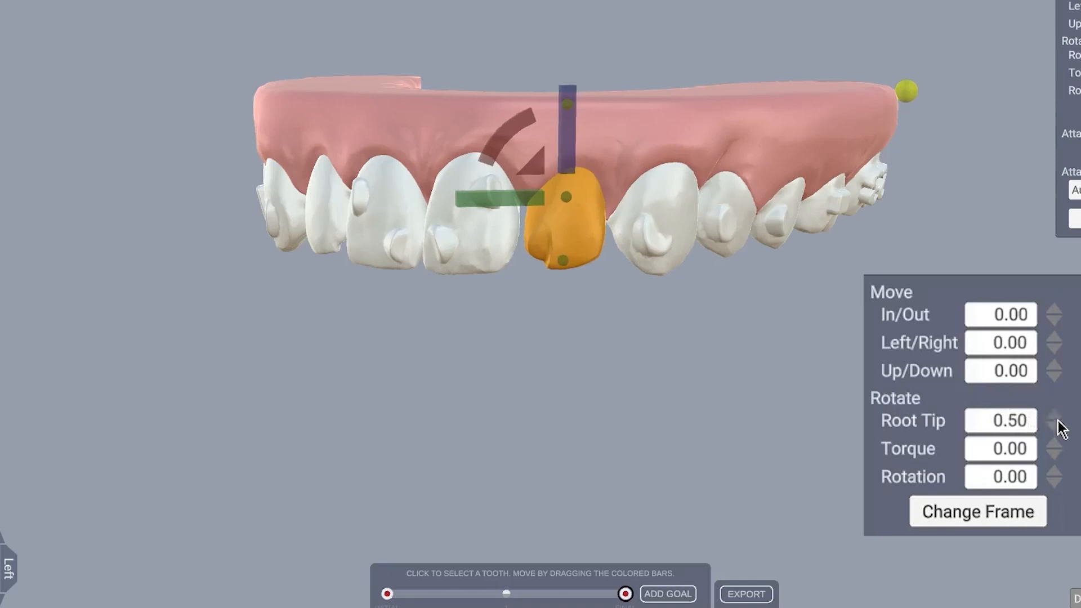
left_click(1058, 425)
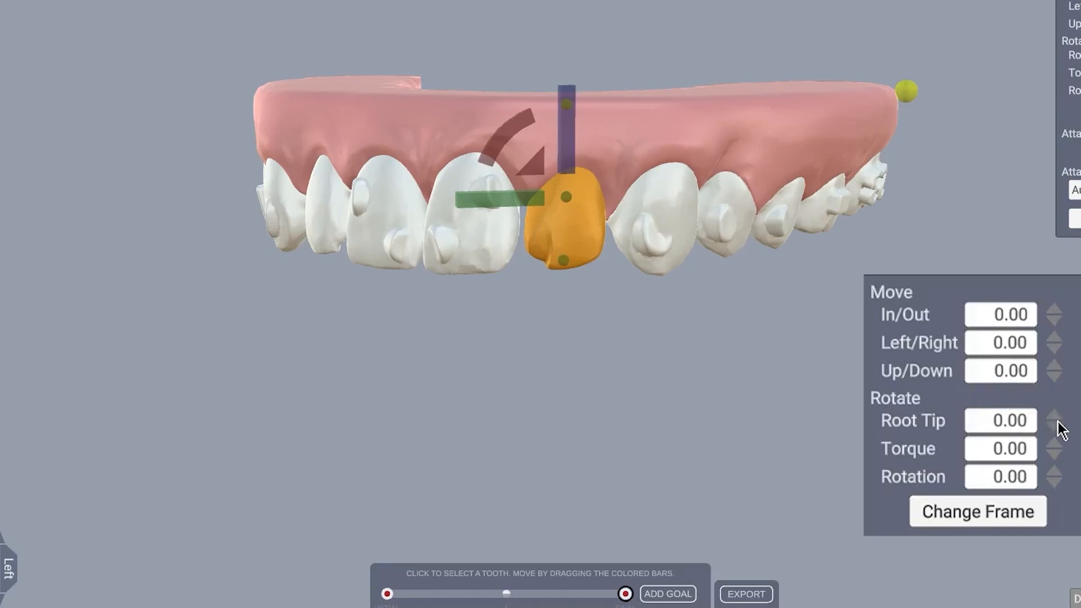
left_click(1058, 417)
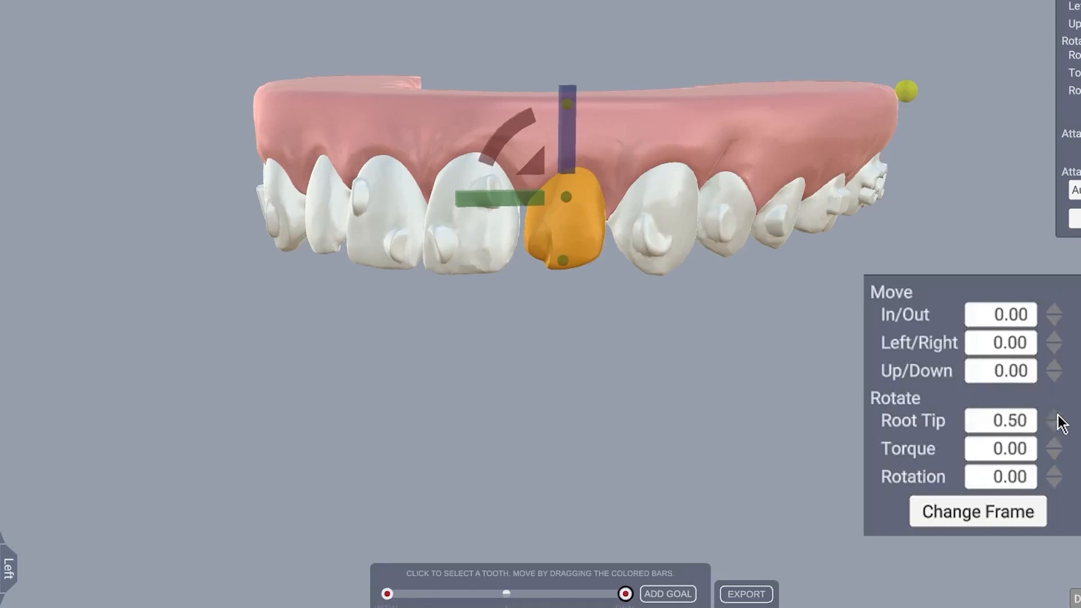
Set the Left/Right movement of the patient's upper left lateral incisor to 0.10 and check its spacing from the front.
left_click_drag(470, 329, 496, 335)
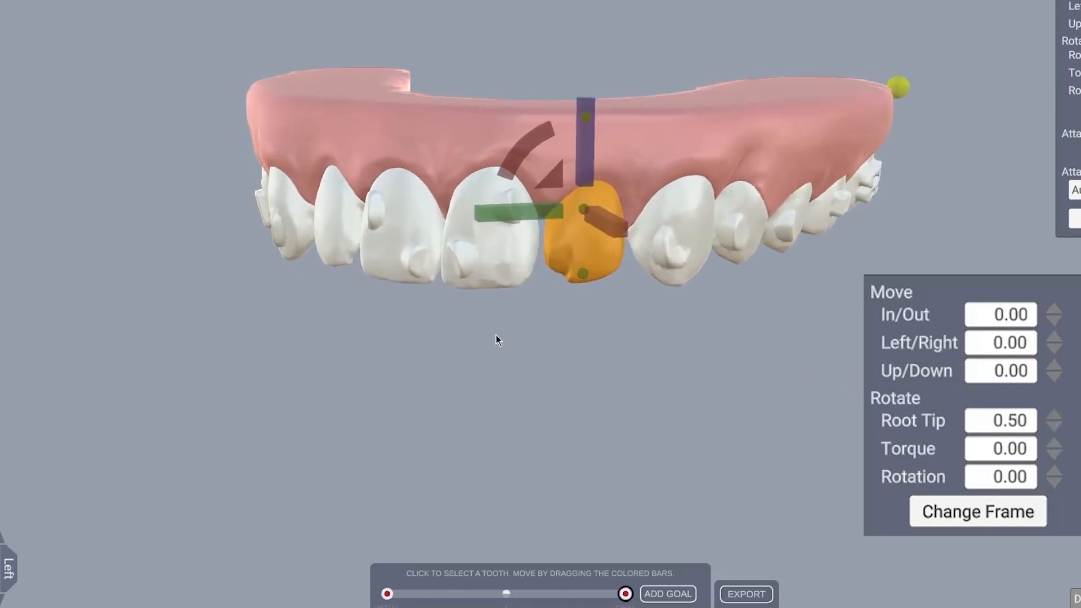
left_click(1056, 336)
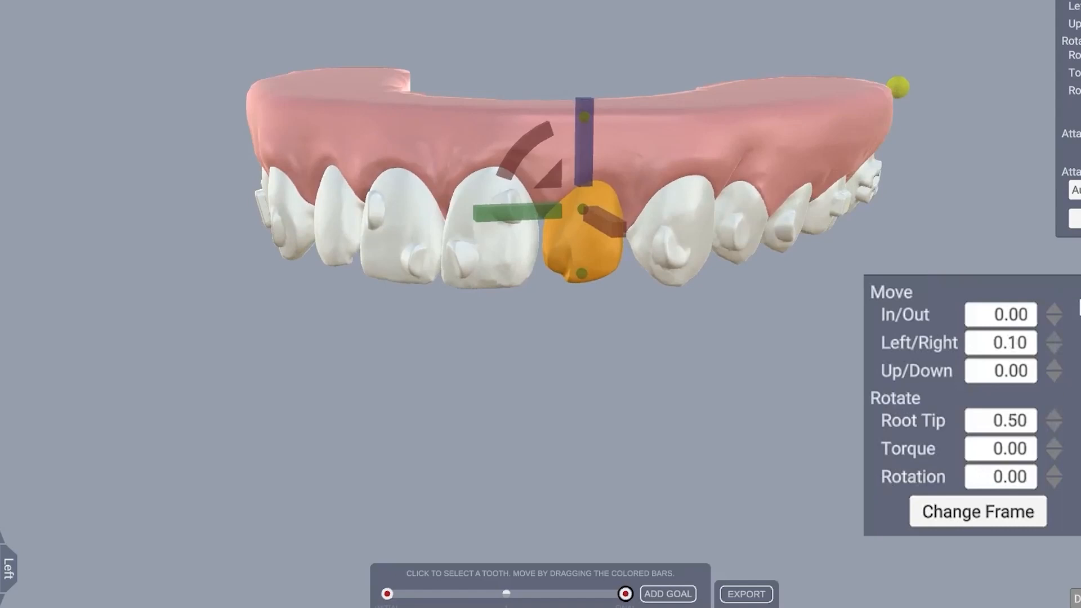
left_click(1056, 337)
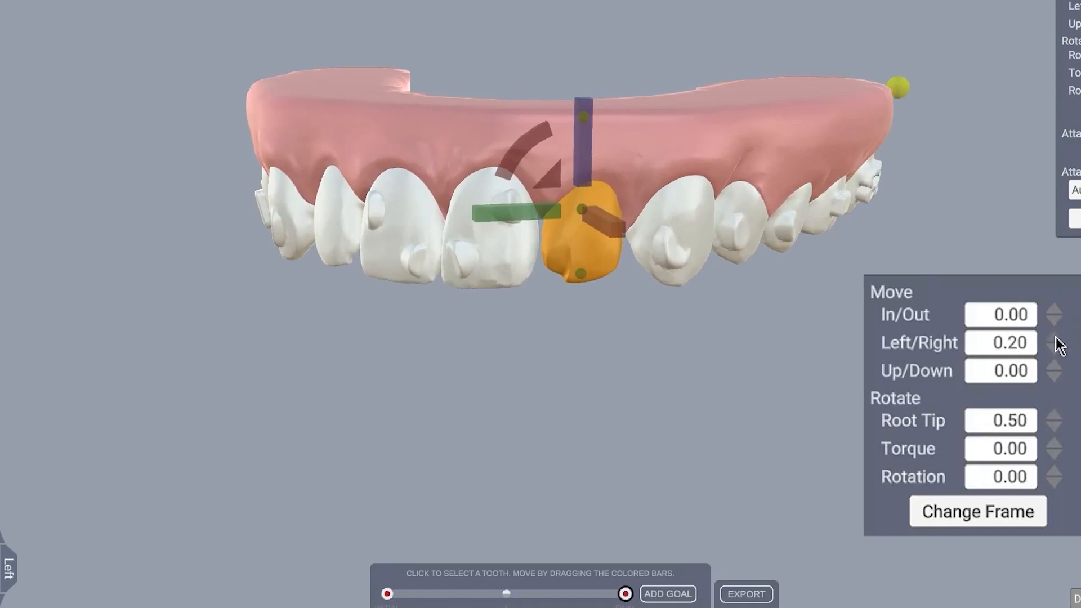
left_click(1056, 337)
left_click(1056, 337)
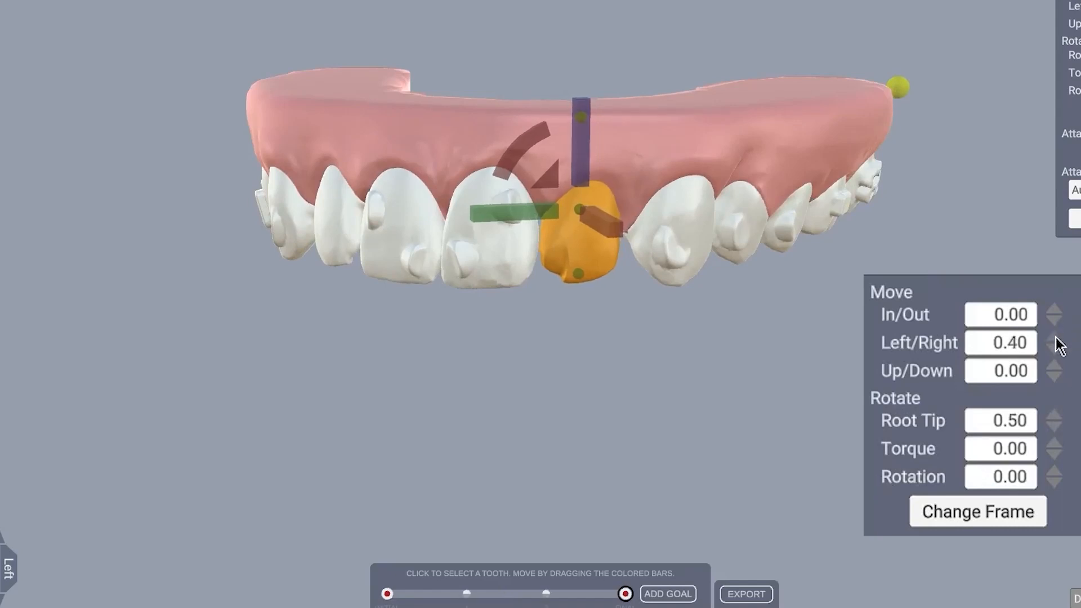
left_click(1054, 350)
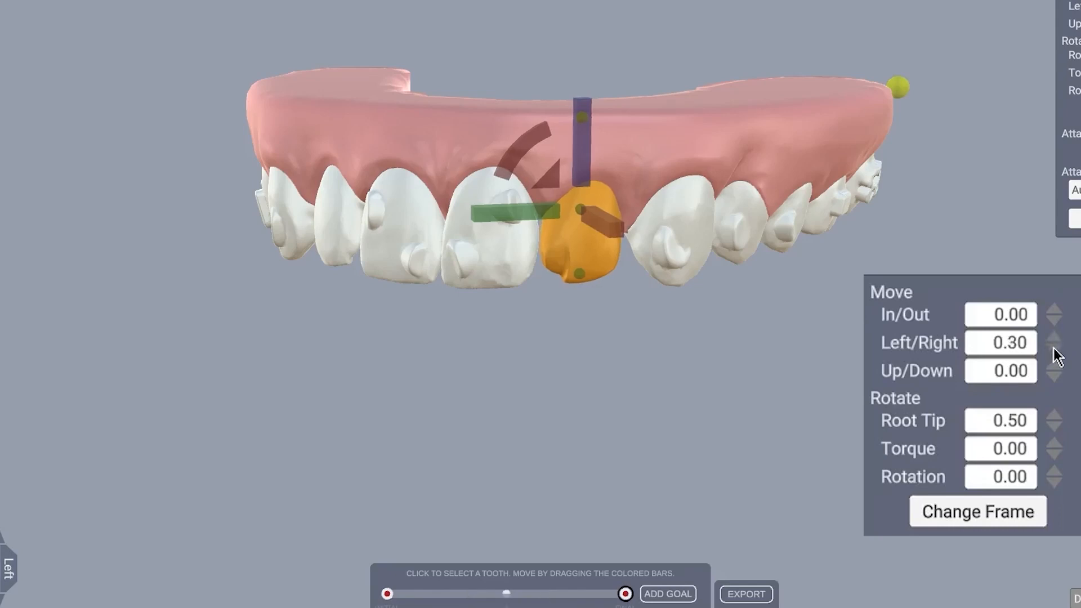
left_click(1054, 350)
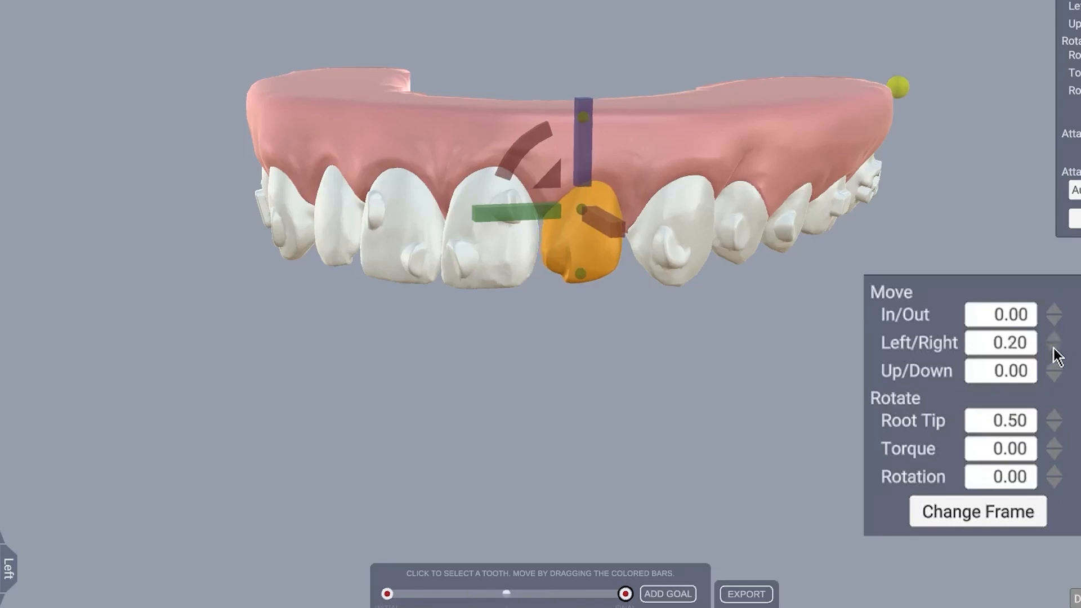
left_click_drag(556, 355, 589, 305)
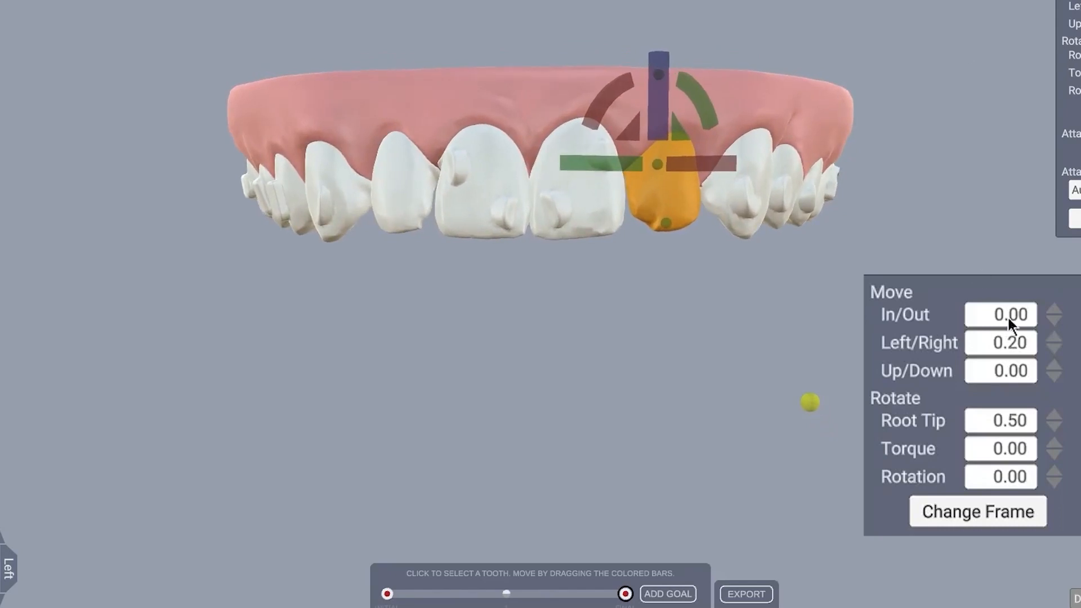
left_click(1054, 350)
mouse_move(687, 313)
left_mouse_down()
mouse_move(634, 336)
mouse_move(674, 337)
left_mouse_up()
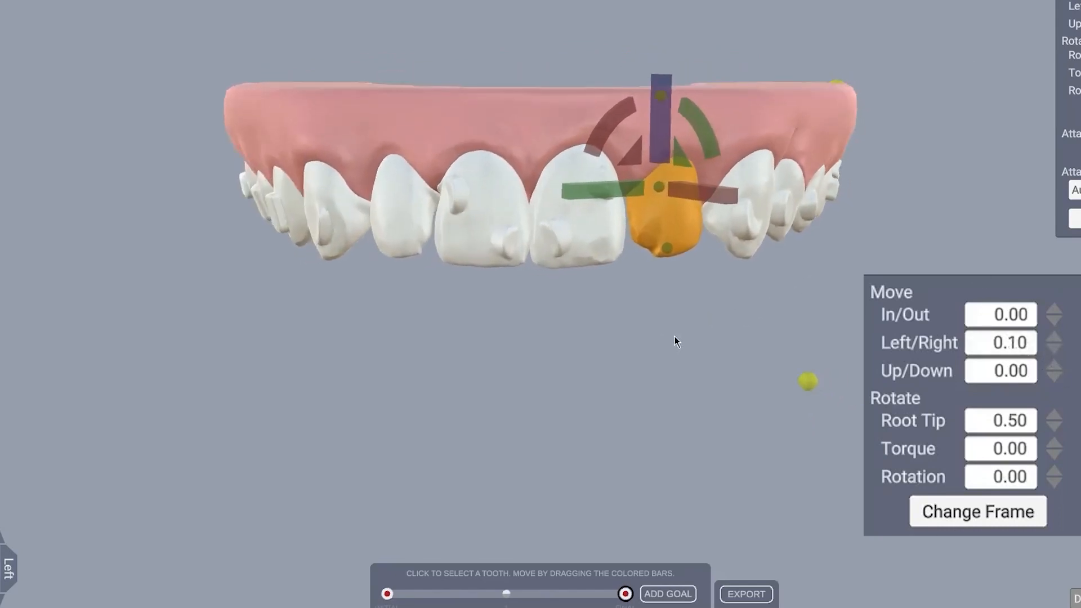
Set the Left/Right movement of the patient's upper right lateral incisor to -0.10 and deselect the tooth.
left_click(379, 206)
left_click_drag(405, 260, 462, 325)
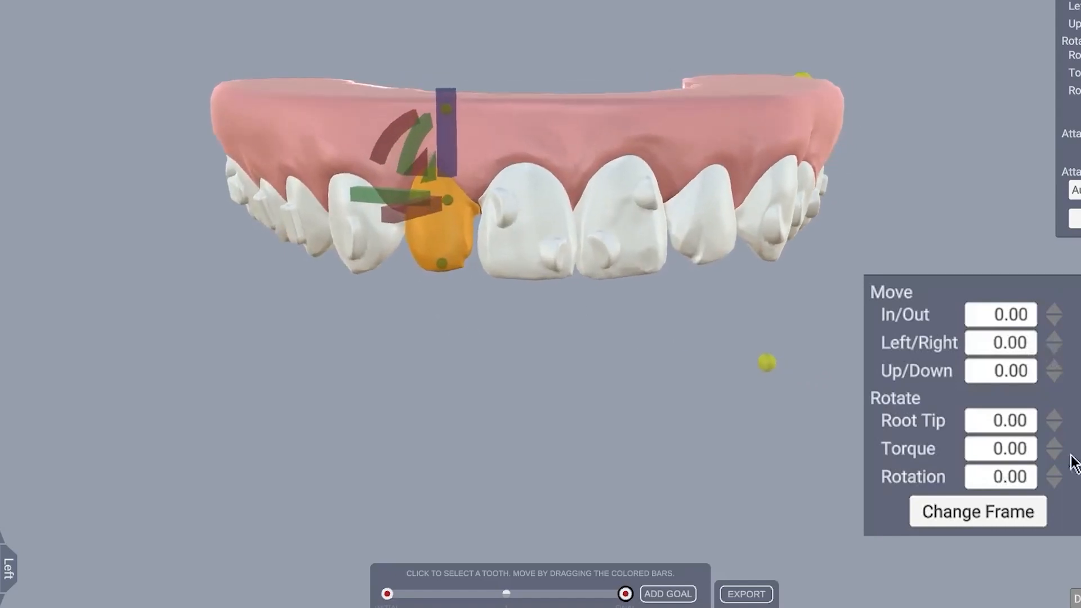
left_click(1054, 337)
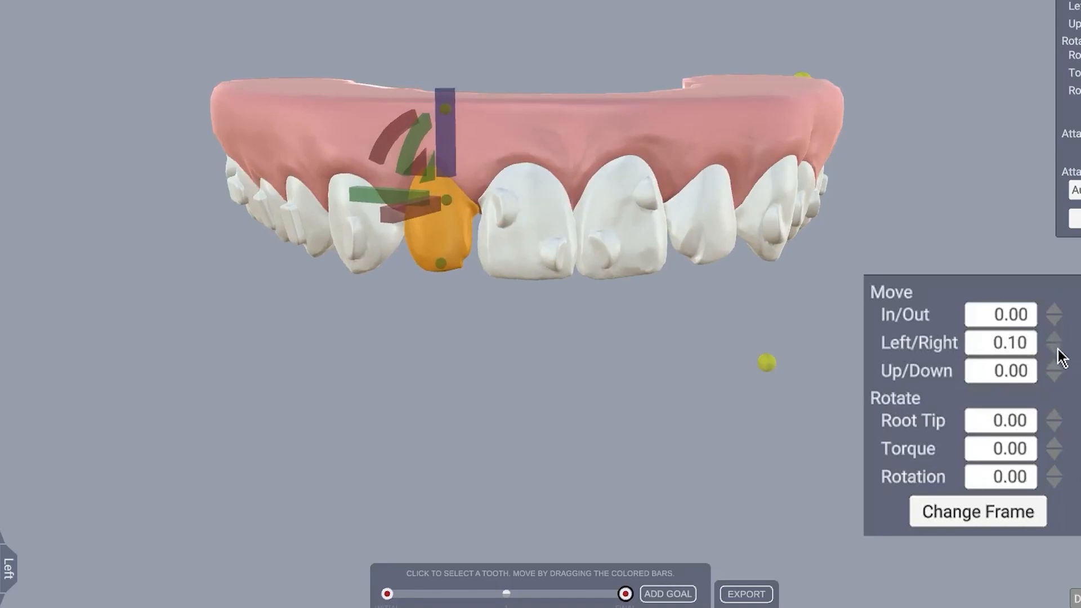
left_click(1056, 350)
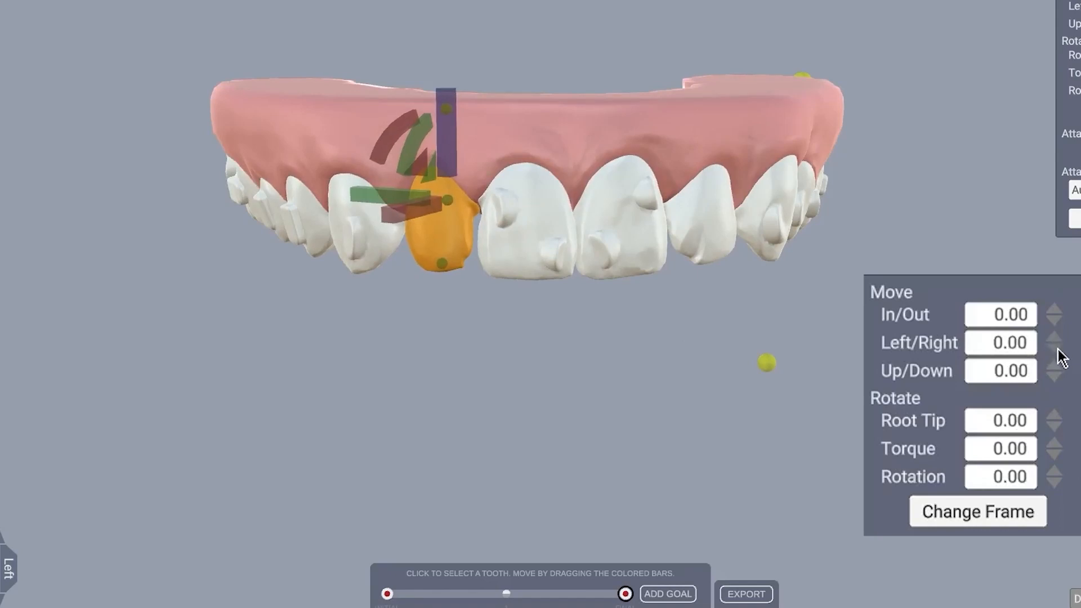
left_click(1054, 350)
left_click_drag(650, 329, 613, 355)
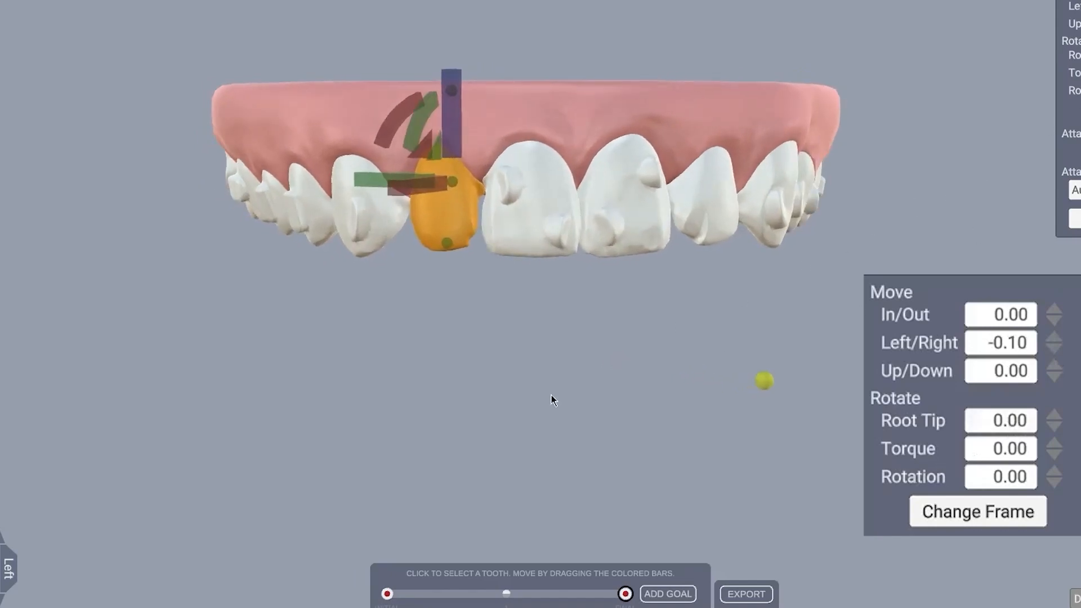
left_click_drag(550, 395, 586, 384)
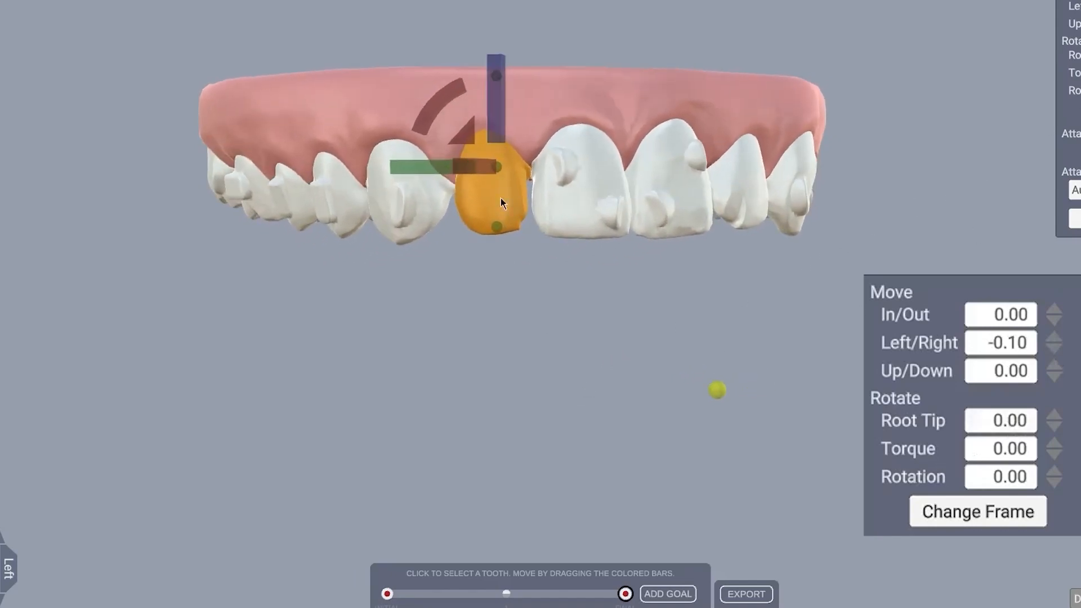
left_click_drag(543, 354, 540, 420)
left_click_drag(533, 256, 598, 395)
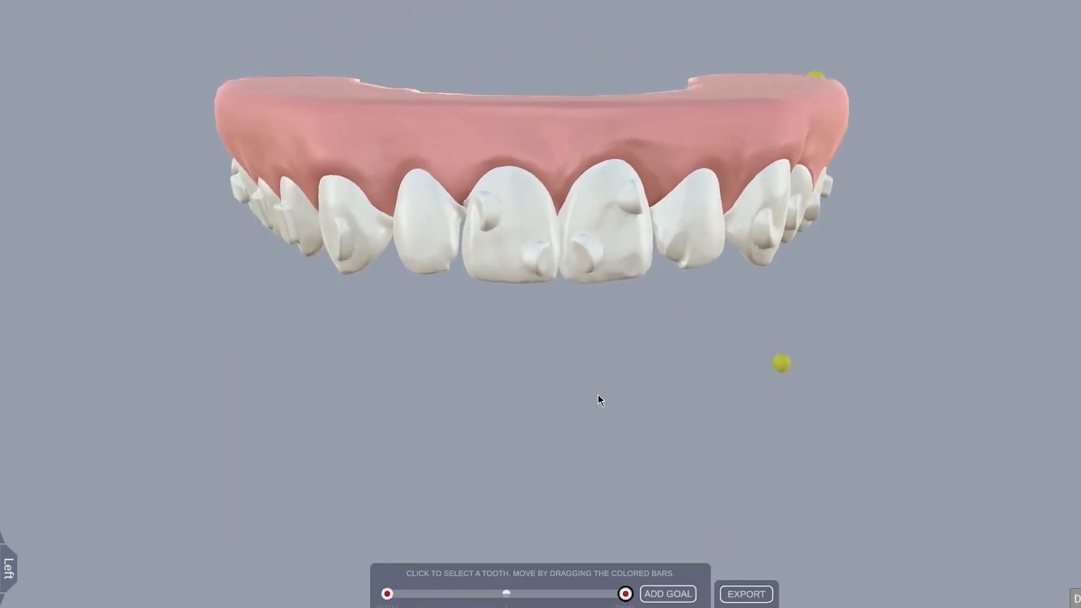
Examine the front teeth from several angles at the final goal and at the start of the treatment timeline.
left_click_drag(605, 362, 619, 242)
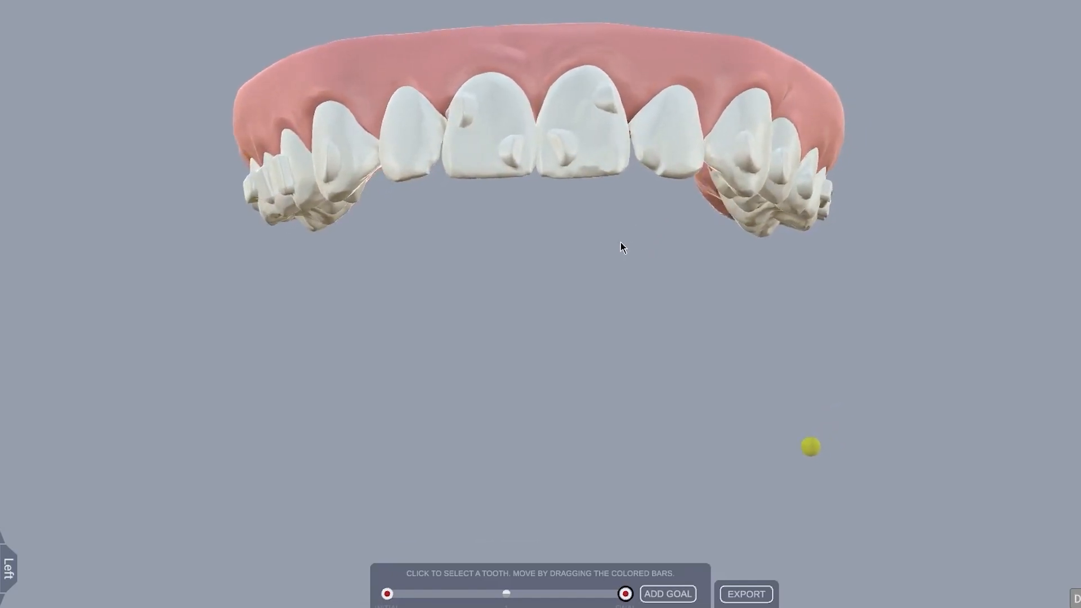
left_click_drag(622, 242, 640, 275)
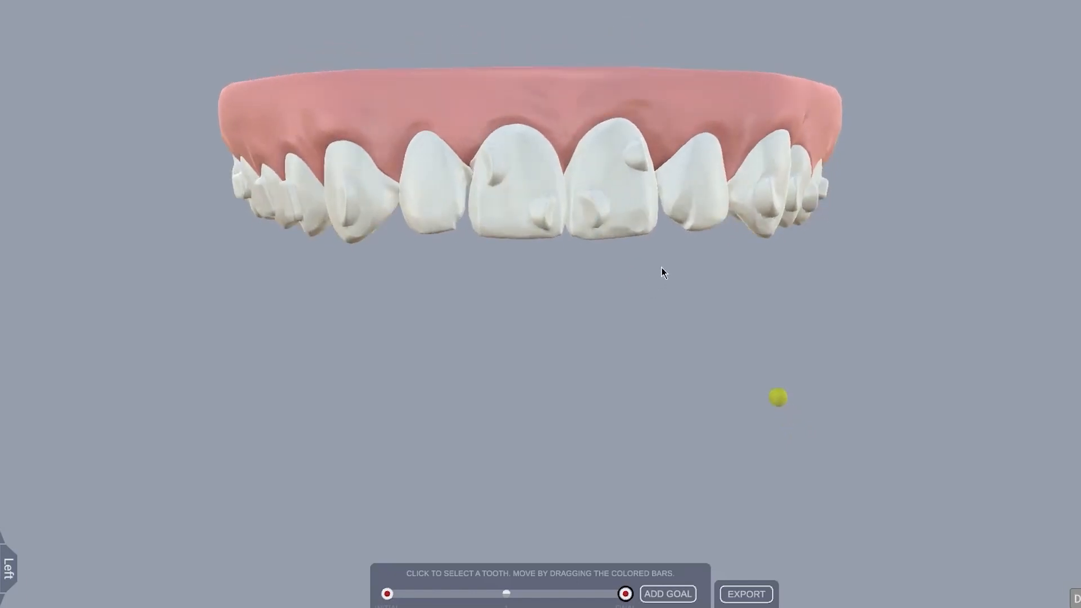
left_click_drag(678, 290, 768, 336)
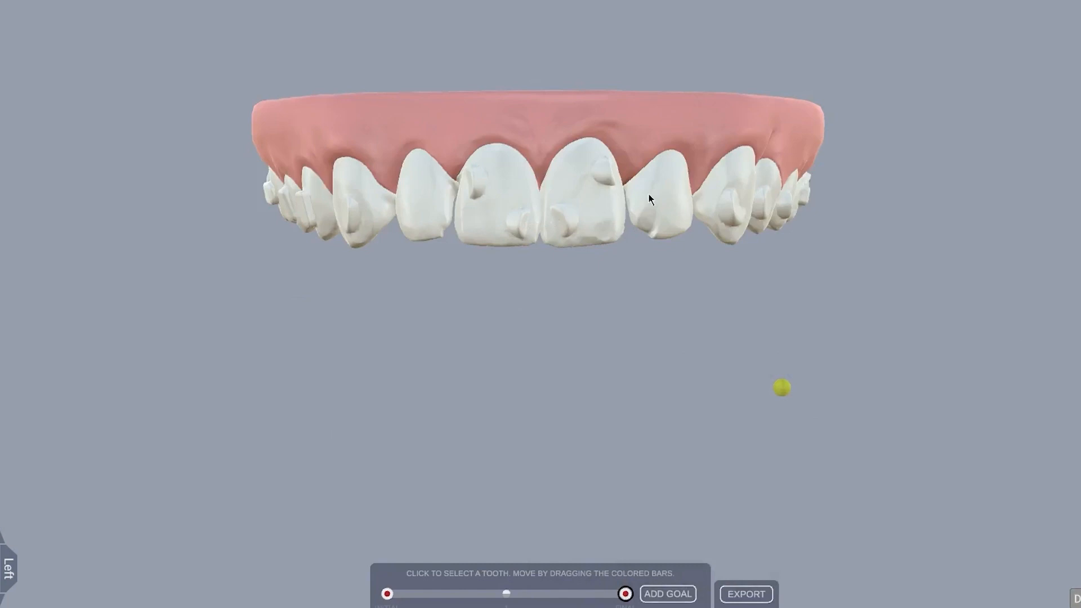
left_click(386, 593)
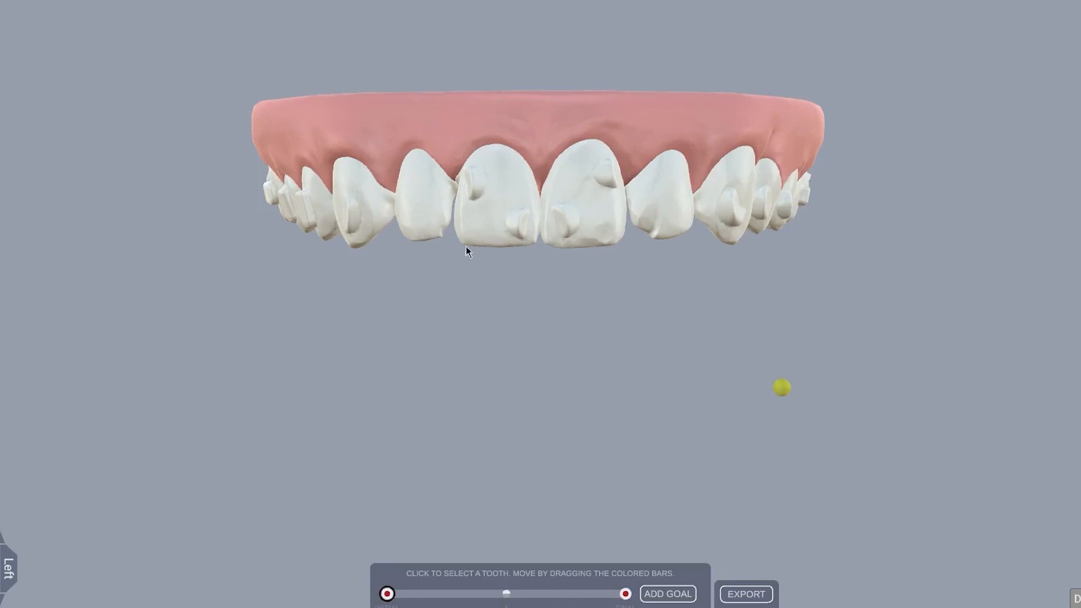
mouse_move(500, 361)
left_mouse_down()
mouse_move(584, 429)
mouse_move(362, 403)
mouse_move(379, 183)
mouse_move(440, 366)
mouse_move(498, 360)
mouse_move(512, 414)
mouse_move(529, 420)
mouse_move(859, 273)
mouse_move(709, 316)
mouse_move(614, 317)
mouse_move(576, 355)
mouse_move(598, 350)
mouse_move(475, 306)
mouse_move(488, 308)
mouse_move(512, 265)
mouse_move(509, 236)
mouse_move(490, 304)
mouse_move(398, 377)
mouse_move(526, 351)
mouse_move(492, 358)
left_mouse_up()
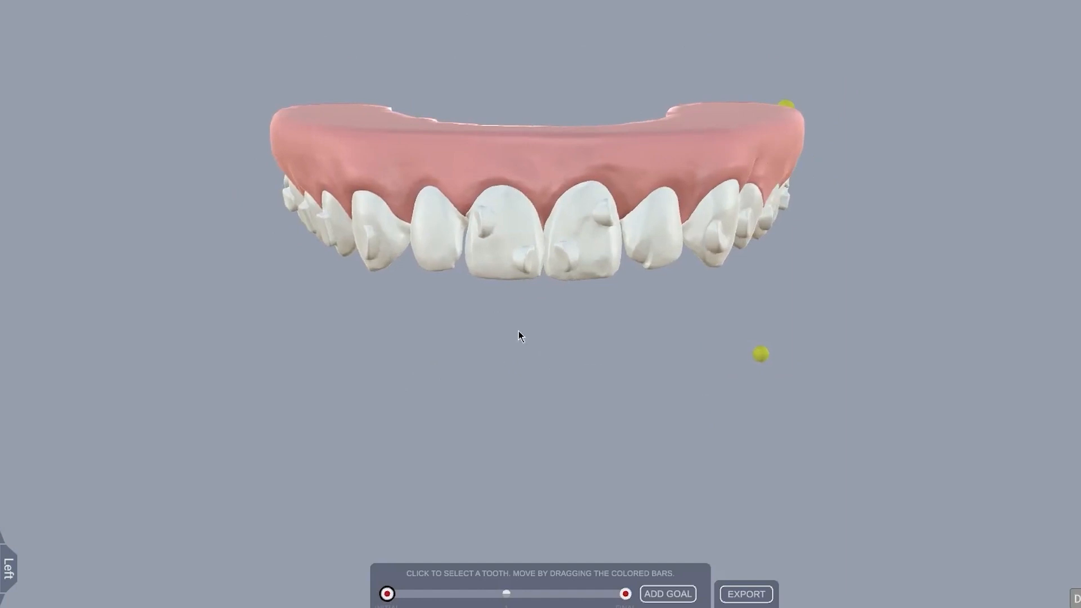
left_click_drag(471, 365, 416, 234)
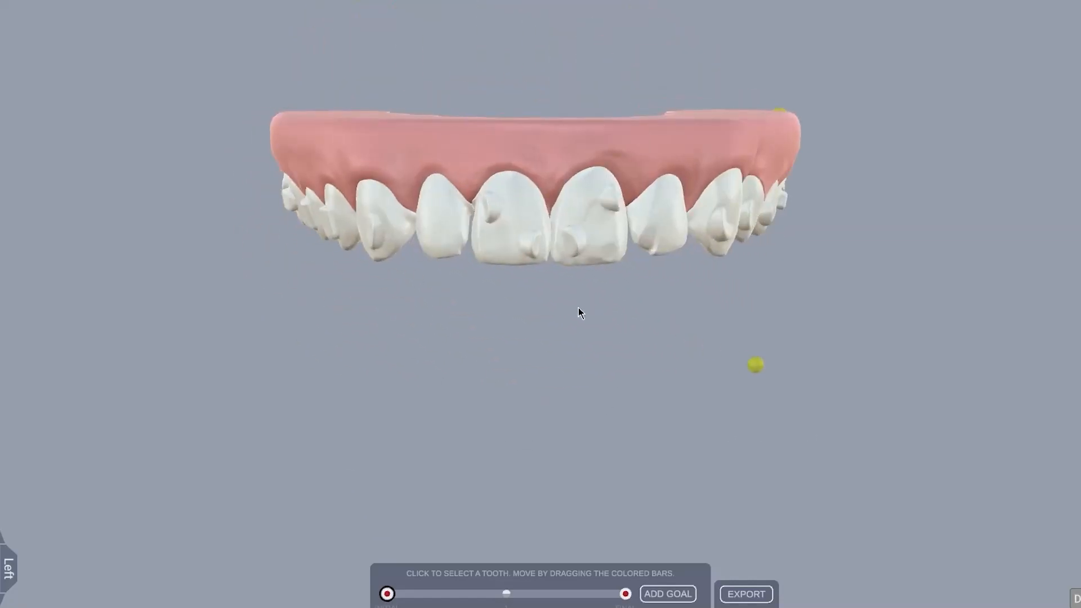
left_click_drag(552, 377, 526, 369)
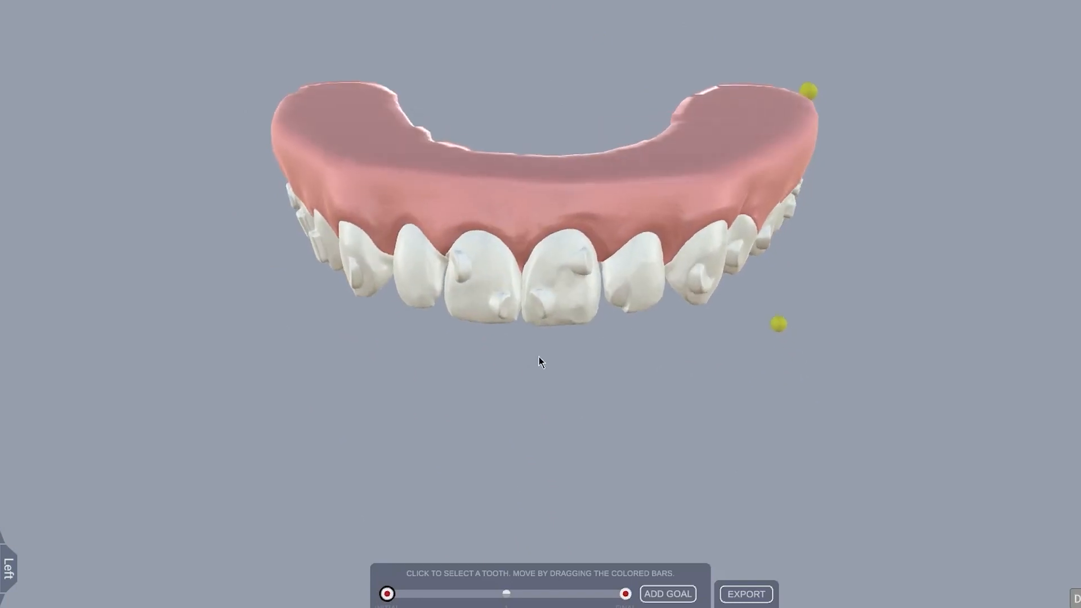
left_click_drag(613, 377, 594, 399)
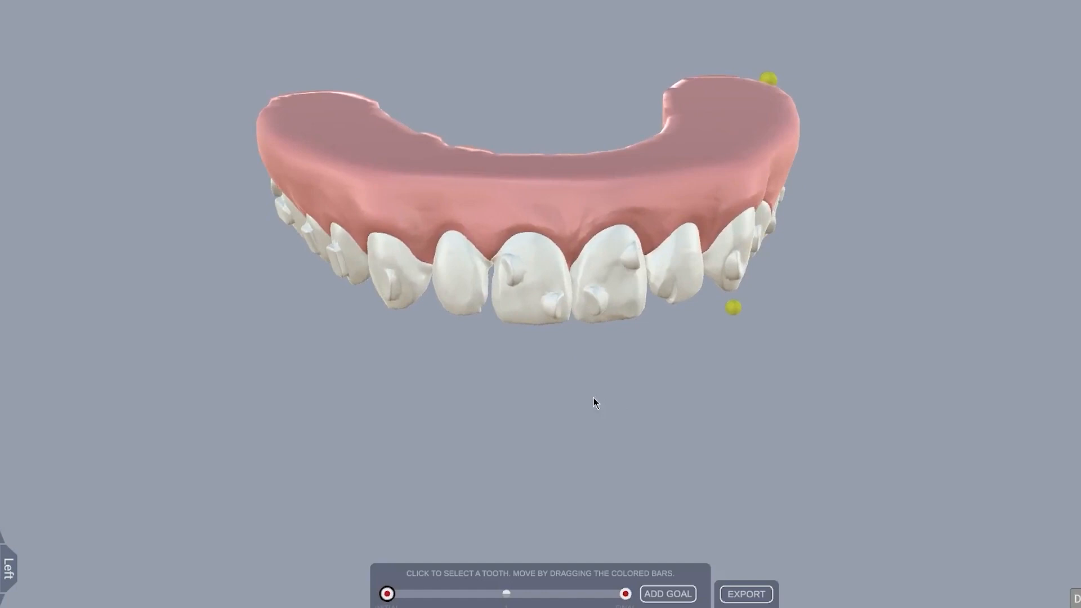
left_click_drag(643, 381, 606, 328)
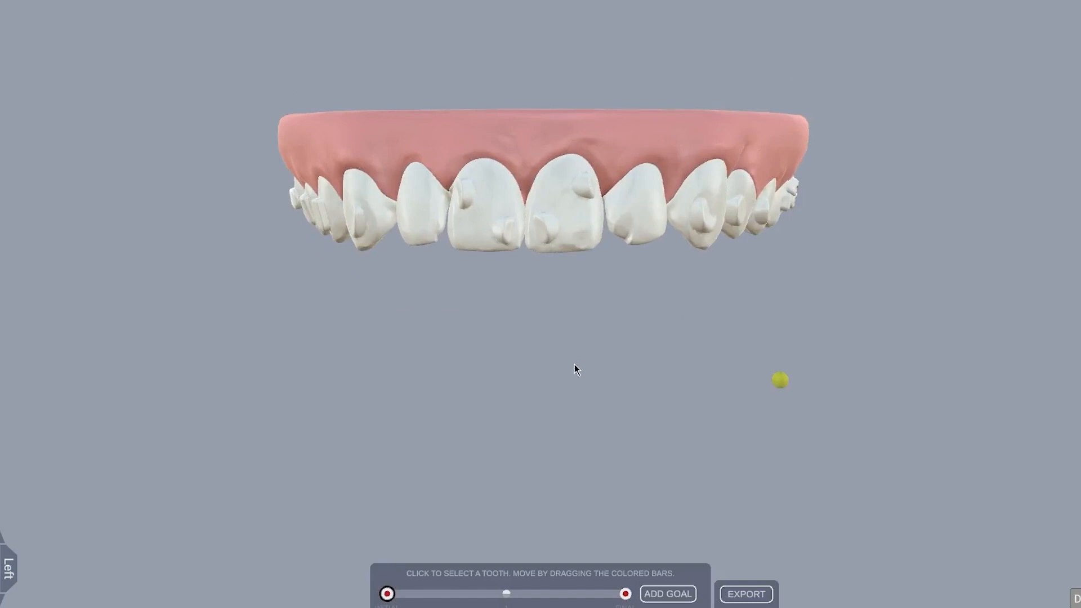
Compare the front teeth at the intermediate and final timeline stages, and inspect the arch from the front and the biting surfaces.
left_click_drag(575, 363, 607, 354)
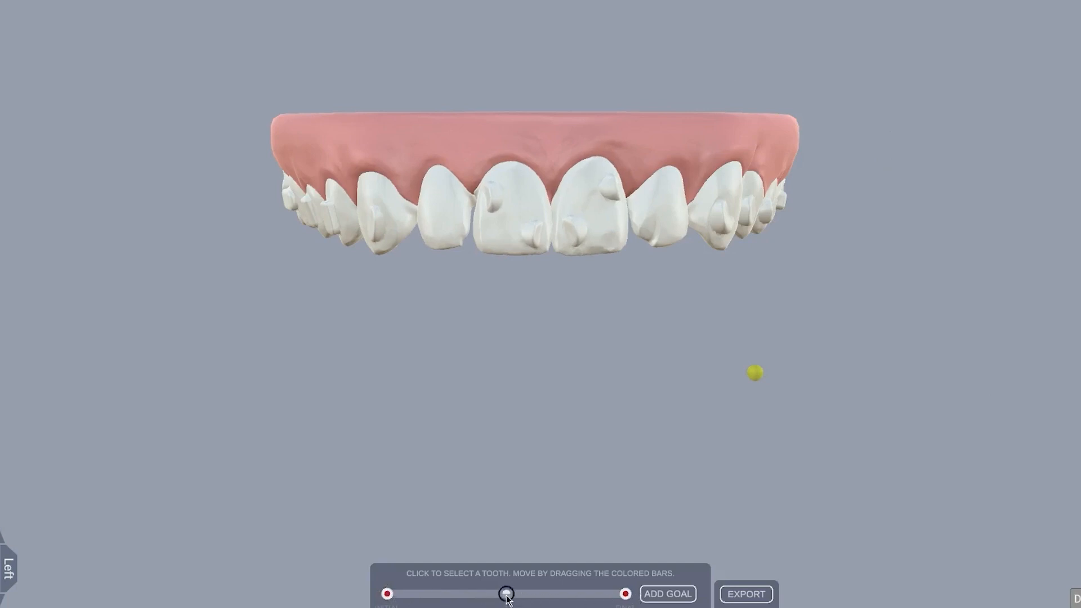
left_click(626, 594)
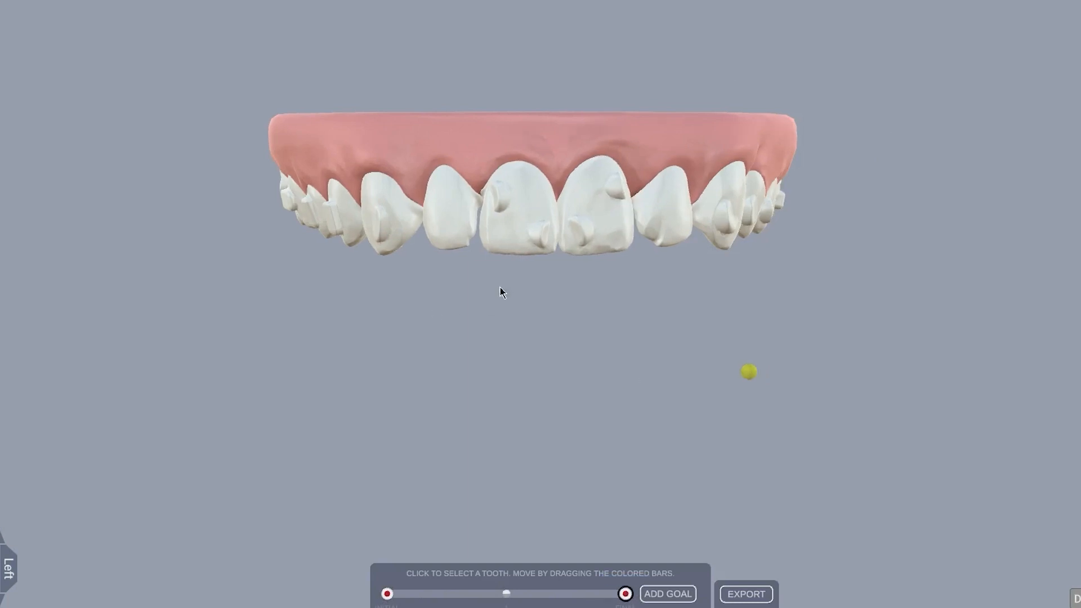
left_click(506, 593)
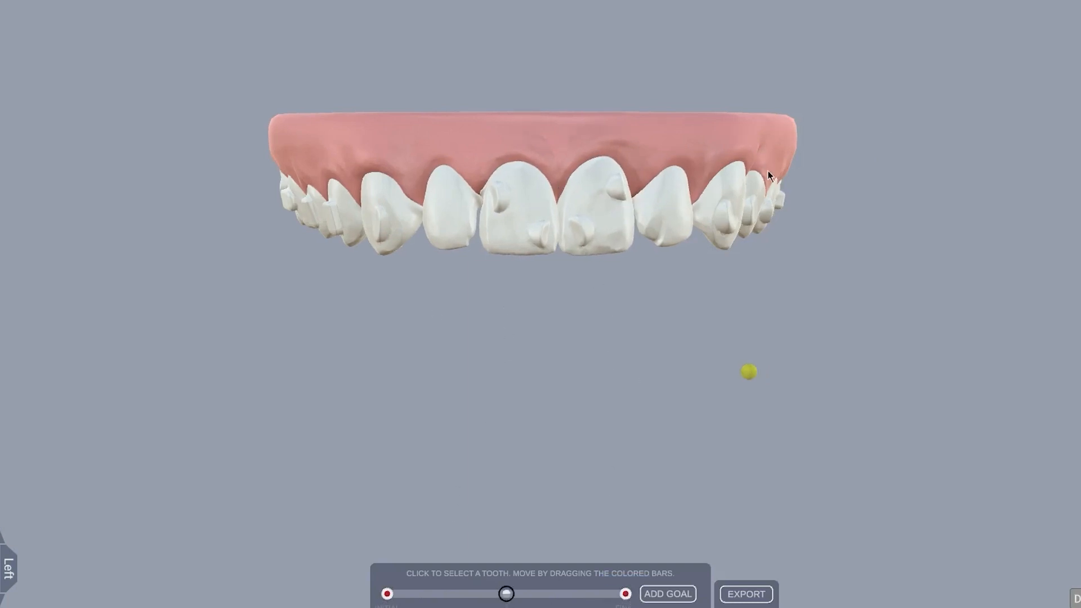
left_click(625, 594)
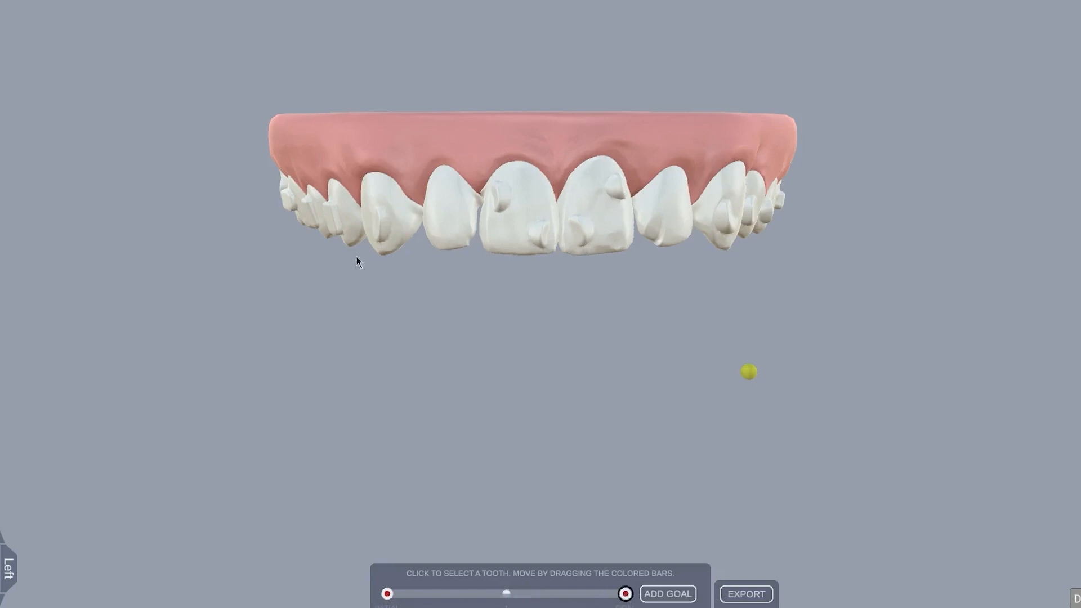
left_click_drag(915, 313, 871, 353)
left_click_drag(788, 435, 805, 411)
left_click_drag(625, 422, 572, 447)
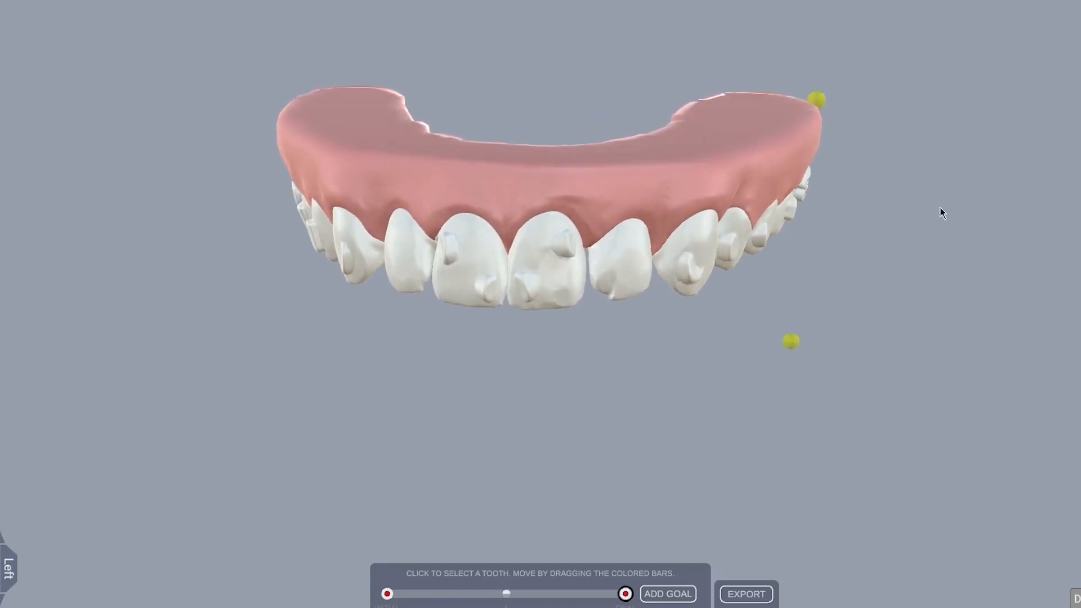
left_click_drag(940, 208, 982, 208)
left_click_drag(562, 346, 560, 333)
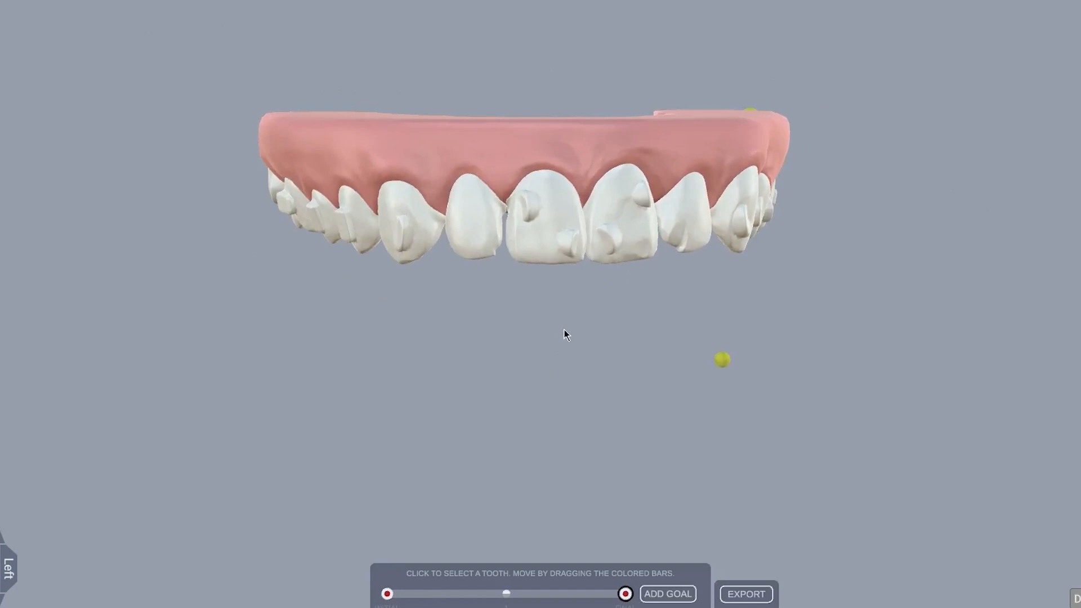
left_click_drag(563, 333, 857, 587)
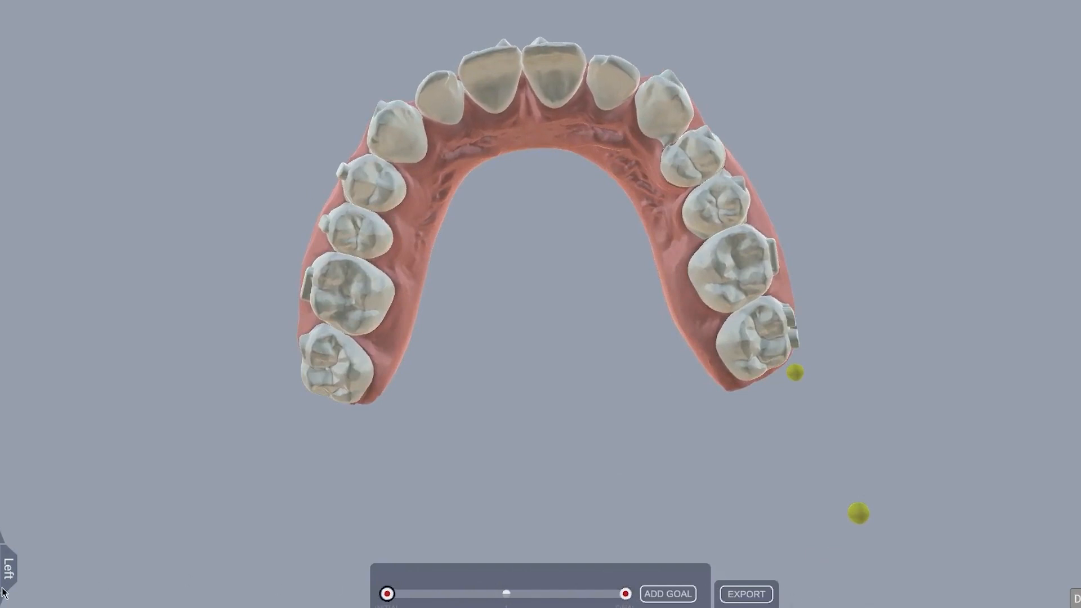
Inspect the front teeth and the patient's upper right lateral incisor at the final goal, and compare them with the intermediate timeline stage.
right_click_drag(575, 268, 576, 419)
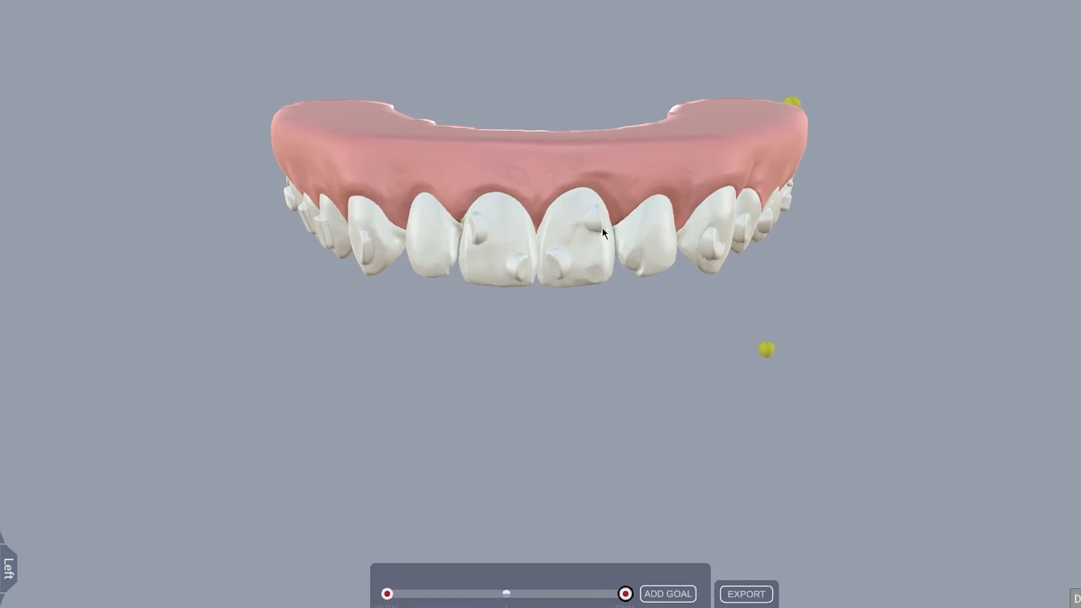
right_click_drag(561, 362, 583, 315)
left_click(492, 153)
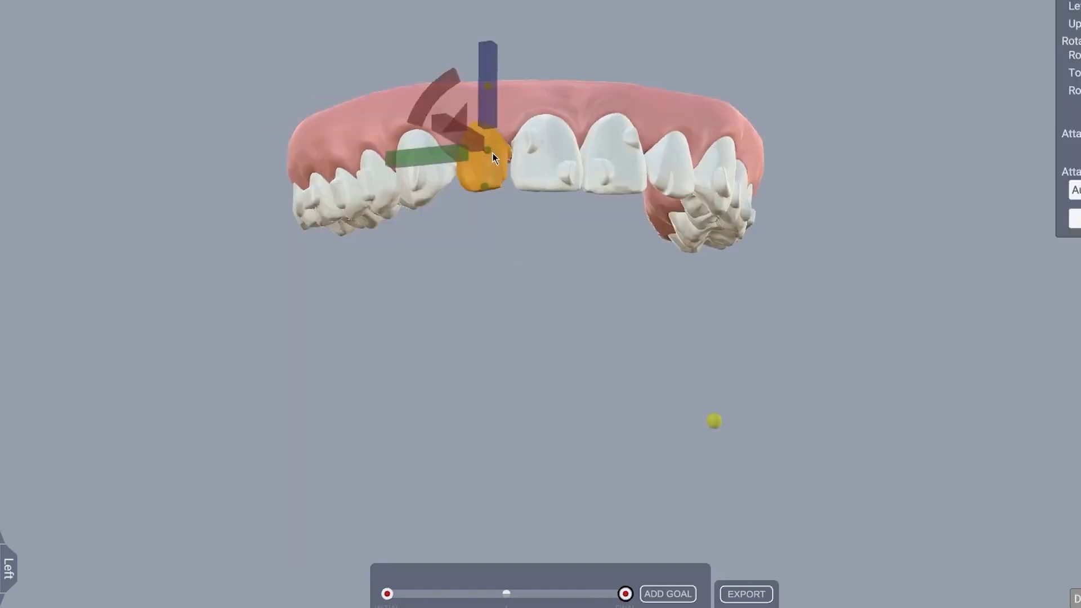
left_click(521, 298)
right_click_drag(522, 299, 484, 515)
left_click(506, 595)
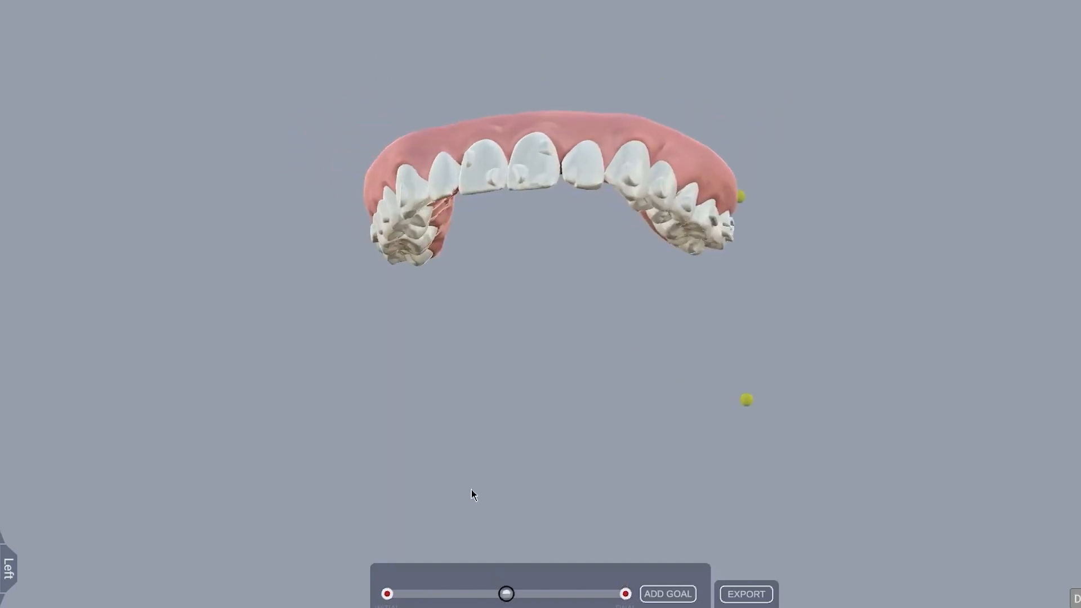
right_click_drag(551, 347, 550, 451)
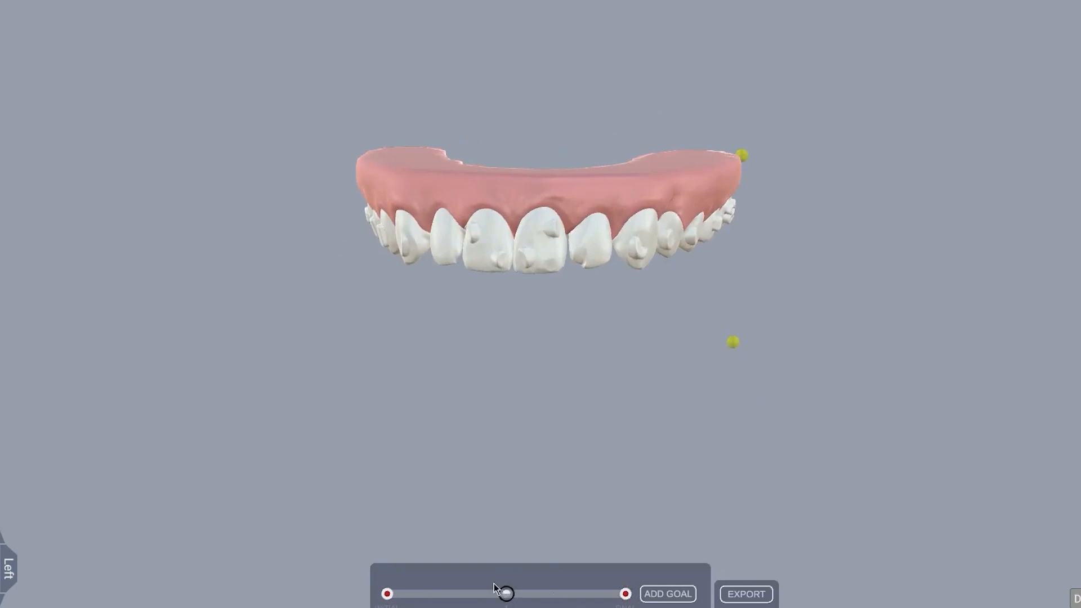
mouse_move(518, 434)
right_mouse_down()
mouse_move(577, 336)
mouse_move(563, 149)
mouse_move(540, 299)
mouse_move(549, 389)
mouse_move(520, 458)
right_mouse_up()
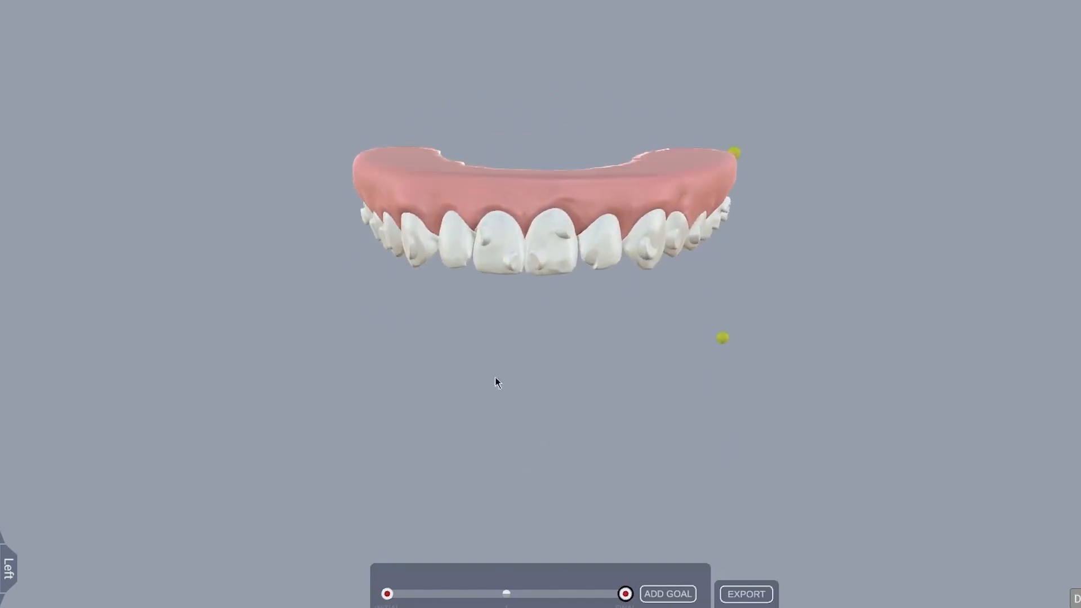
right_click_drag(454, 348, 500, 431)
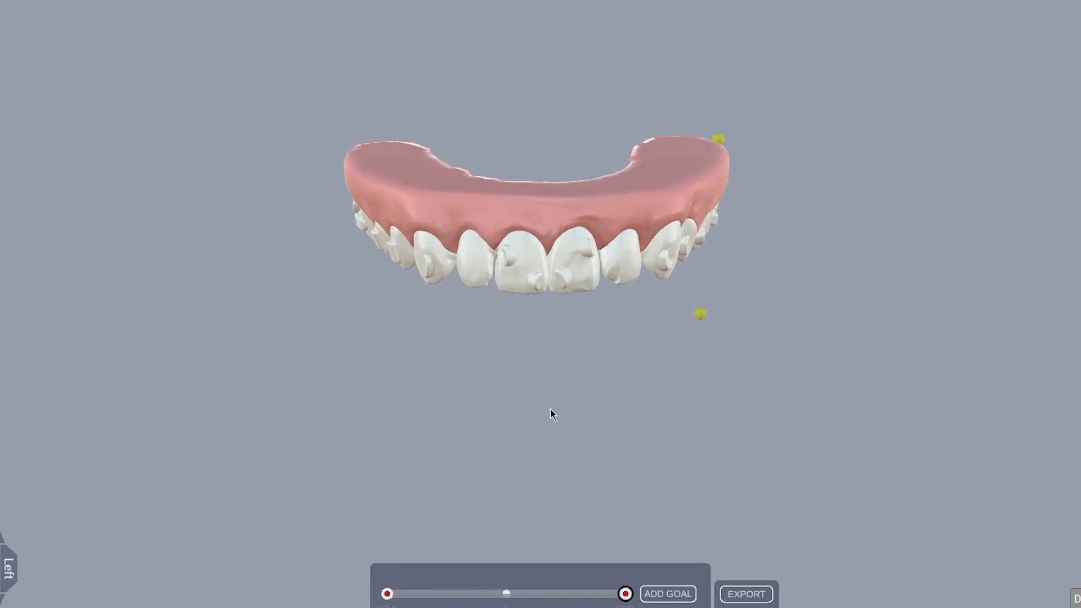
right_click_drag(622, 417, 438, 358)
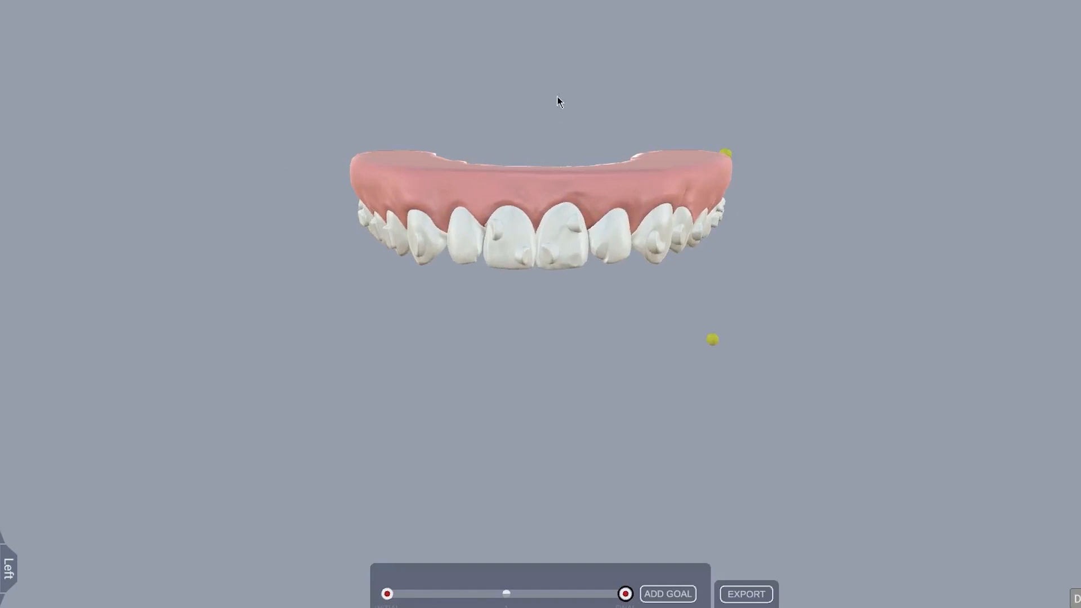
right_click_drag(594, 107, 582, 135)
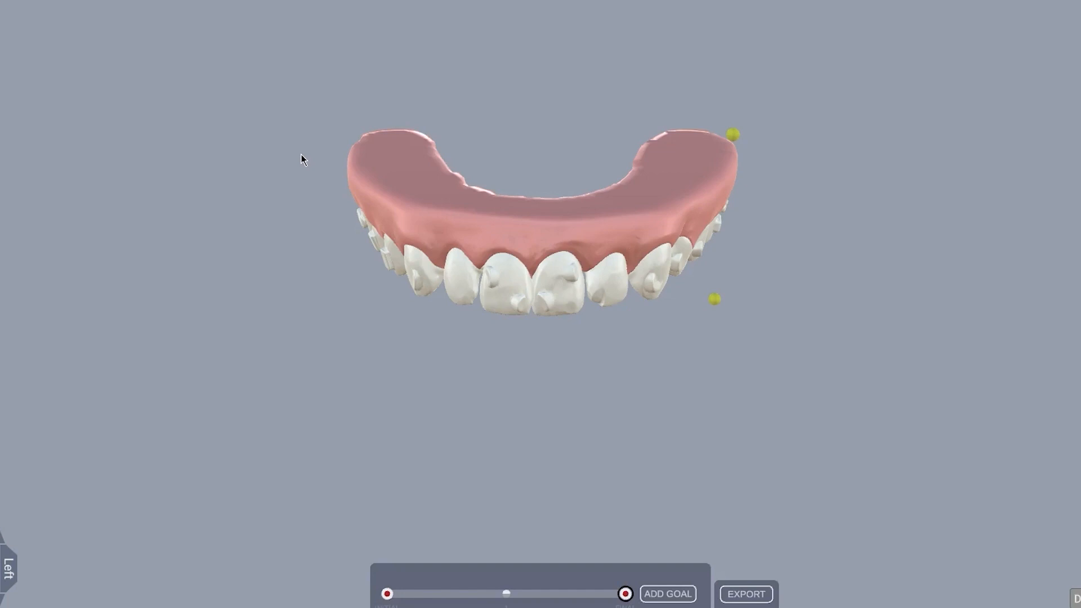
left_click_drag(598, 136, 678, 203)
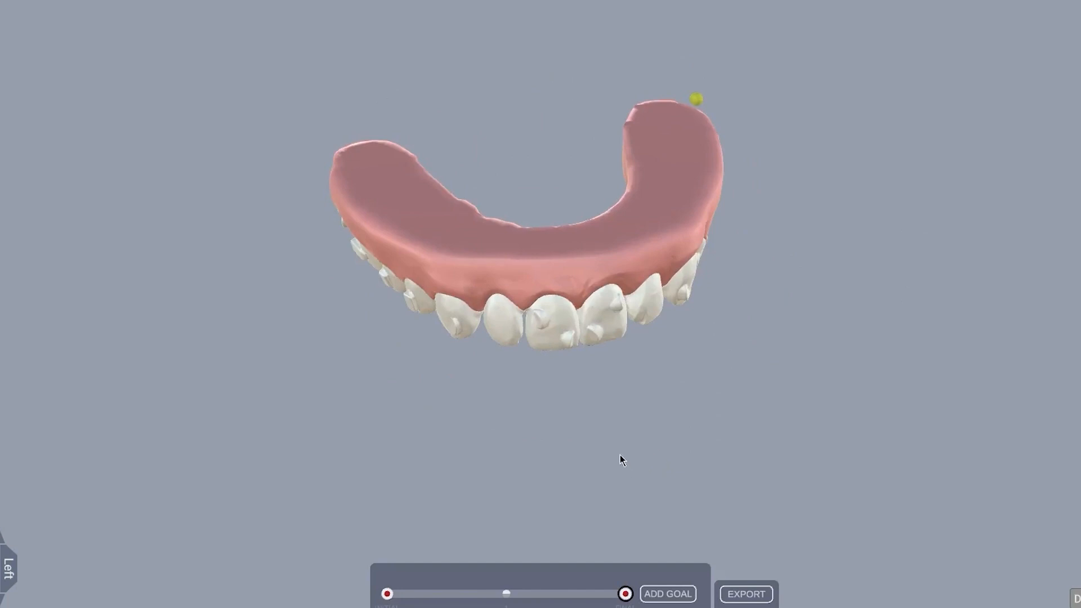
left_click_drag(582, 406, 731, 278)
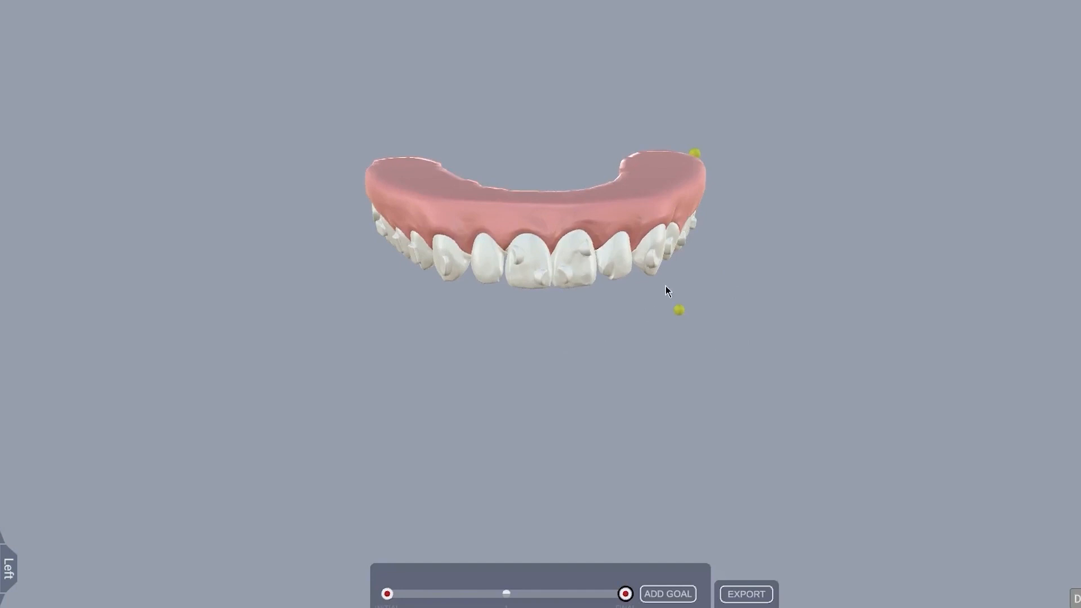
left_click_drag(650, 318, 763, 361)
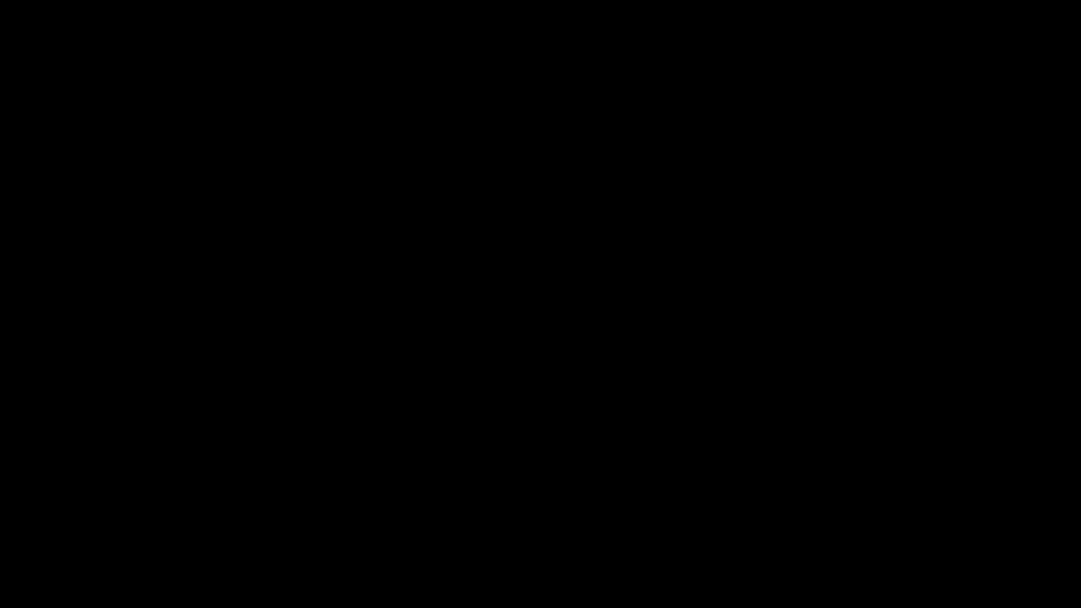